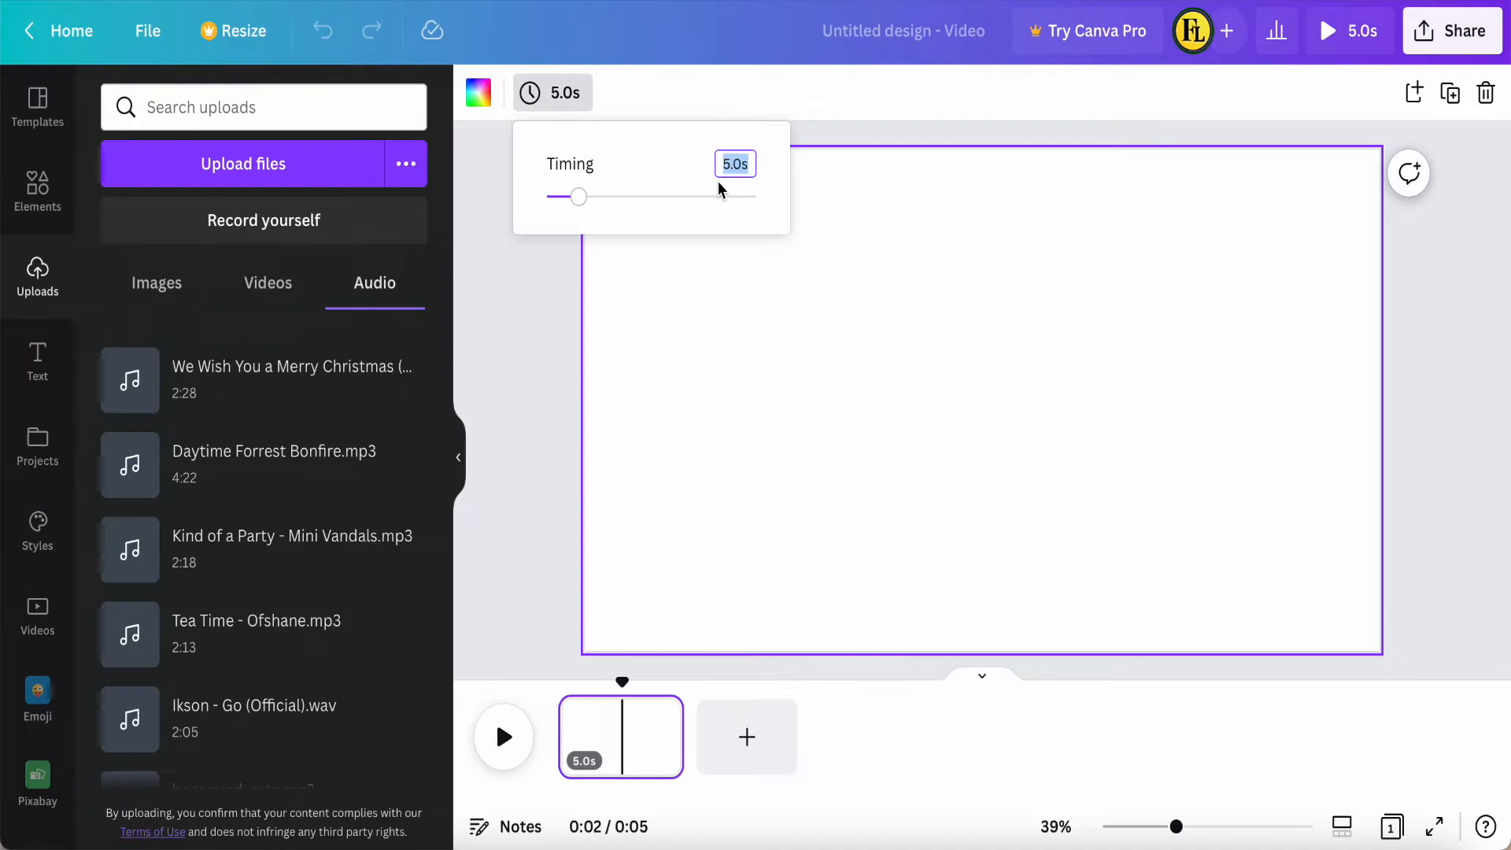
Step: Set the page duration to 2:30 and add the uploaded We Wish You a Merry Christmas audio from the start of the timeline
{"action": "type", "text": "15"}
{"action": "key", "text": "Return"}
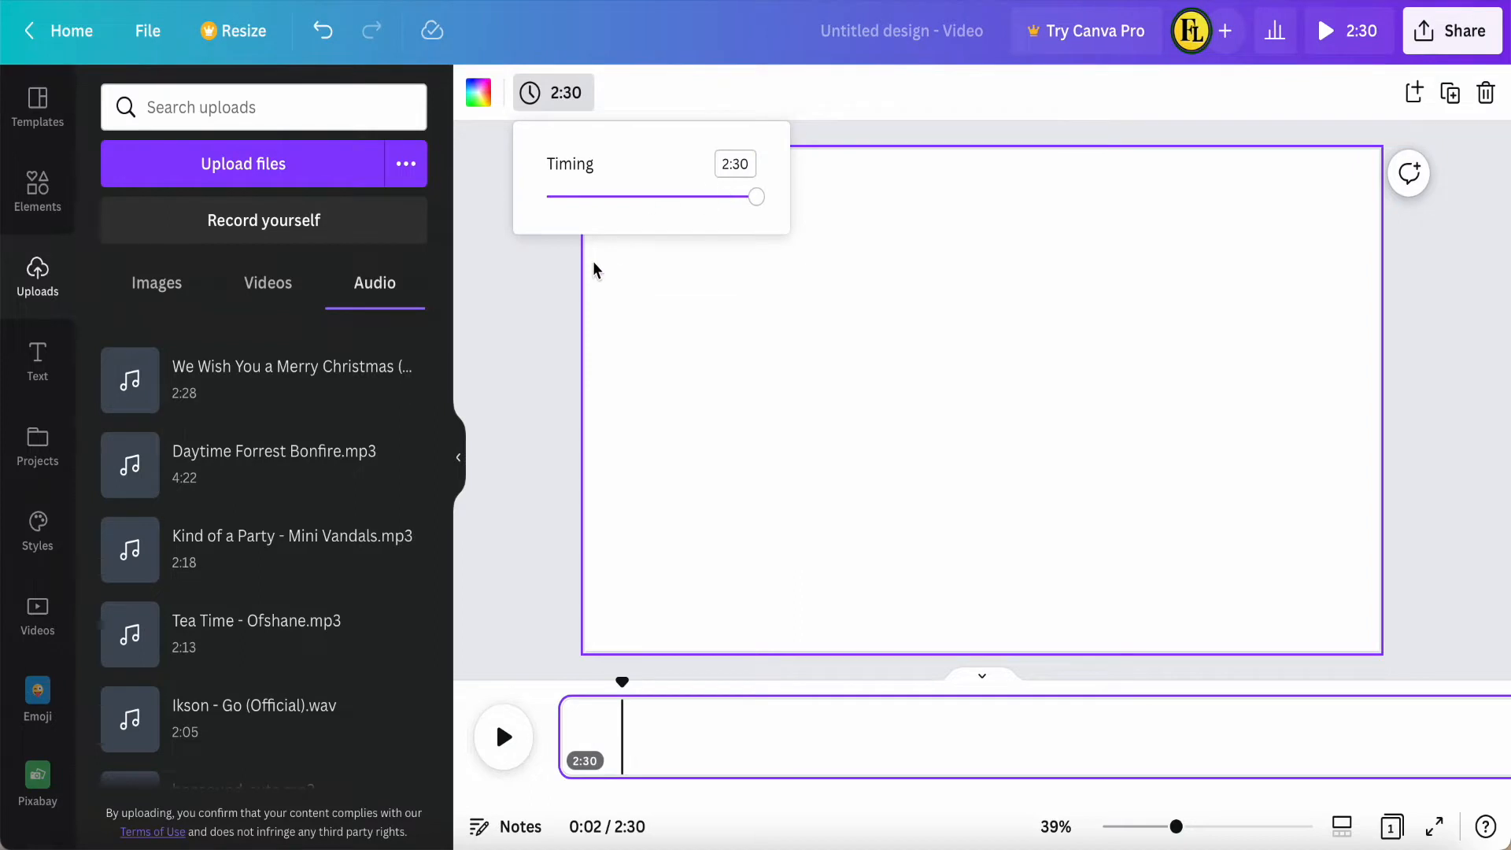
{"action": "mouse_move", "coordinate": [171, 393]}
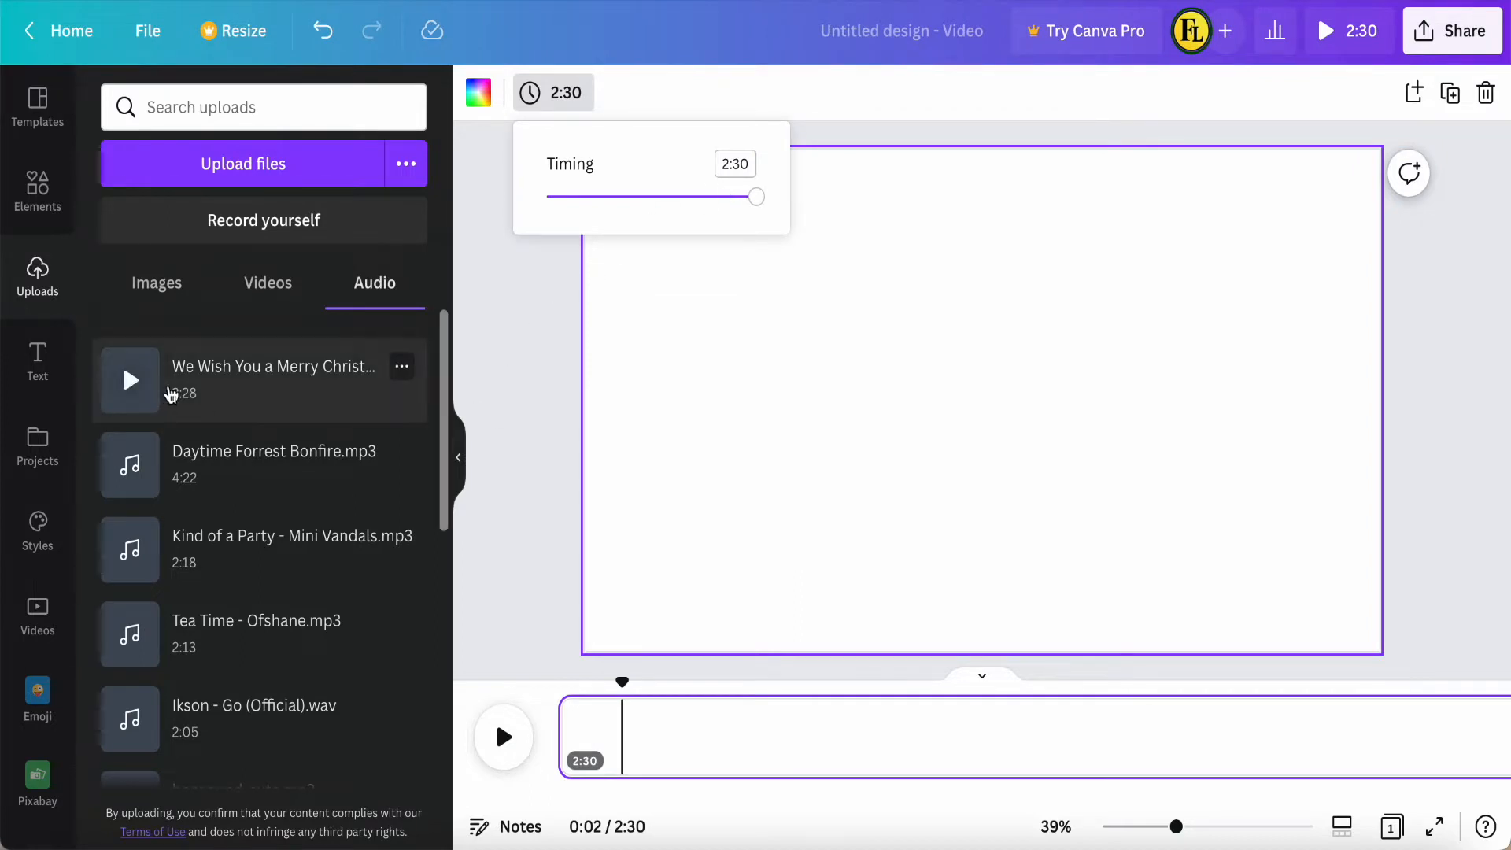
{"action": "left_click_drag", "start_coordinate": [620, 683], "coordinate": [558, 688]}
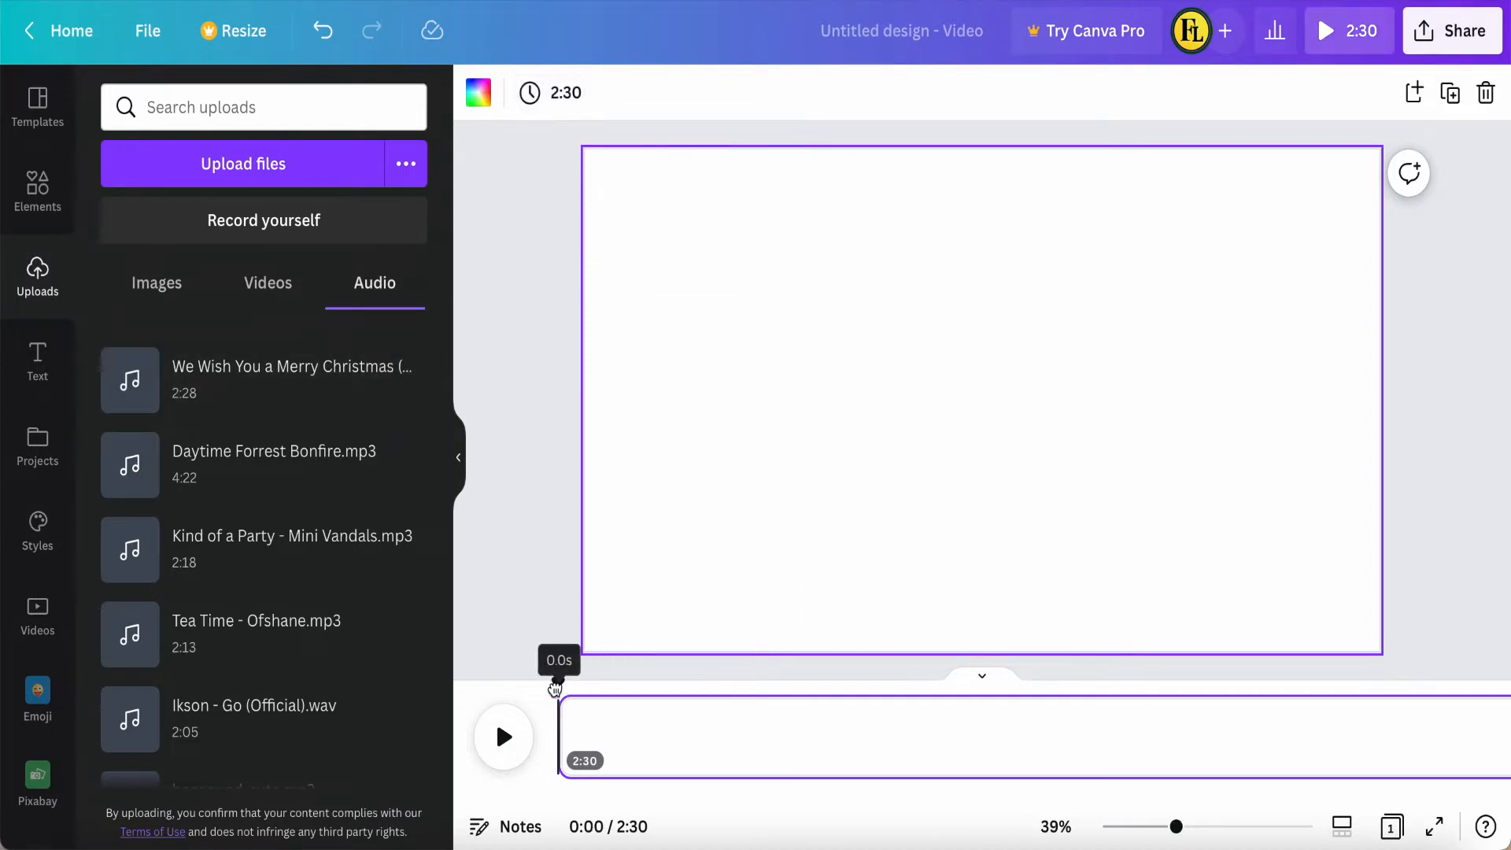
{"action": "left_click", "coordinate": [193, 384]}
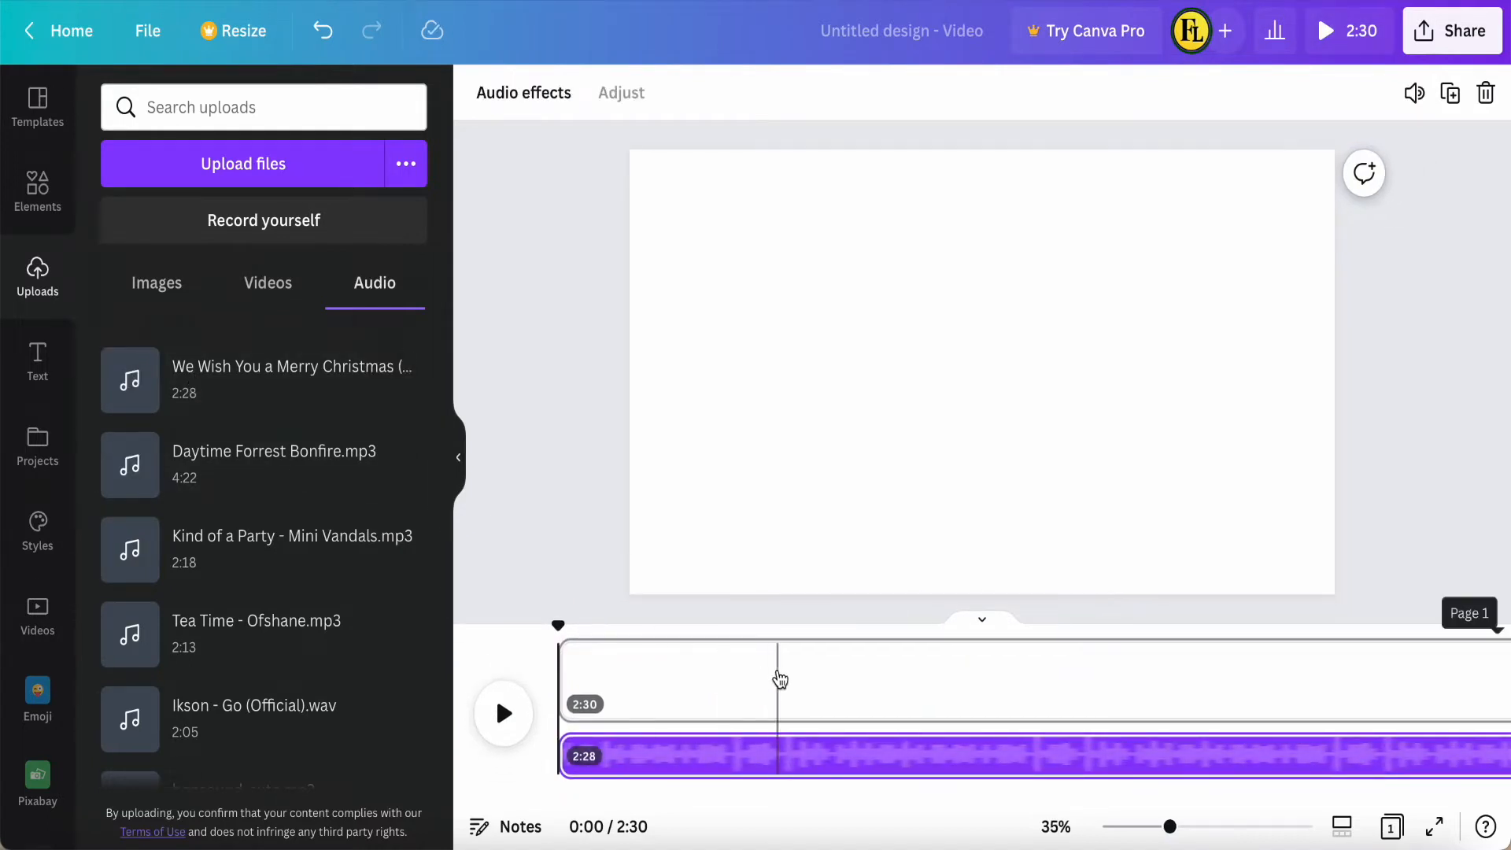
Step: Trim the end of the page to 2:28 so it ends together with the audio track
{"action": "scroll", "coordinate": [779, 681], "scroll_direction": "right", "scroll_amount": 5}
{"action": "scroll", "coordinate": [777, 679], "scroll_direction": "right", "scroll_amount": 5}
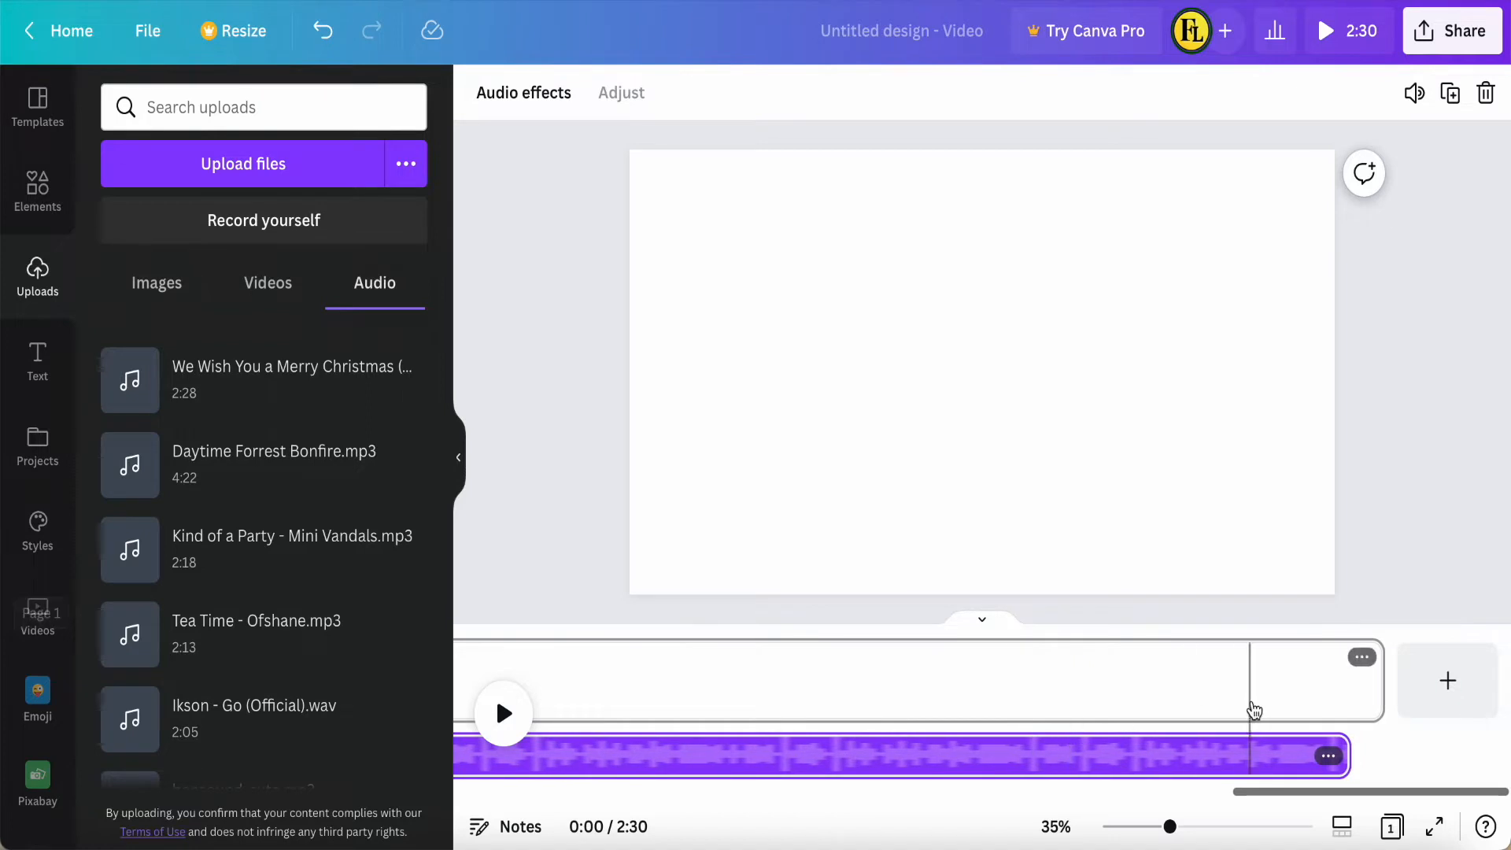
{"action": "left_click_drag", "start_coordinate": [1374, 699], "coordinate": [1342, 700]}
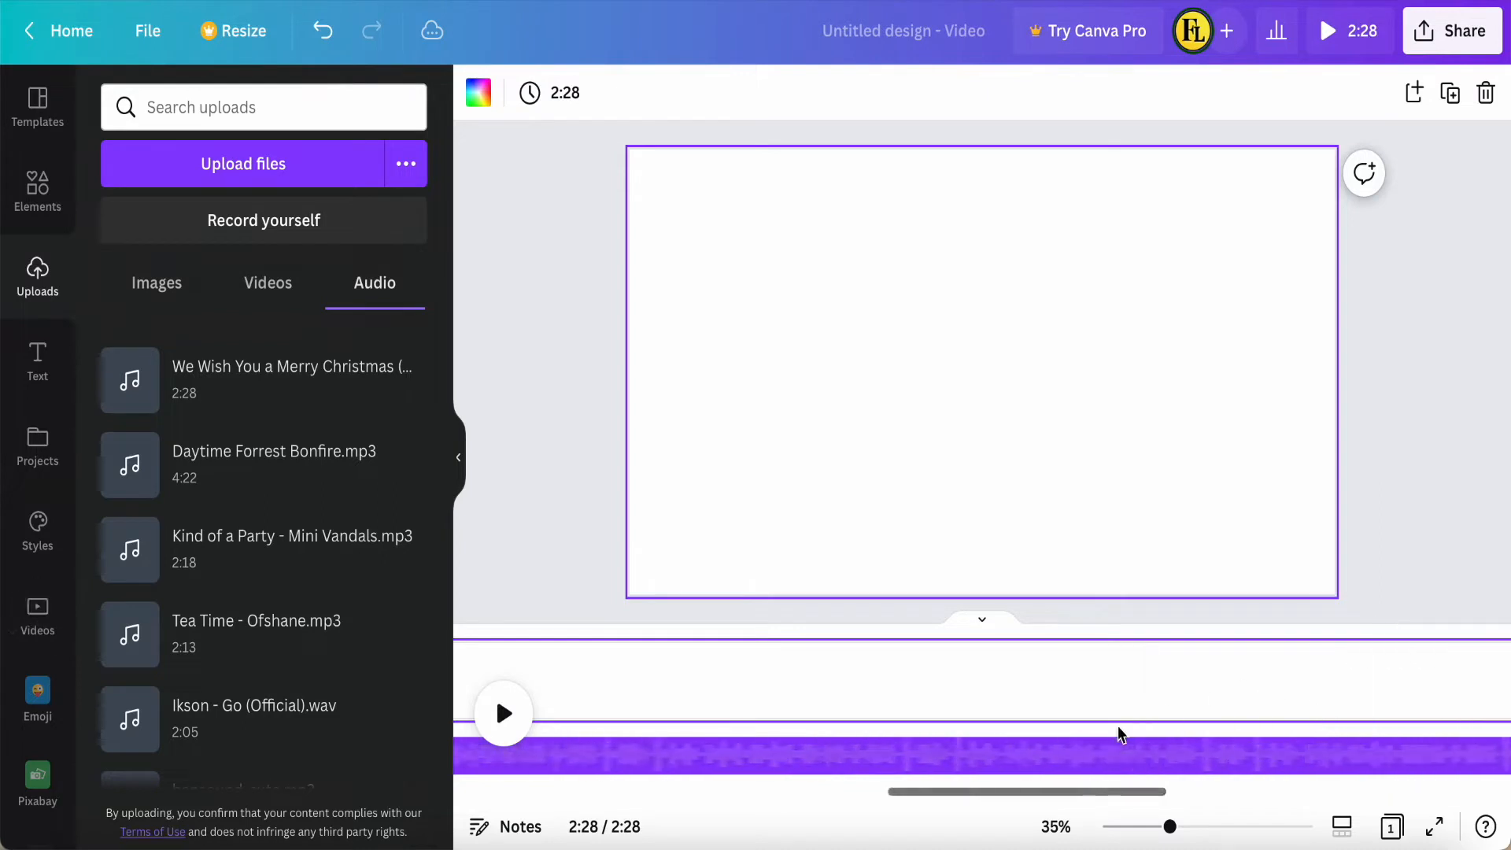
{"action": "scroll", "coordinate": [1119, 734], "scroll_direction": "left", "scroll_amount": 5}
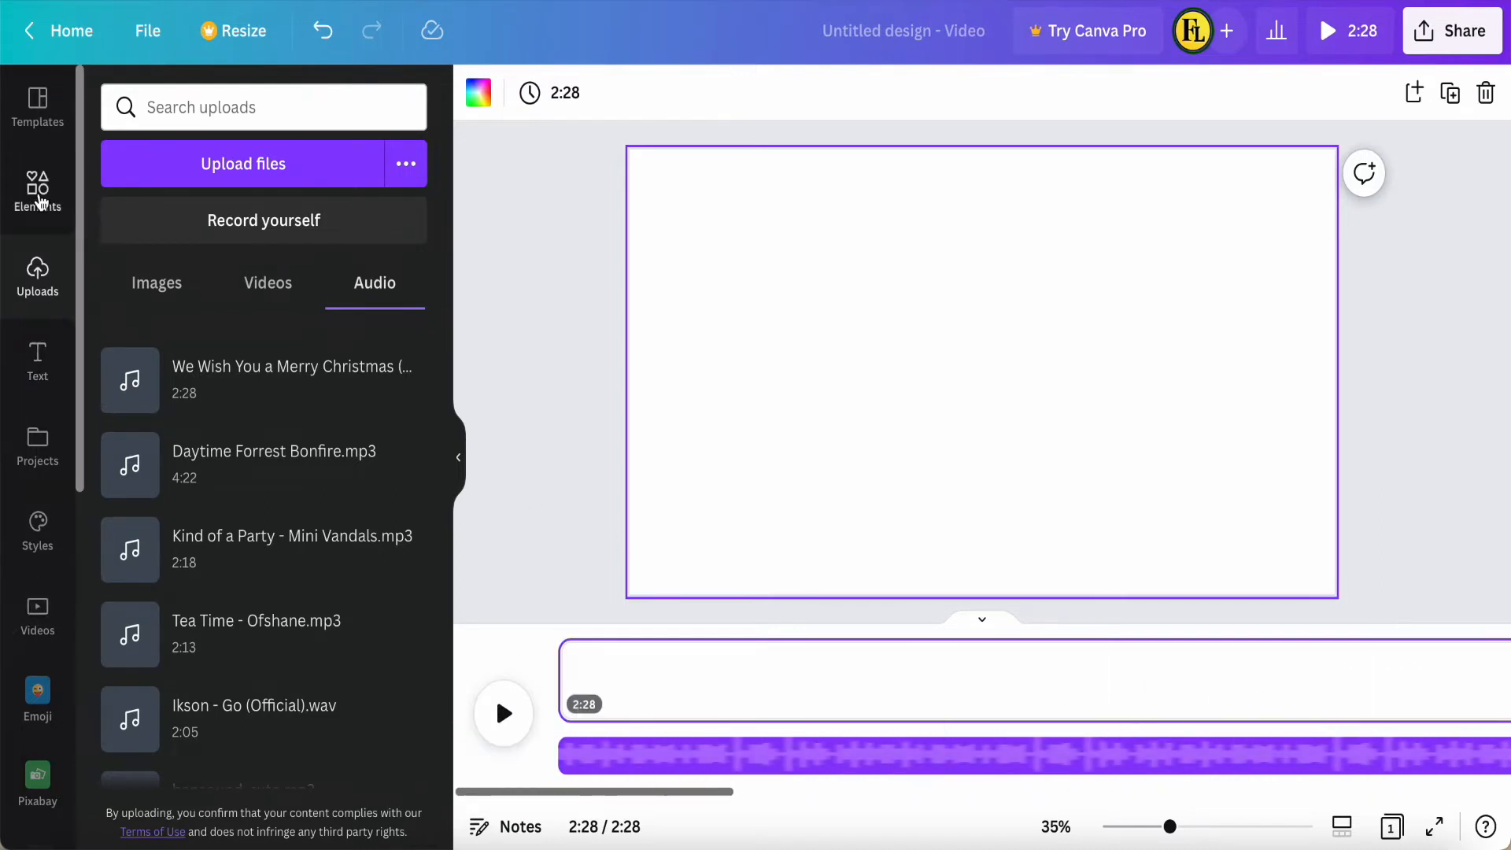
Step: Search the elements for "Christmas background" and add the snowy landscape with blue pine trees to the page
{"action": "left_click", "coordinate": [37, 193]}
{"action": "left_click", "coordinate": [261, 108]}
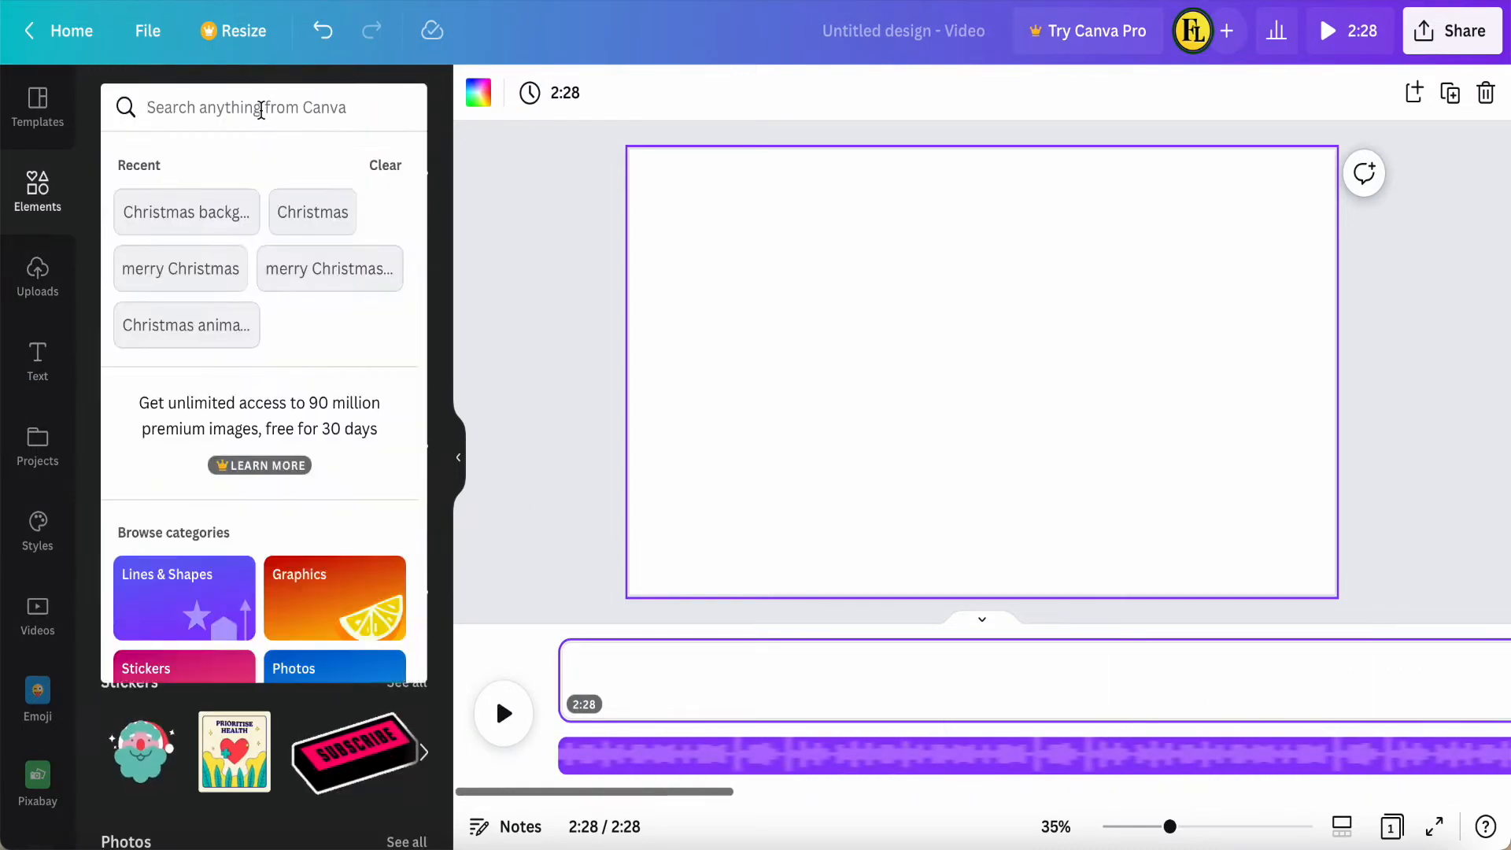
{"action": "left_click", "coordinate": [202, 228]}
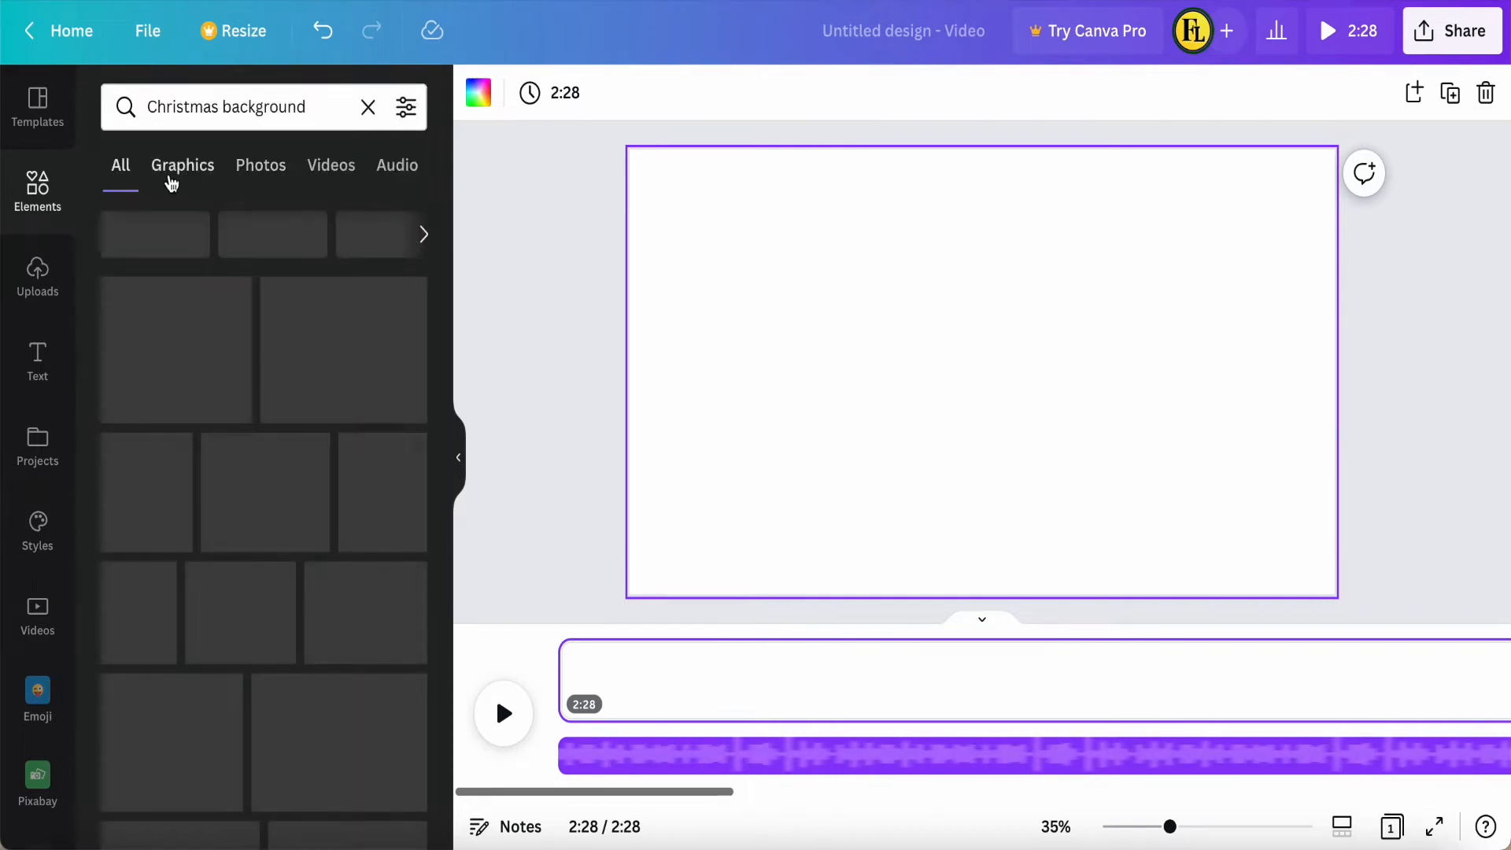
{"action": "scroll", "coordinate": [316, 449], "scroll_direction": "down", "scroll_amount": 3}
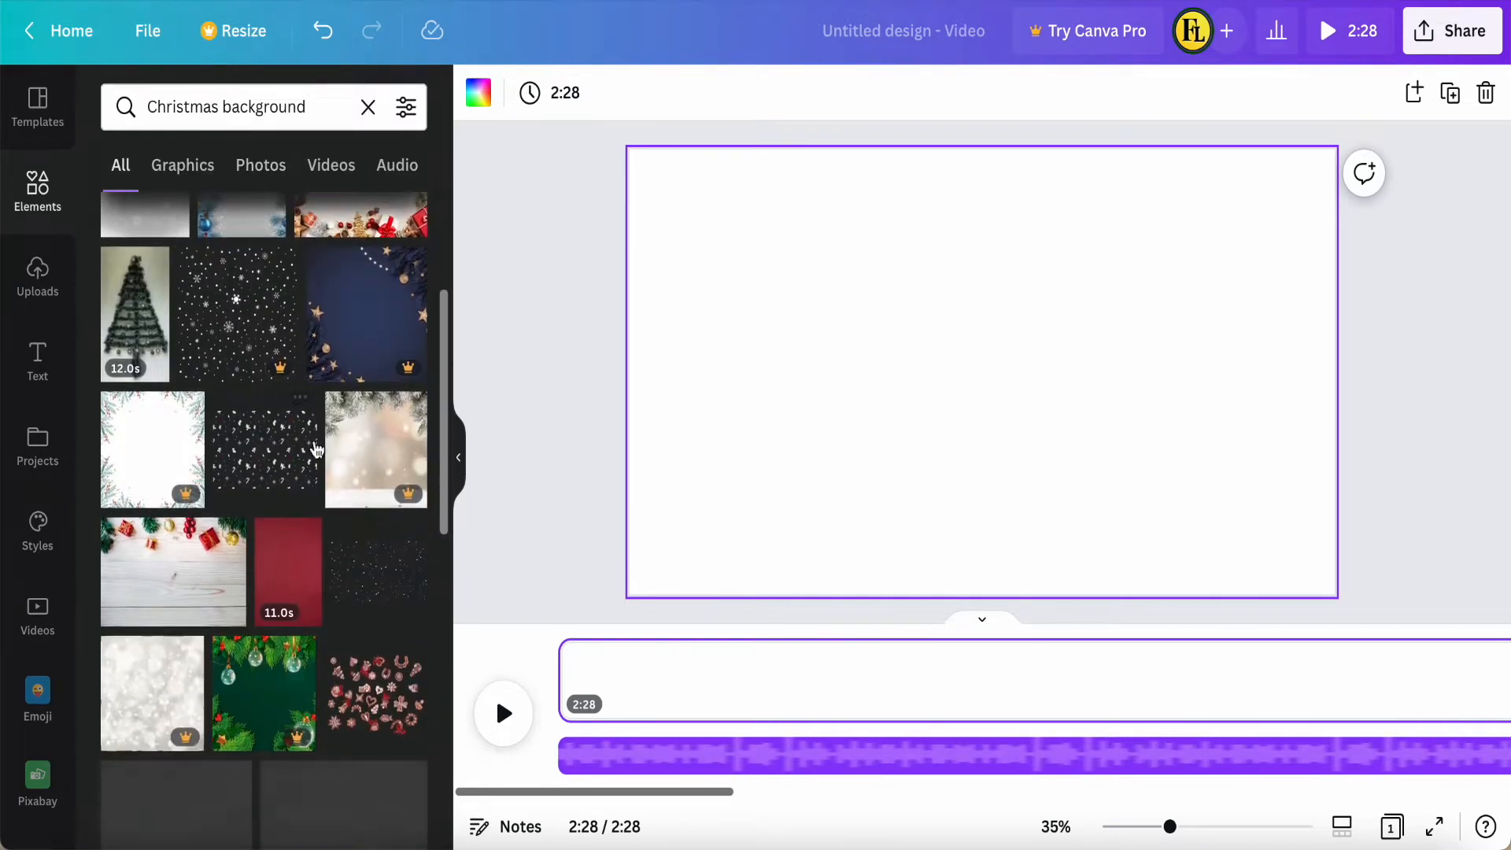
{"action": "scroll", "coordinate": [317, 448], "scroll_direction": "down", "scroll_amount": 3}
{"action": "scroll", "coordinate": [361, 540], "scroll_direction": "down", "scroll_amount": 3}
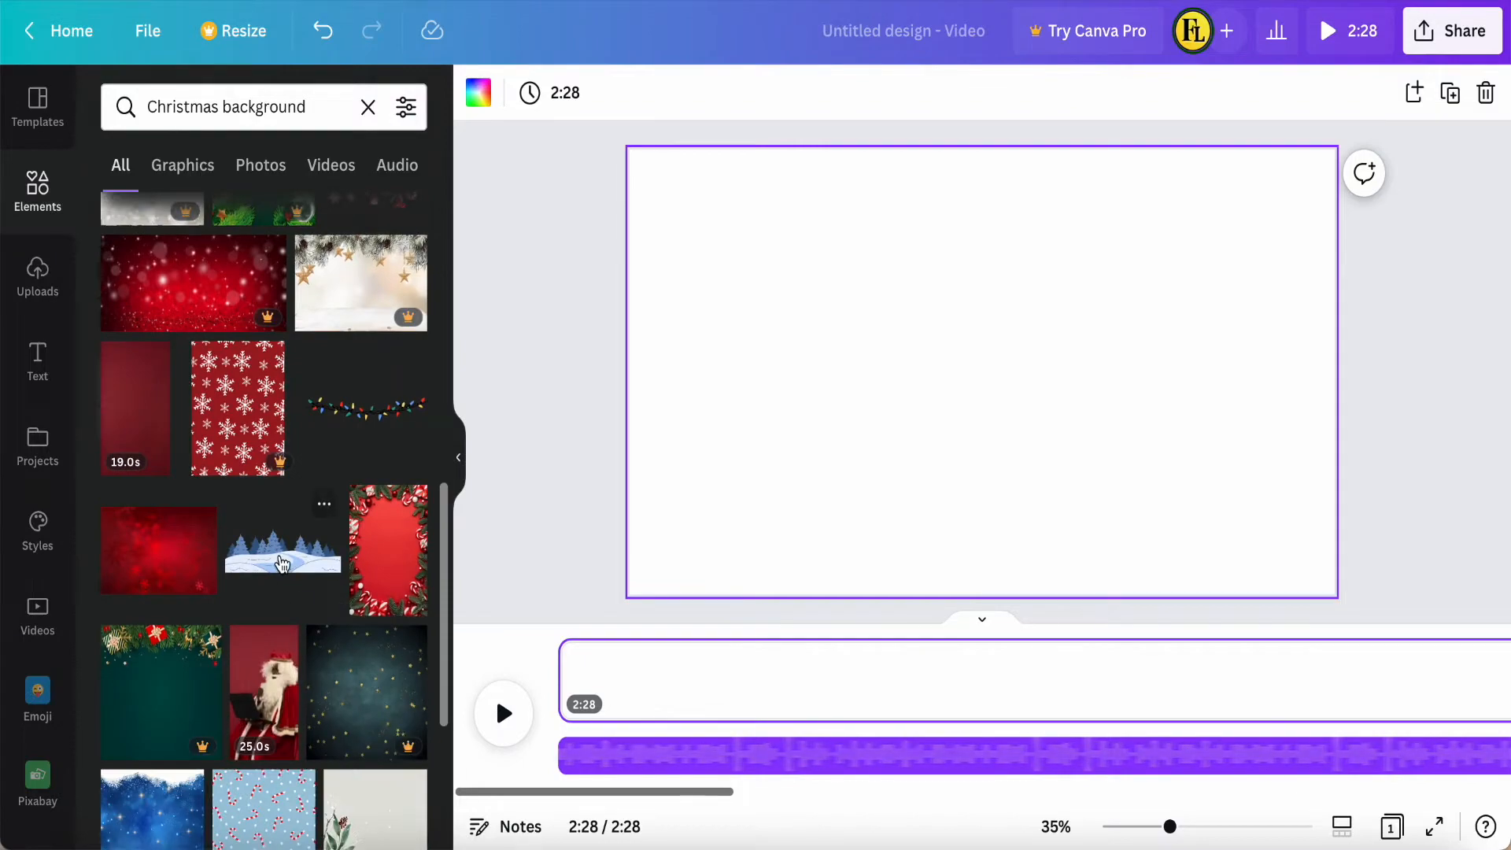
{"action": "left_click", "coordinate": [281, 563]}
Step: Add the snowy hills graphic with green trees and enlarge it from the page's bottom-left corner to the full page width
{"action": "scroll", "coordinate": [282, 564], "scroll_direction": "down", "scroll_amount": 4}
{"action": "scroll", "coordinate": [282, 563], "scroll_direction": "down", "scroll_amount": 5}
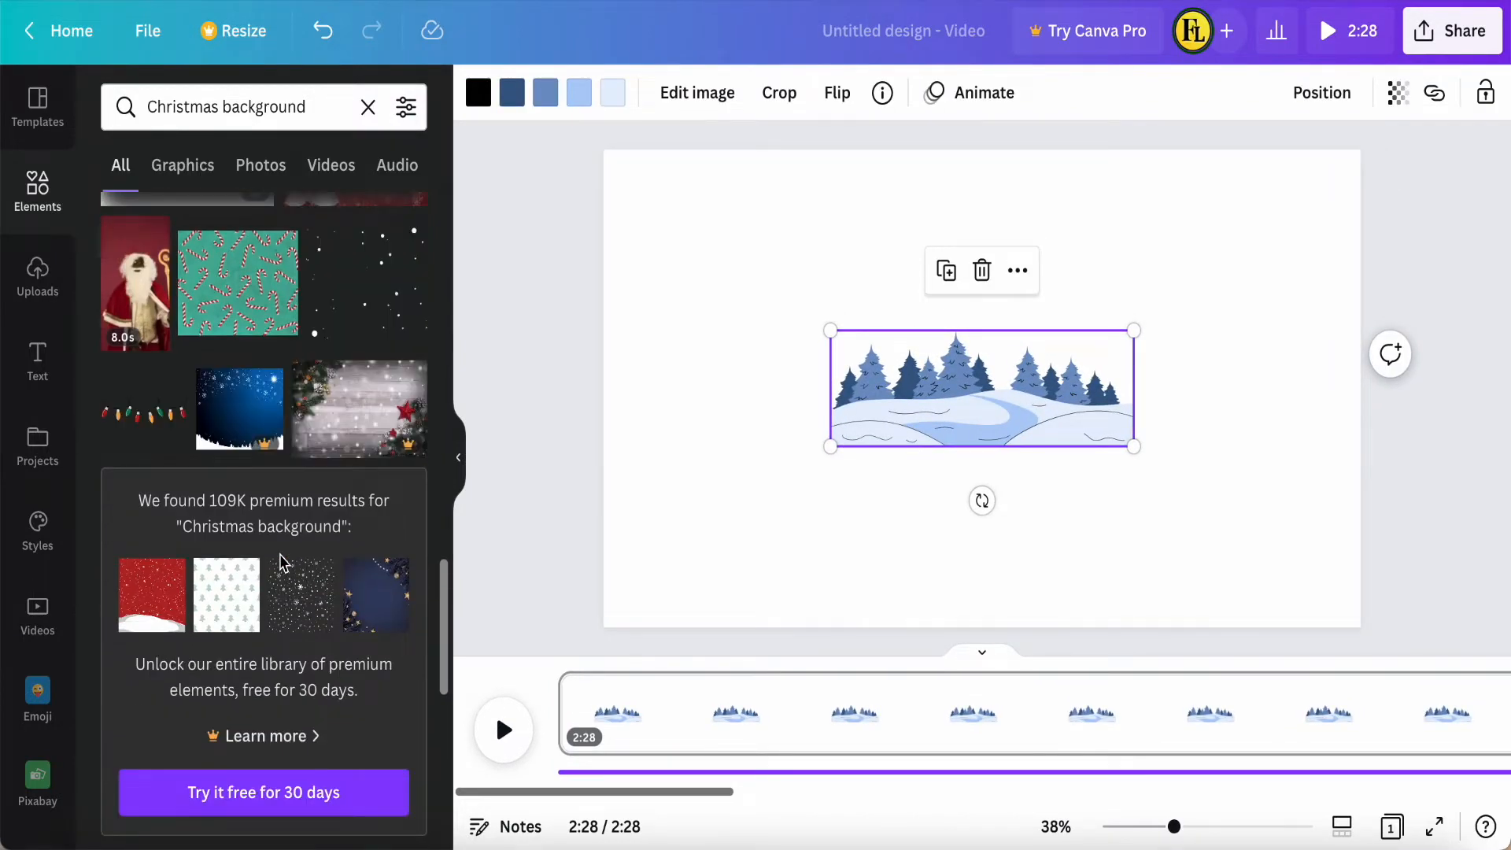
{"action": "scroll", "coordinate": [281, 561], "scroll_direction": "down", "scroll_amount": 8}
{"action": "scroll", "coordinate": [282, 563], "scroll_direction": "down", "scroll_amount": 2}
{"action": "left_click_drag", "start_coordinate": [375, 584], "coordinate": [901, 442]}
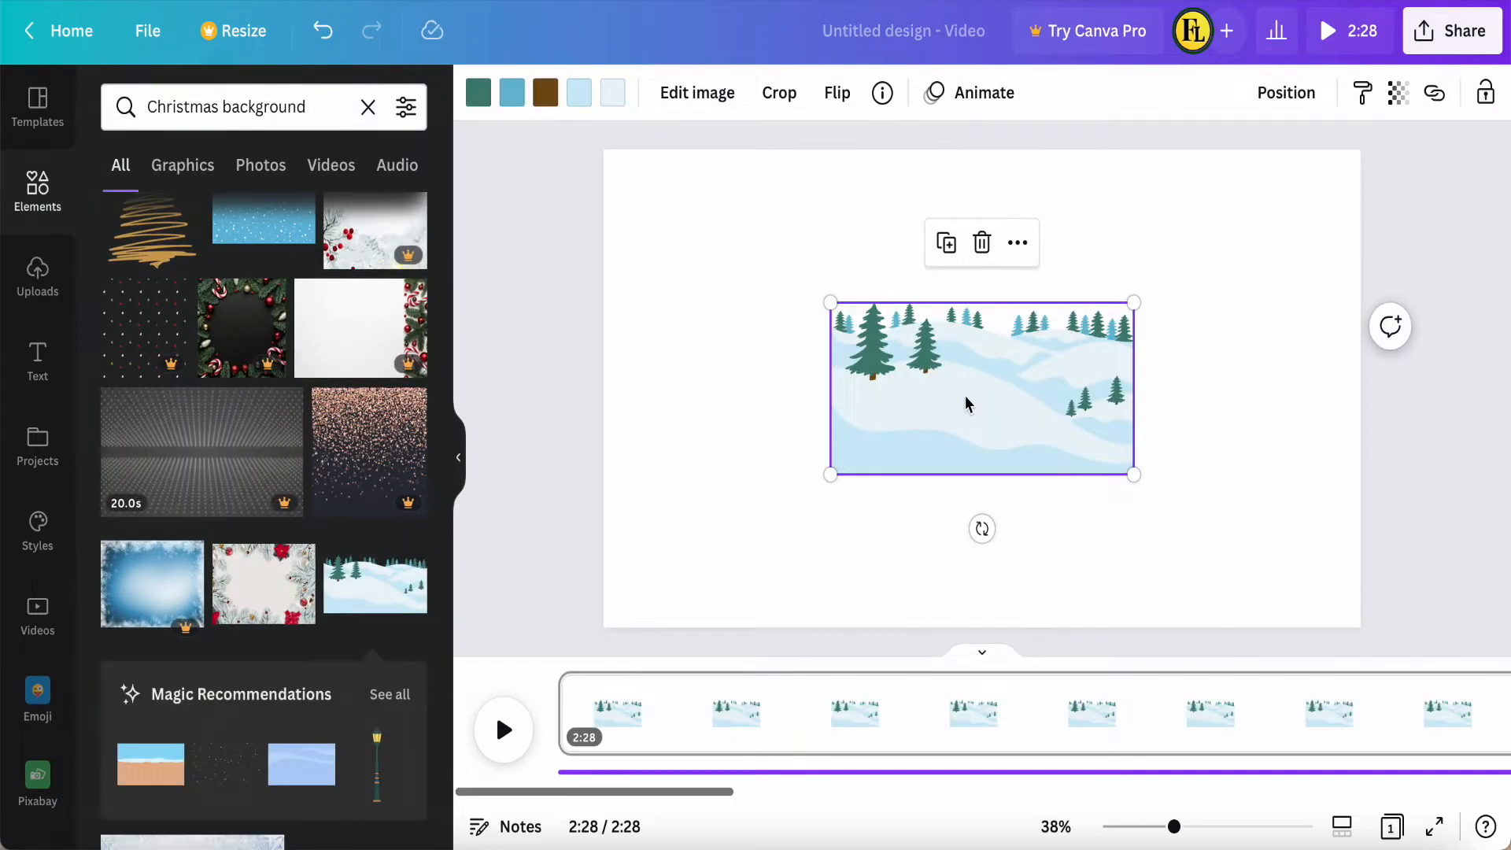
{"action": "left_click_drag", "start_coordinate": [937, 408], "coordinate": [708, 558]}
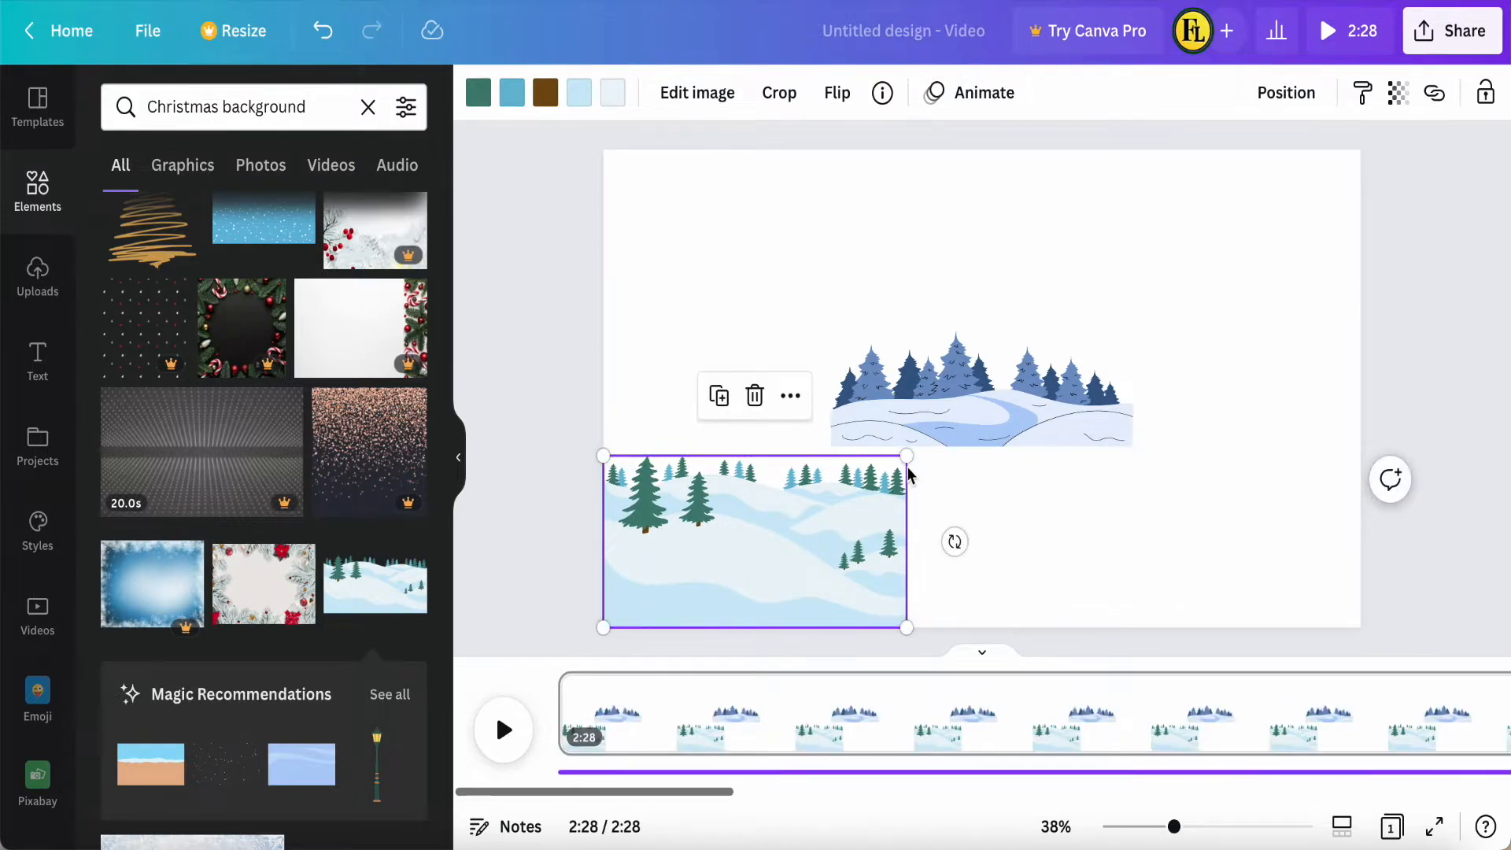
{"action": "left_click_drag", "start_coordinate": [904, 456], "coordinate": [1382, 262]}
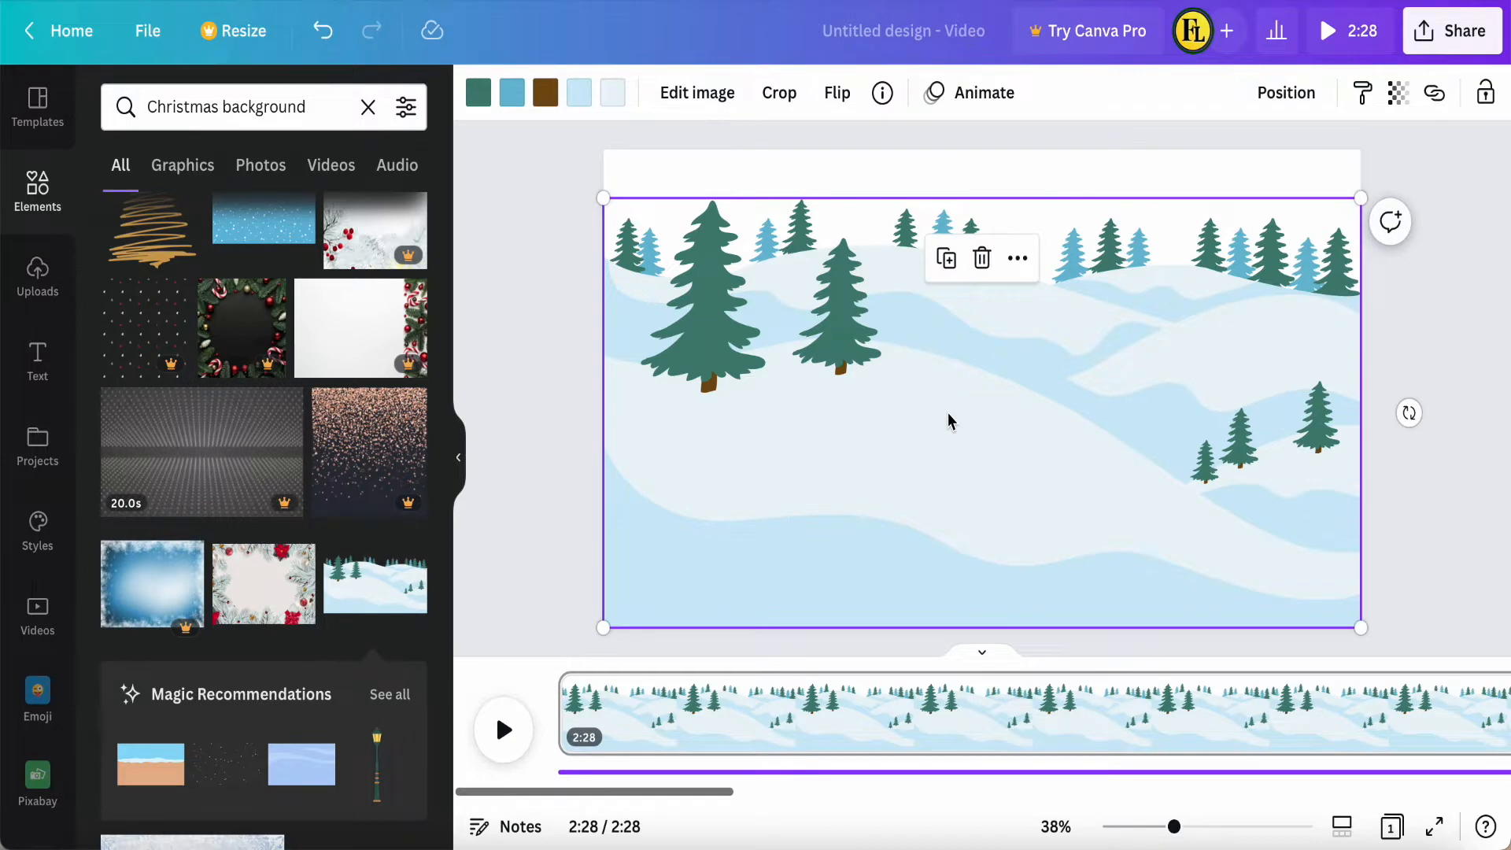
Step: Send the green-tree hills behind the blue pine landscape, and enlarge the blue pine landscape to full width along the page's bottom edge
{"action": "right_click", "coordinate": [947, 412]}
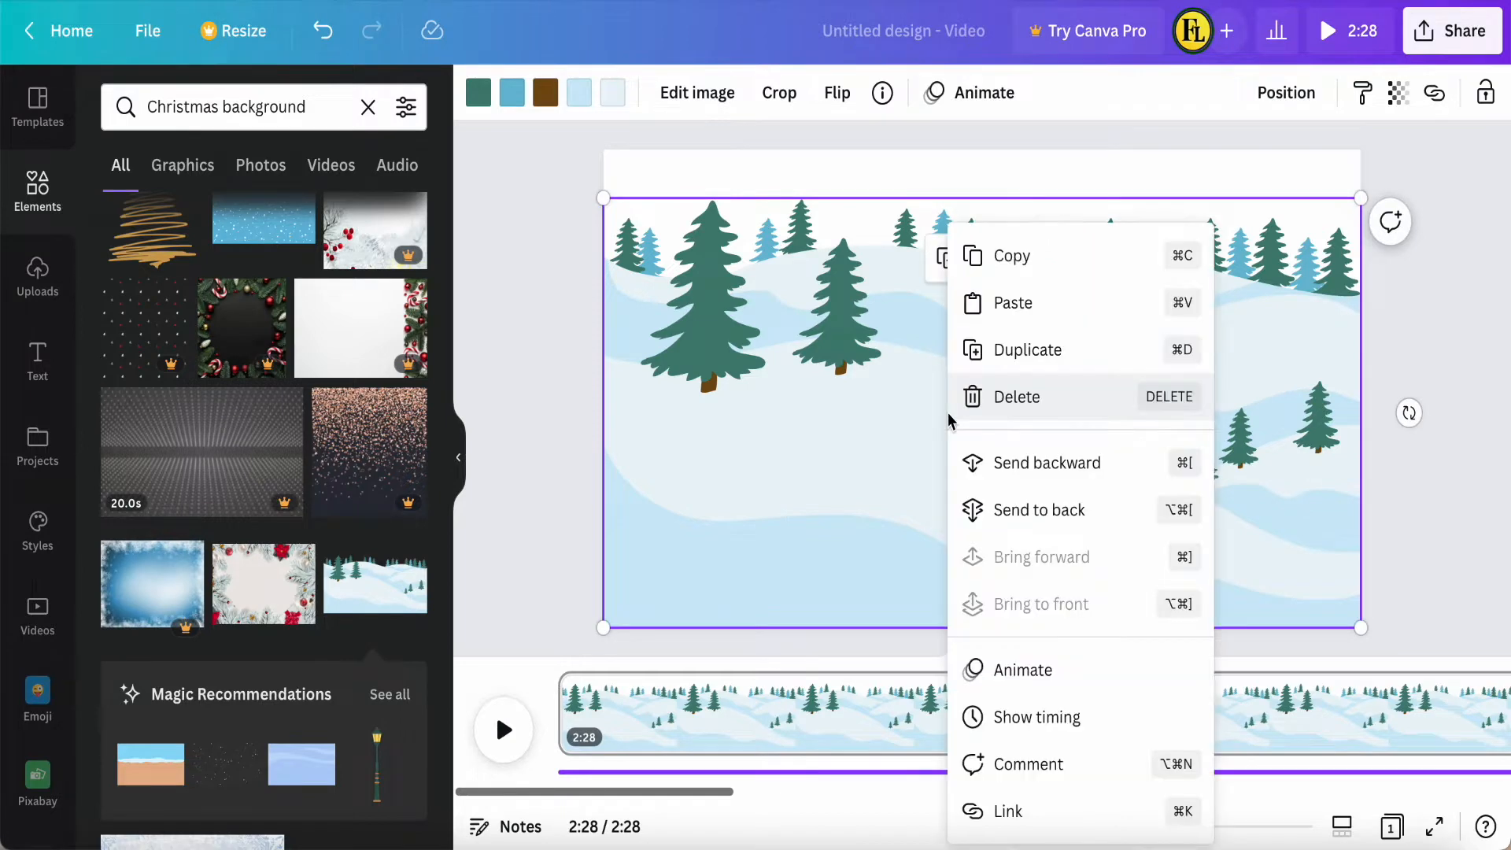
{"action": "left_click", "coordinate": [1013, 465]}
{"action": "left_click", "coordinate": [947, 417]}
{"action": "left_click_drag", "start_coordinate": [947, 417], "coordinate": [719, 597]}
{"action": "left_click_drag", "start_coordinate": [907, 511], "coordinate": [1368, 362]}
{"action": "left_click", "coordinate": [525, 388]}
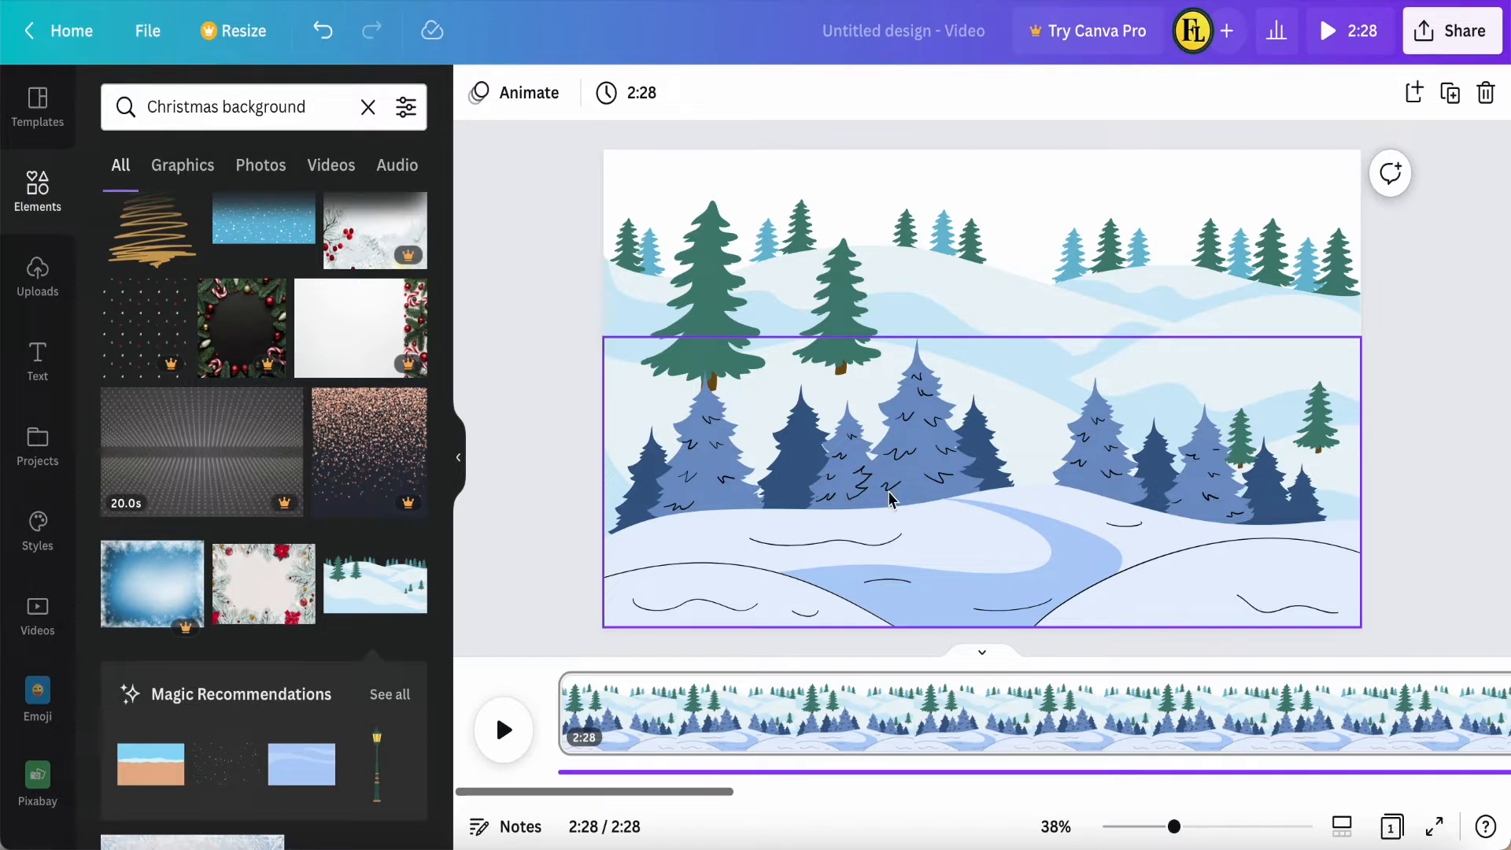
Step: Change the page background to the dark blue from the document colours
{"action": "left_click", "coordinate": [628, 173]}
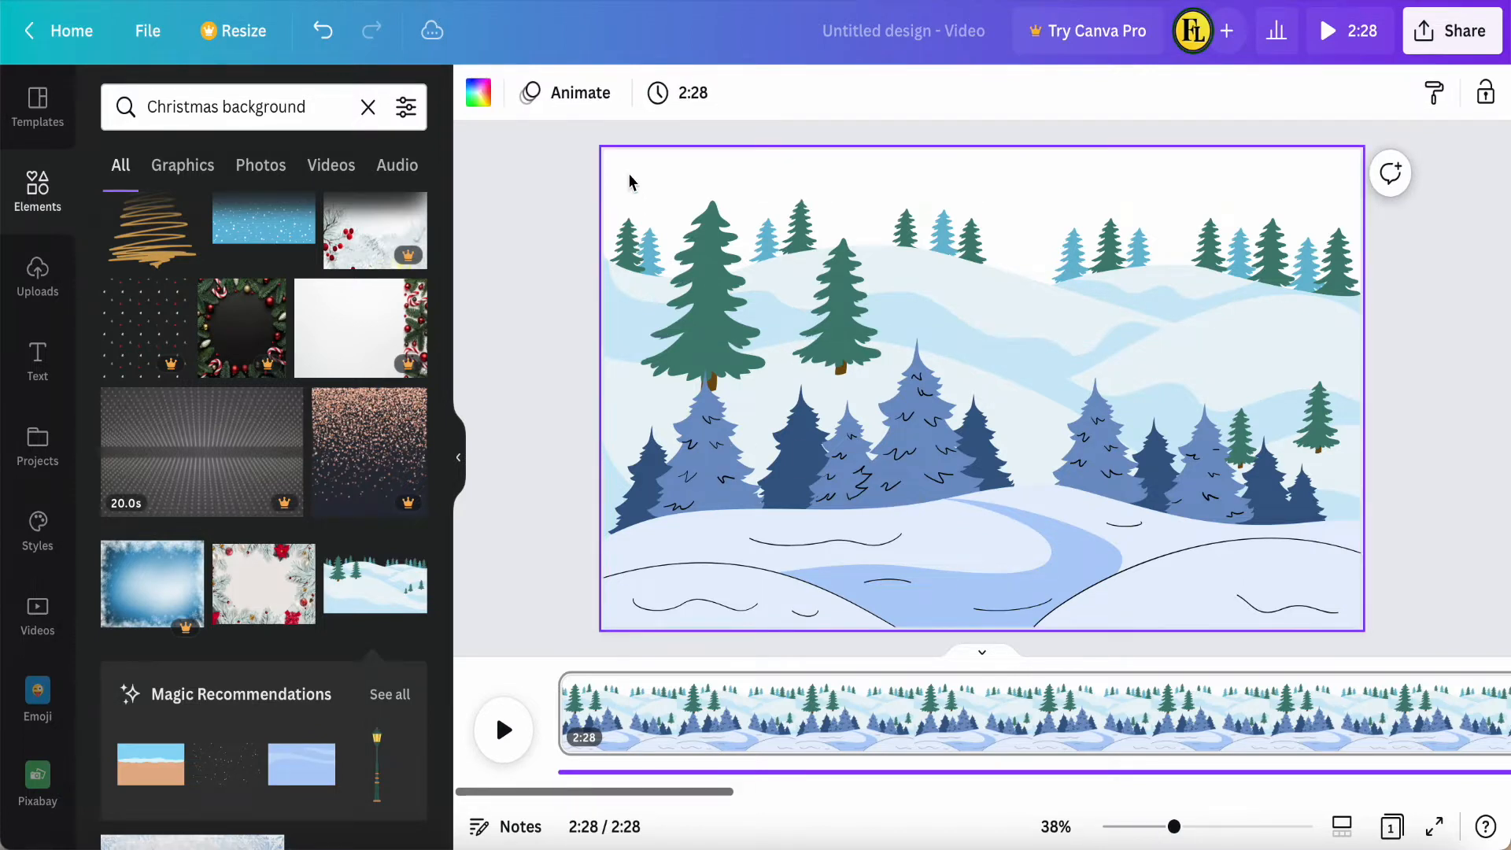
{"action": "left_click", "coordinate": [477, 96]}
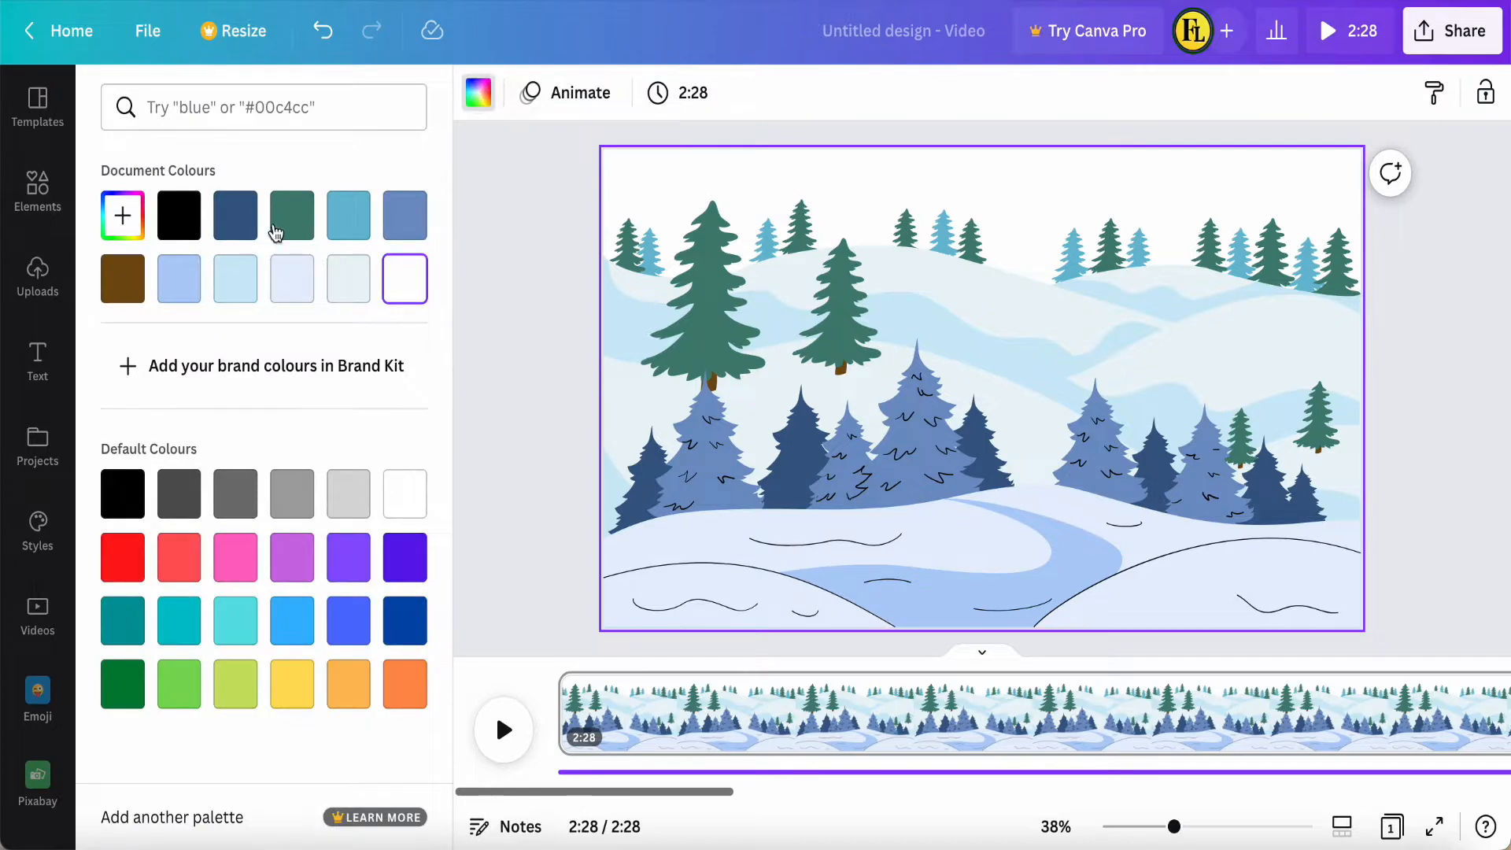
{"action": "left_click", "coordinate": [241, 221]}
{"action": "left_click", "coordinate": [479, 312]}
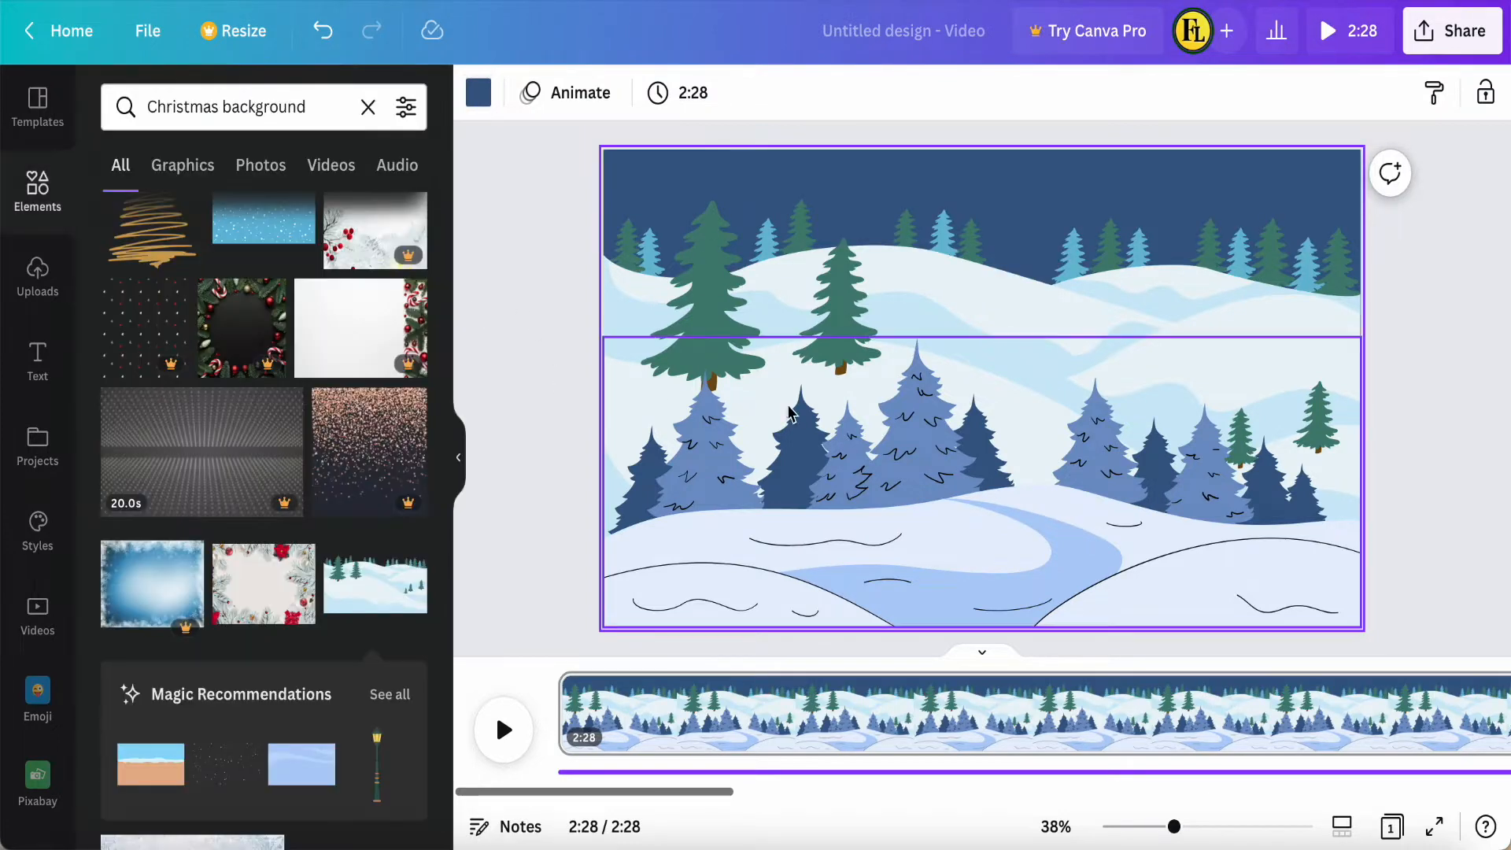
{"action": "left_click", "coordinate": [1198, 554]}
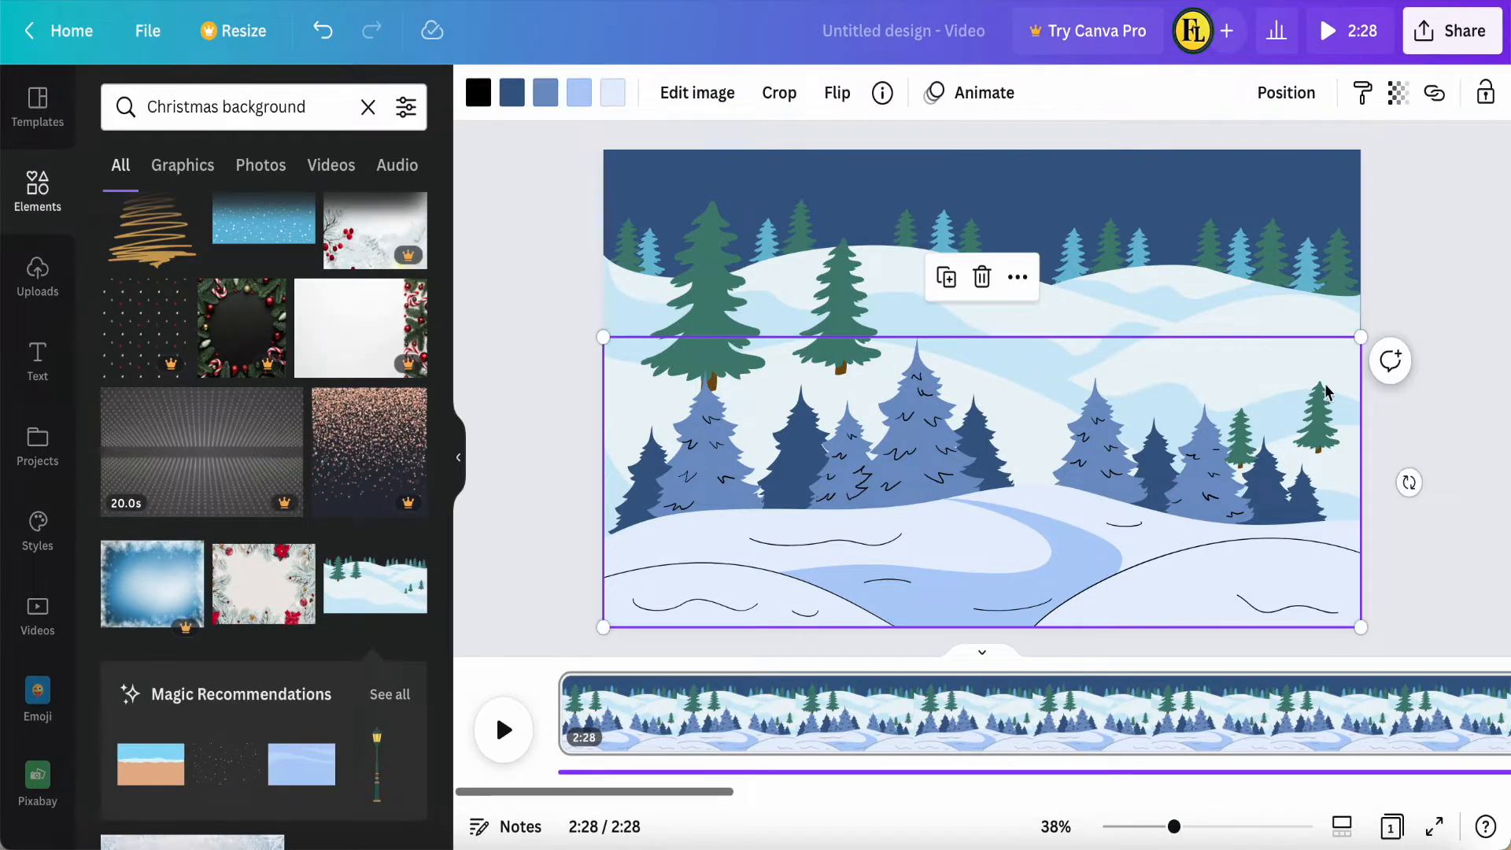
{"action": "left_click", "coordinate": [1361, 335]}
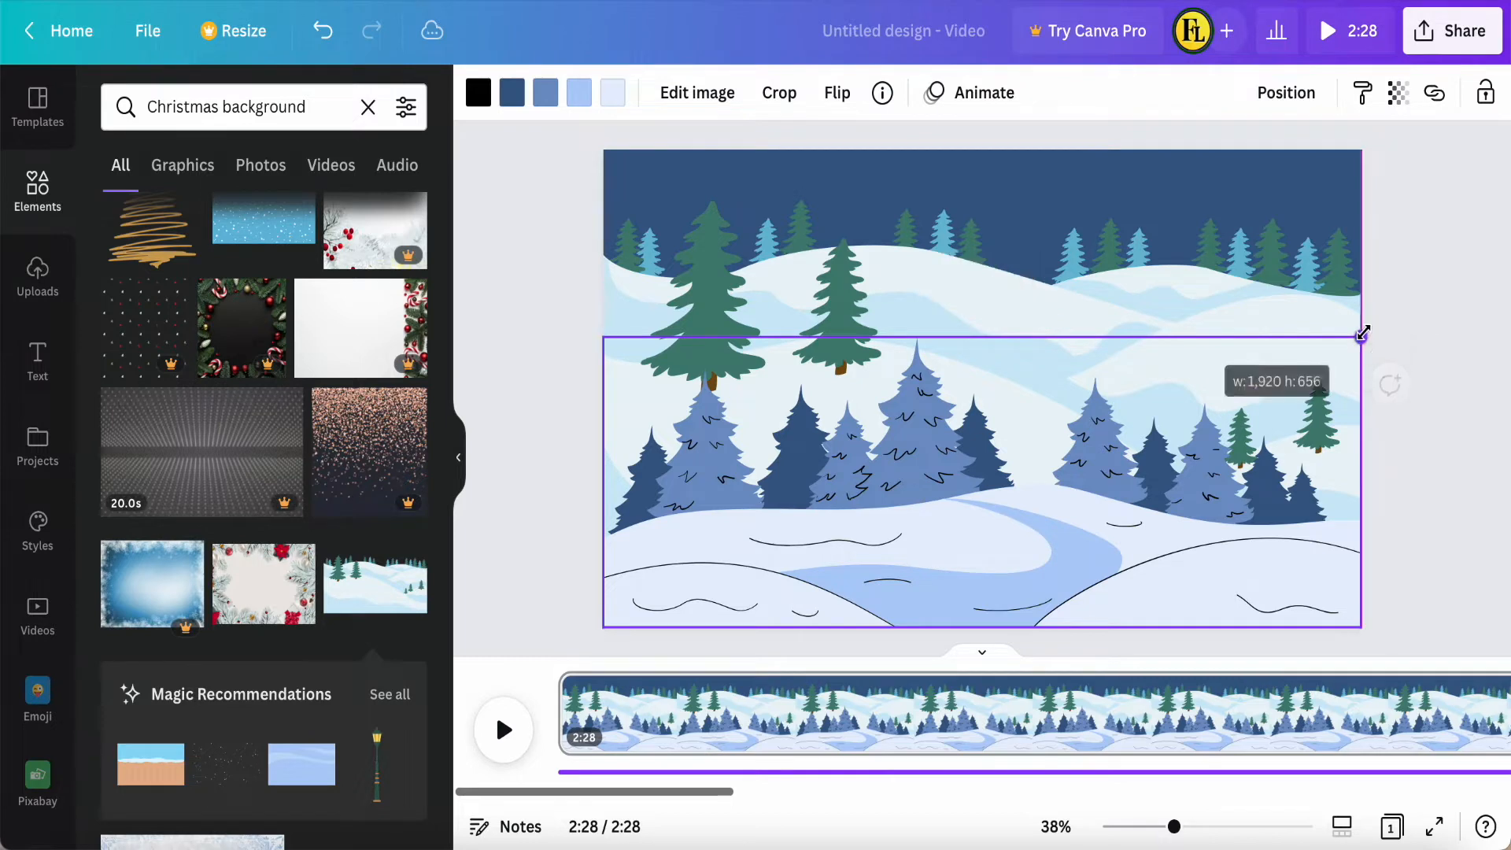
{"action": "left_click", "coordinate": [543, 499]}
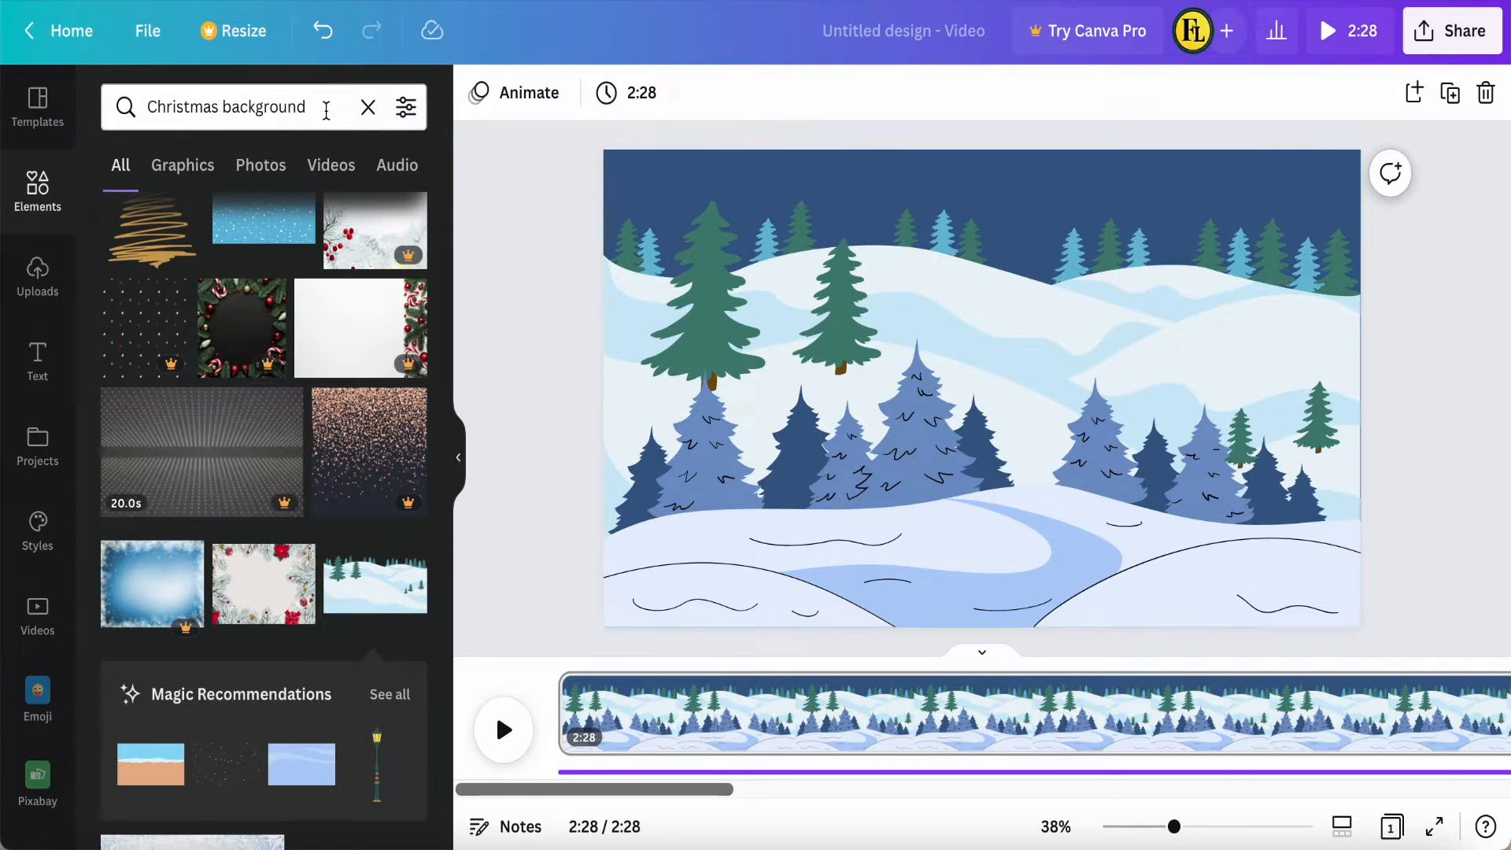
Step: Add the recently used Merry Christmas lettering sticker, shrink it, and place it in the upper middle of the scene
{"action": "left_click", "coordinate": [368, 109]}
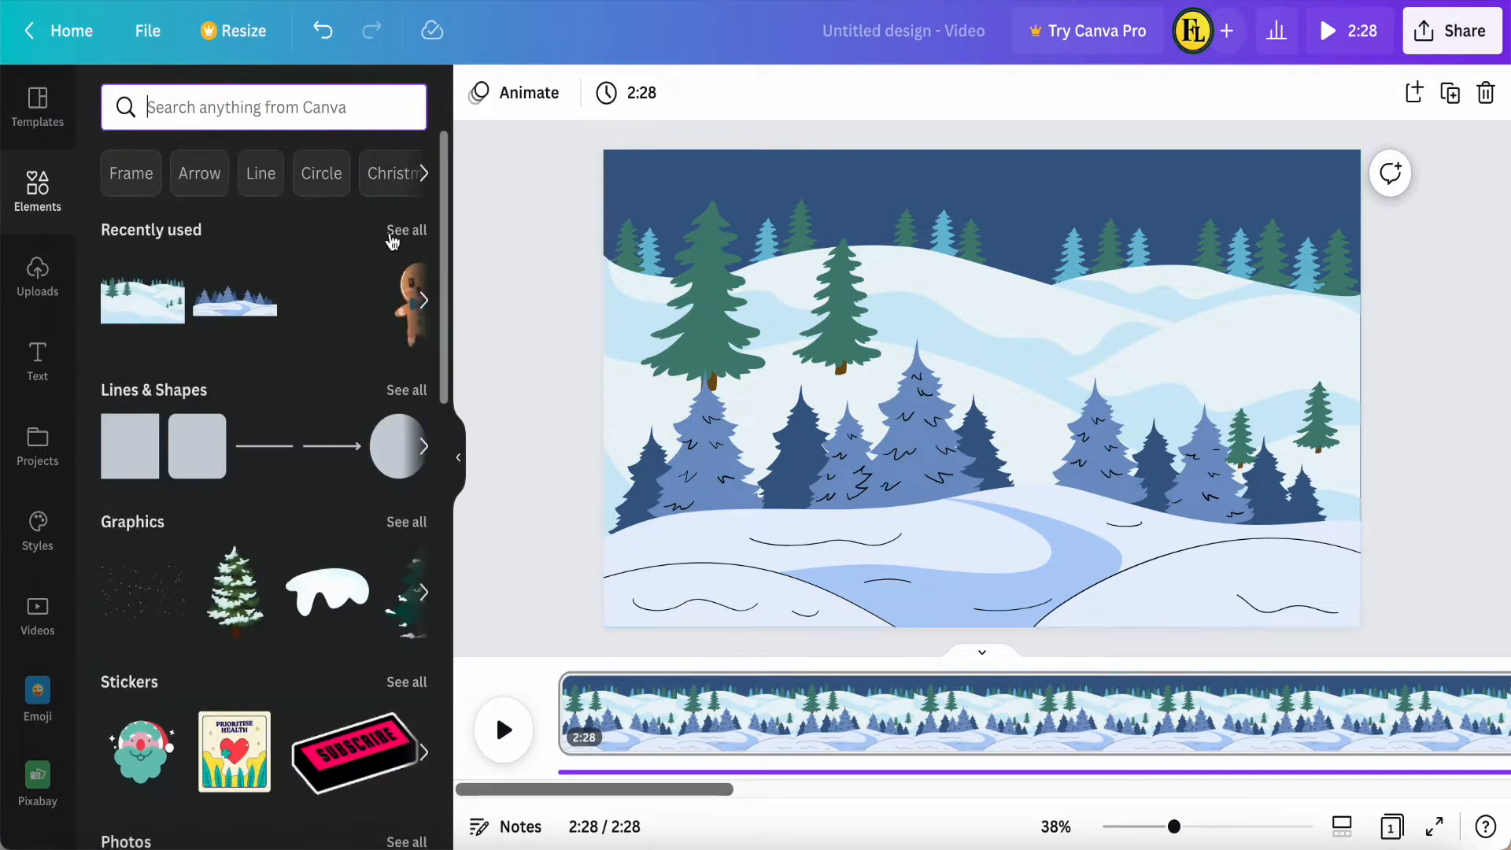
{"action": "left_click", "coordinate": [395, 232]}
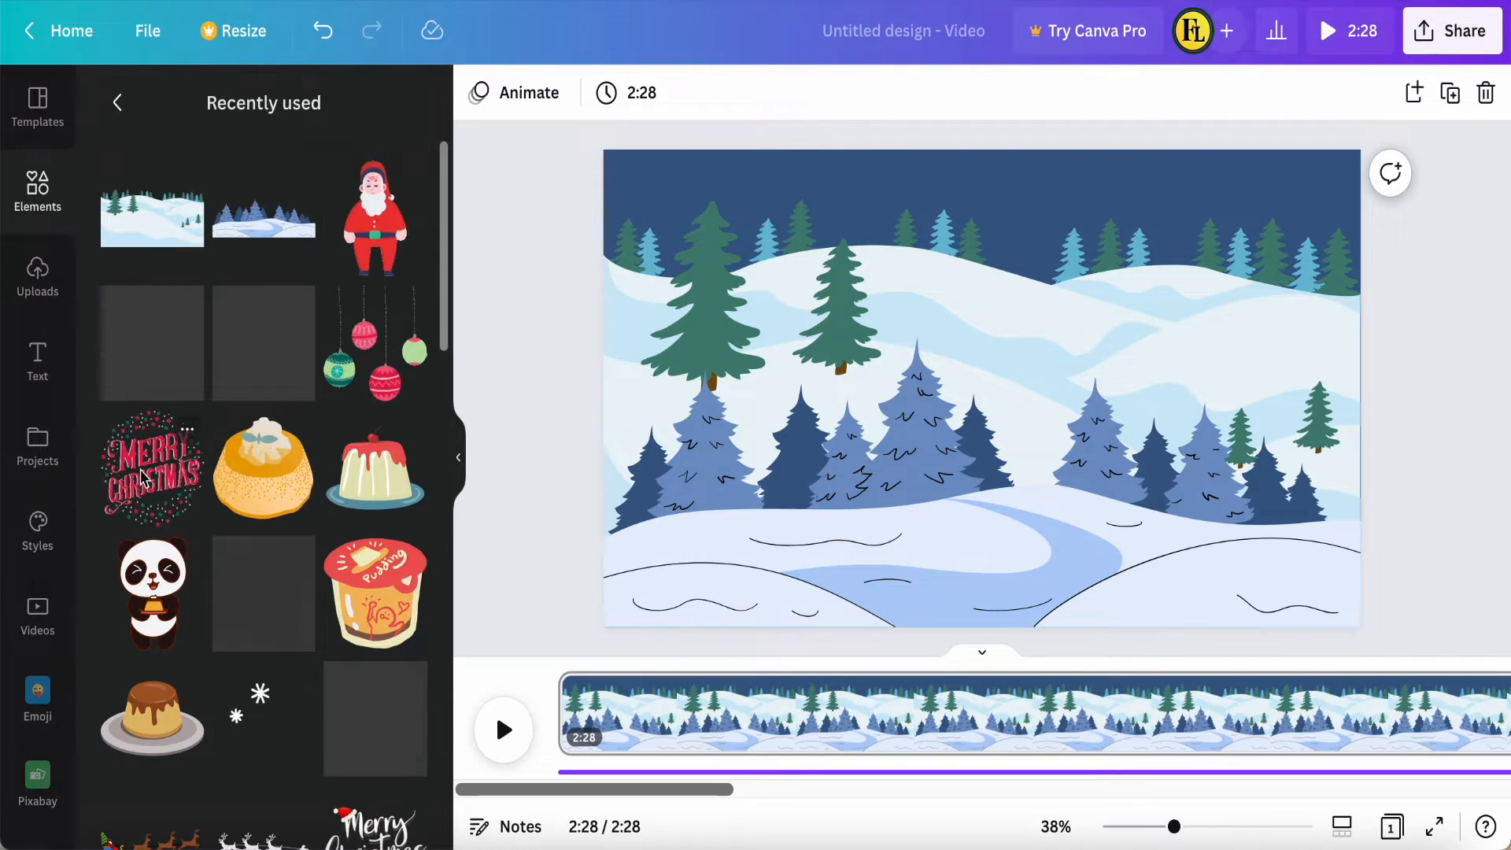
{"action": "left_click", "coordinate": [152, 464]}
{"action": "left_click_drag", "start_coordinate": [905, 441], "coordinate": [905, 394]}
{"action": "left_click_drag", "start_coordinate": [1151, 531], "coordinate": [1089, 460]}
{"action": "left_click_drag", "start_coordinate": [937, 324], "coordinate": [965, 324]}
Step: Add the hanging Christmas baubles and shrink them so they hang from the page's top edge over the large left tree
{"action": "left_click", "coordinate": [366, 350]}
{"action": "left_click_drag", "start_coordinate": [976, 531], "coordinate": [810, 488]}
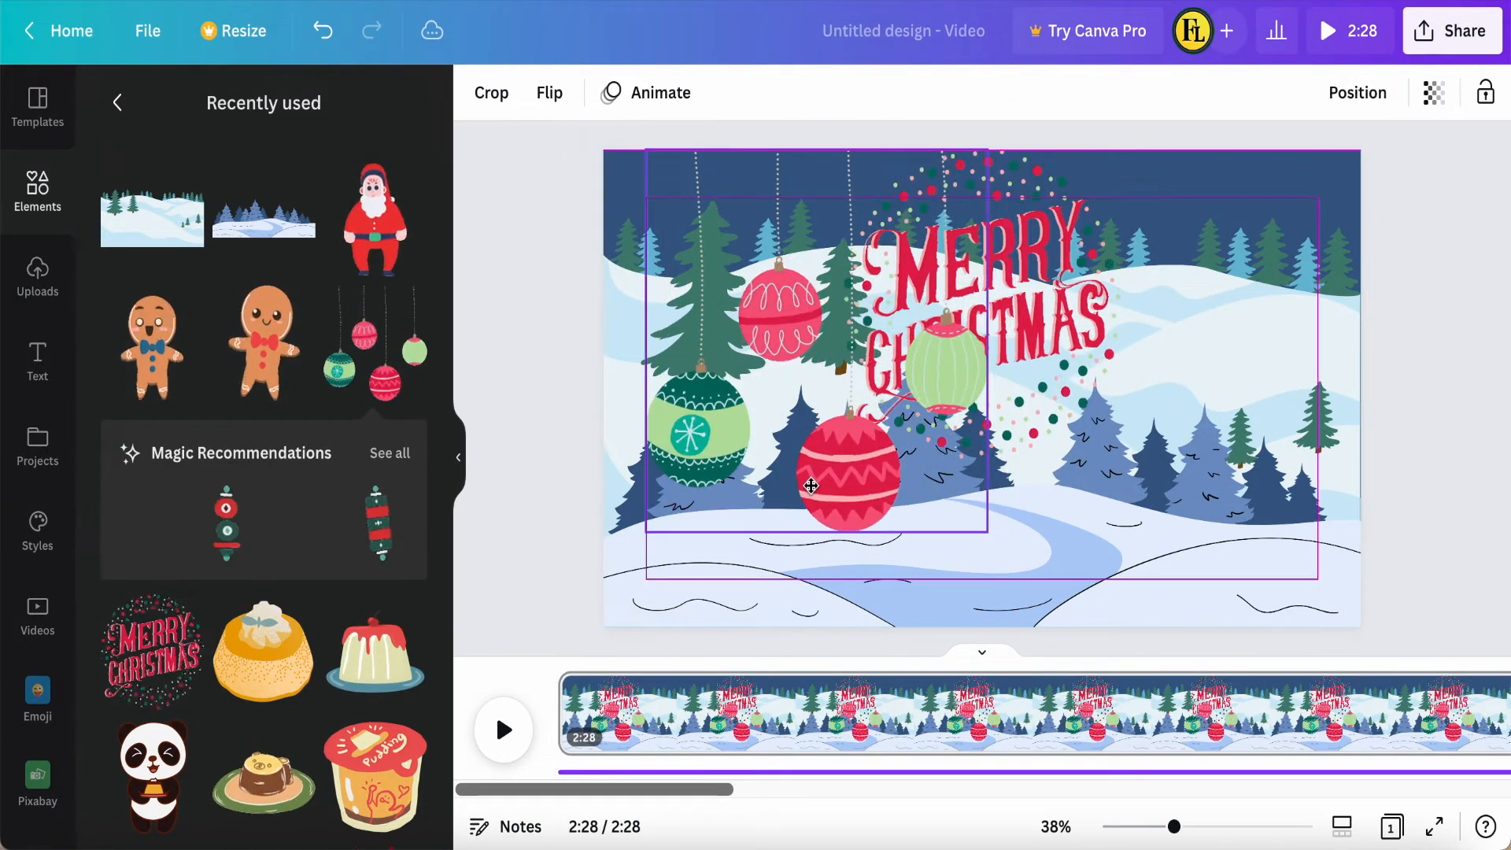
{"action": "left_click_drag", "start_coordinate": [986, 531], "coordinate": [775, 374]}
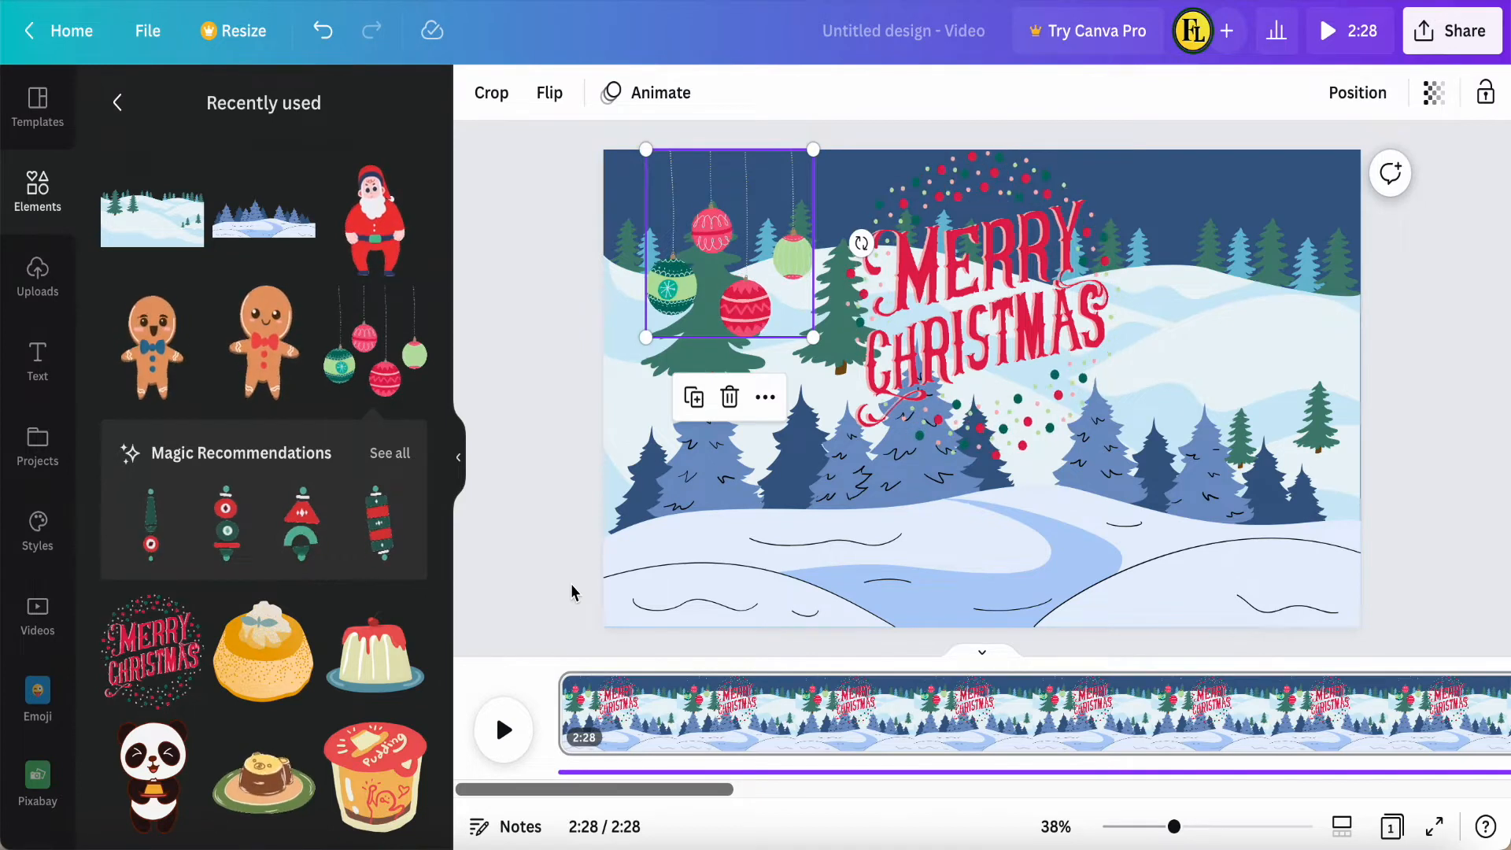
Step: Add the Santa Claus sticker, shrink it, and stand it on the snow in the scene's lower-left corner
{"action": "left_click", "coordinate": [371, 228]}
{"action": "left_click_drag", "start_coordinate": [1088, 197], "coordinate": [989, 382]}
{"action": "left_click_drag", "start_coordinate": [927, 486], "coordinate": [707, 510]}
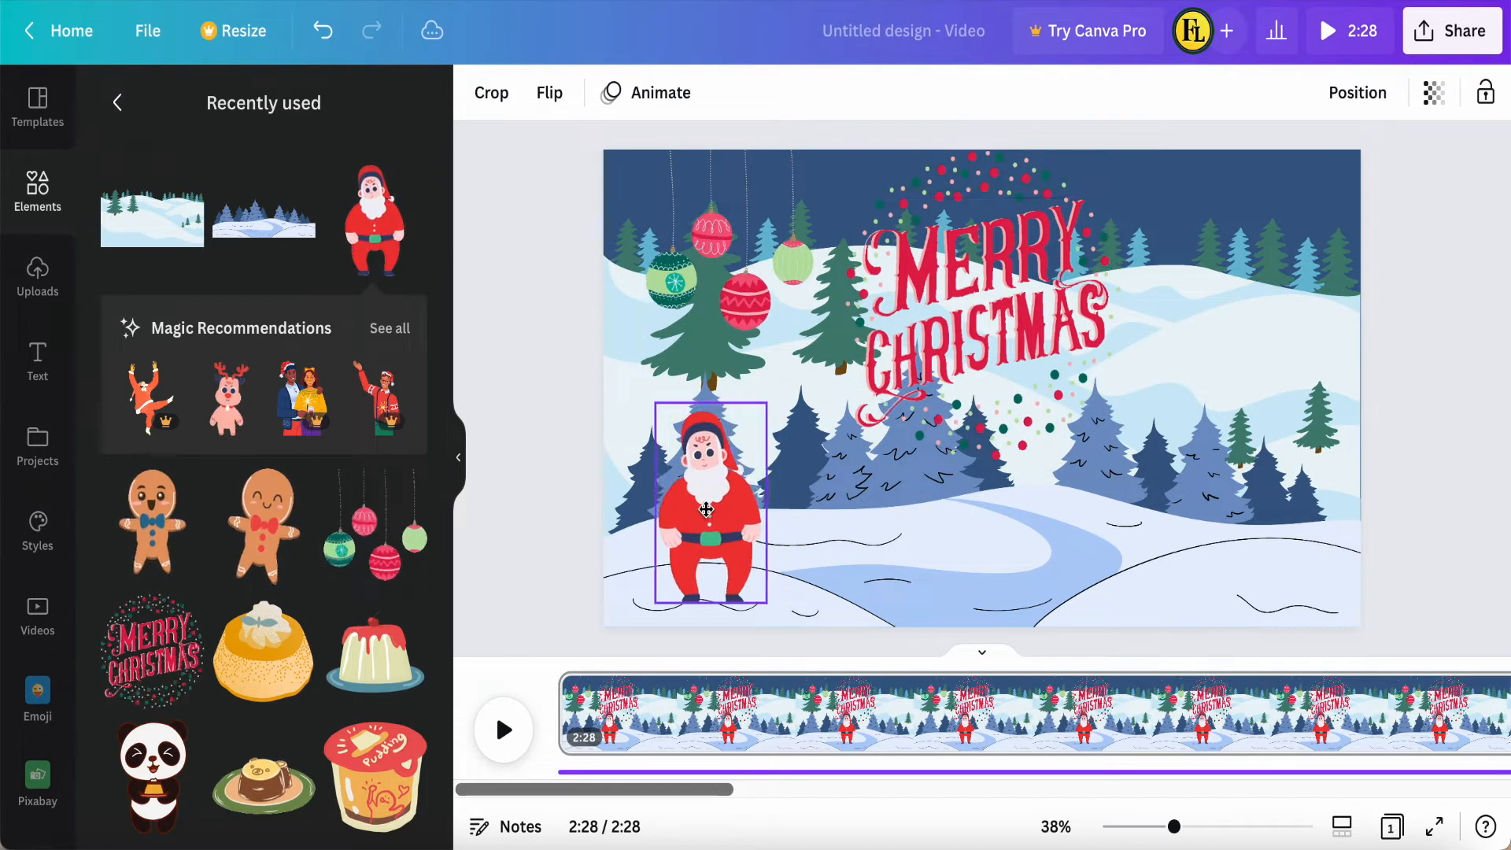
{"action": "left_click_drag", "start_coordinate": [767, 403], "coordinate": [737, 441]}
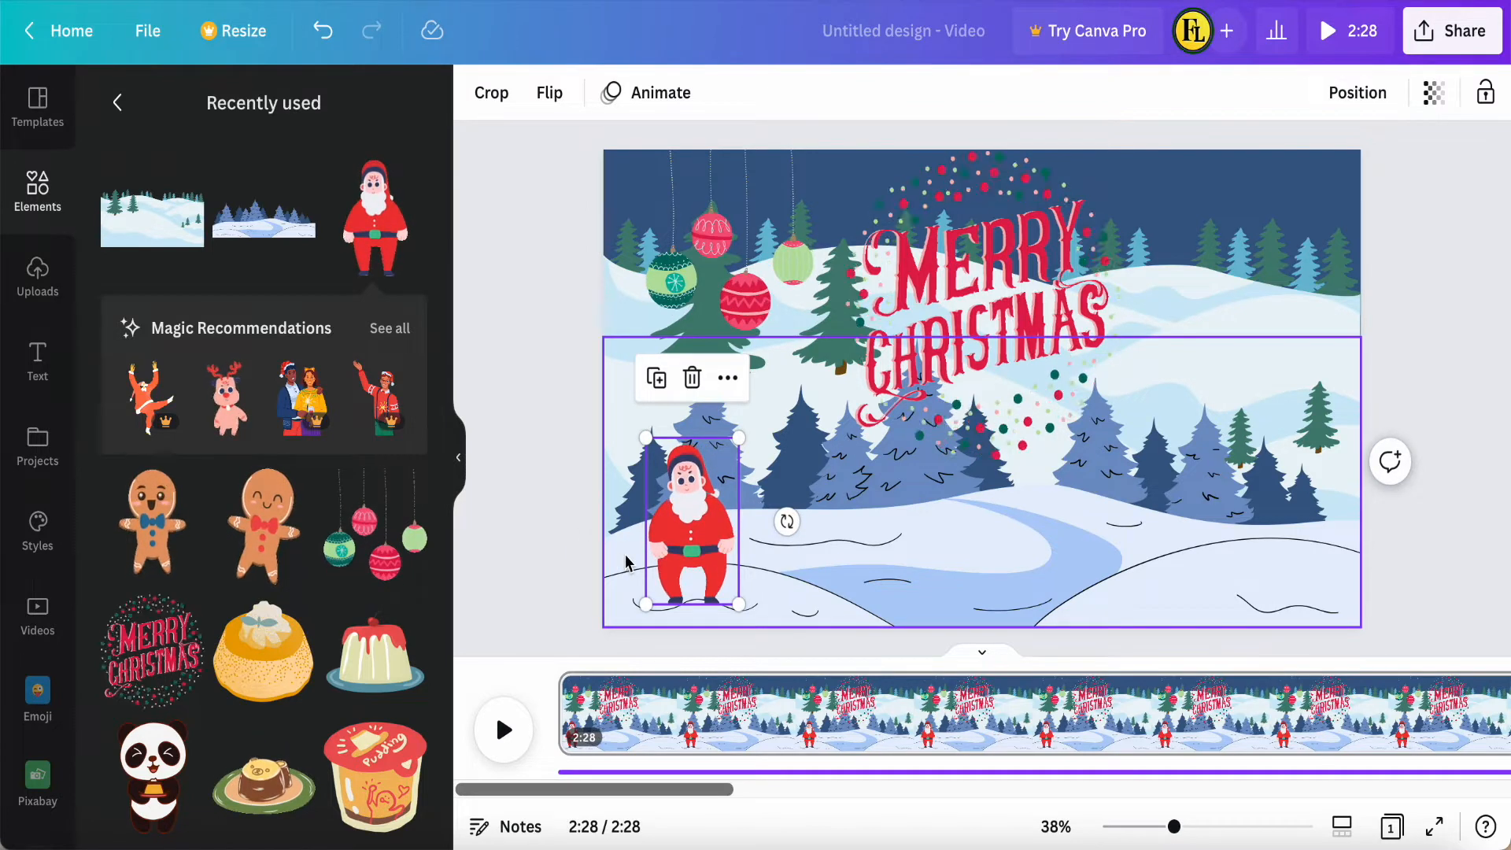
Step: Add the red-bow-tie gingerbread man at small size on the hill right of the lettering, layered behind the blue pines
{"action": "mouse_move", "coordinate": [411, 487]}
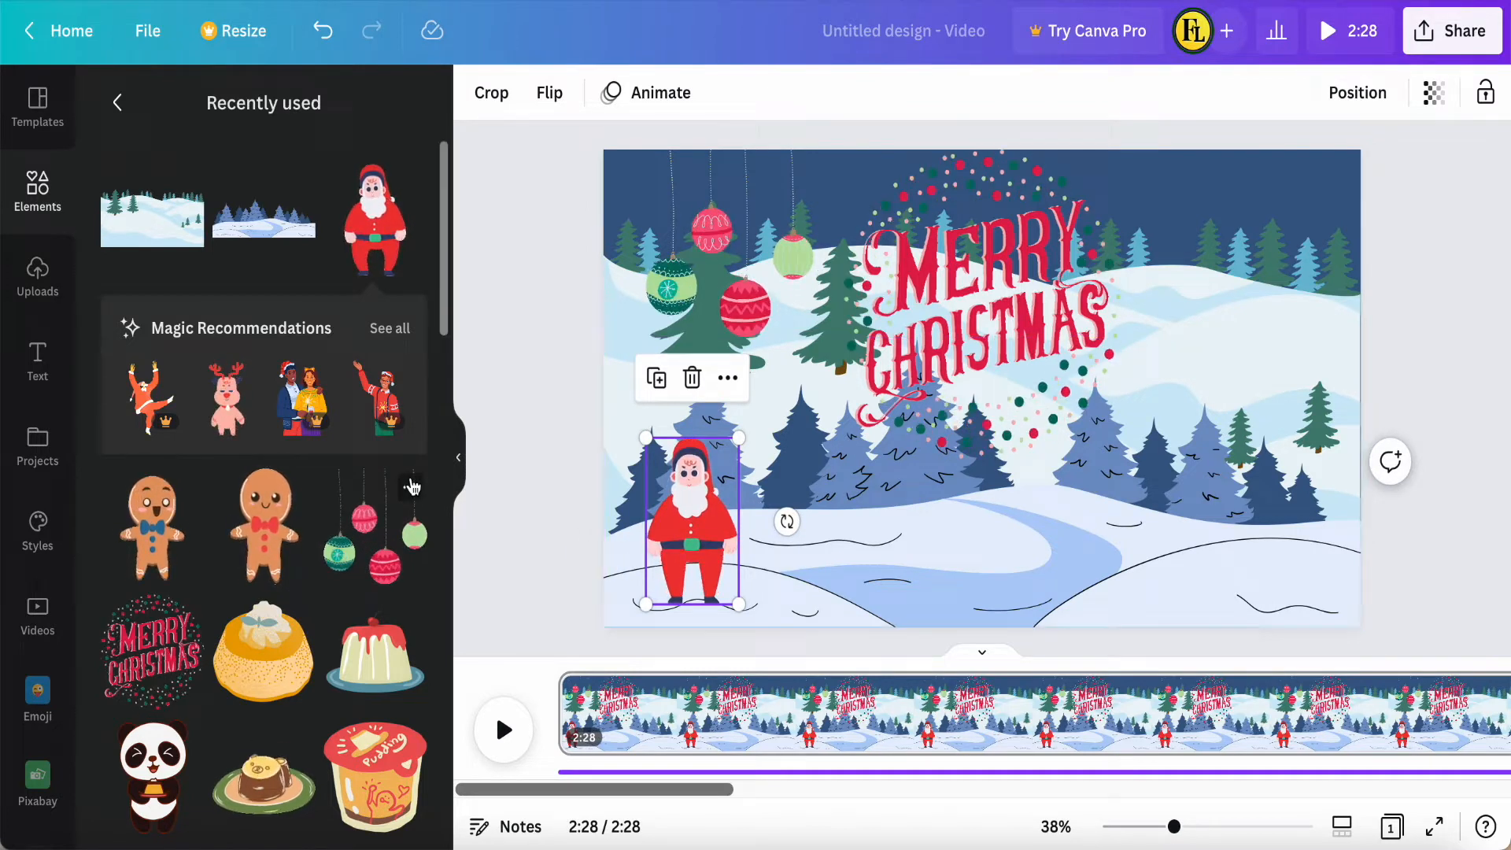
{"action": "left_click", "coordinate": [254, 533]}
{"action": "left_click_drag", "start_coordinate": [949, 504], "coordinate": [1219, 500]}
{"action": "left_click_drag", "start_coordinate": [1125, 236], "coordinate": [1294, 421]}
{"action": "left_click_drag", "start_coordinate": [1308, 535], "coordinate": [1210, 403]}
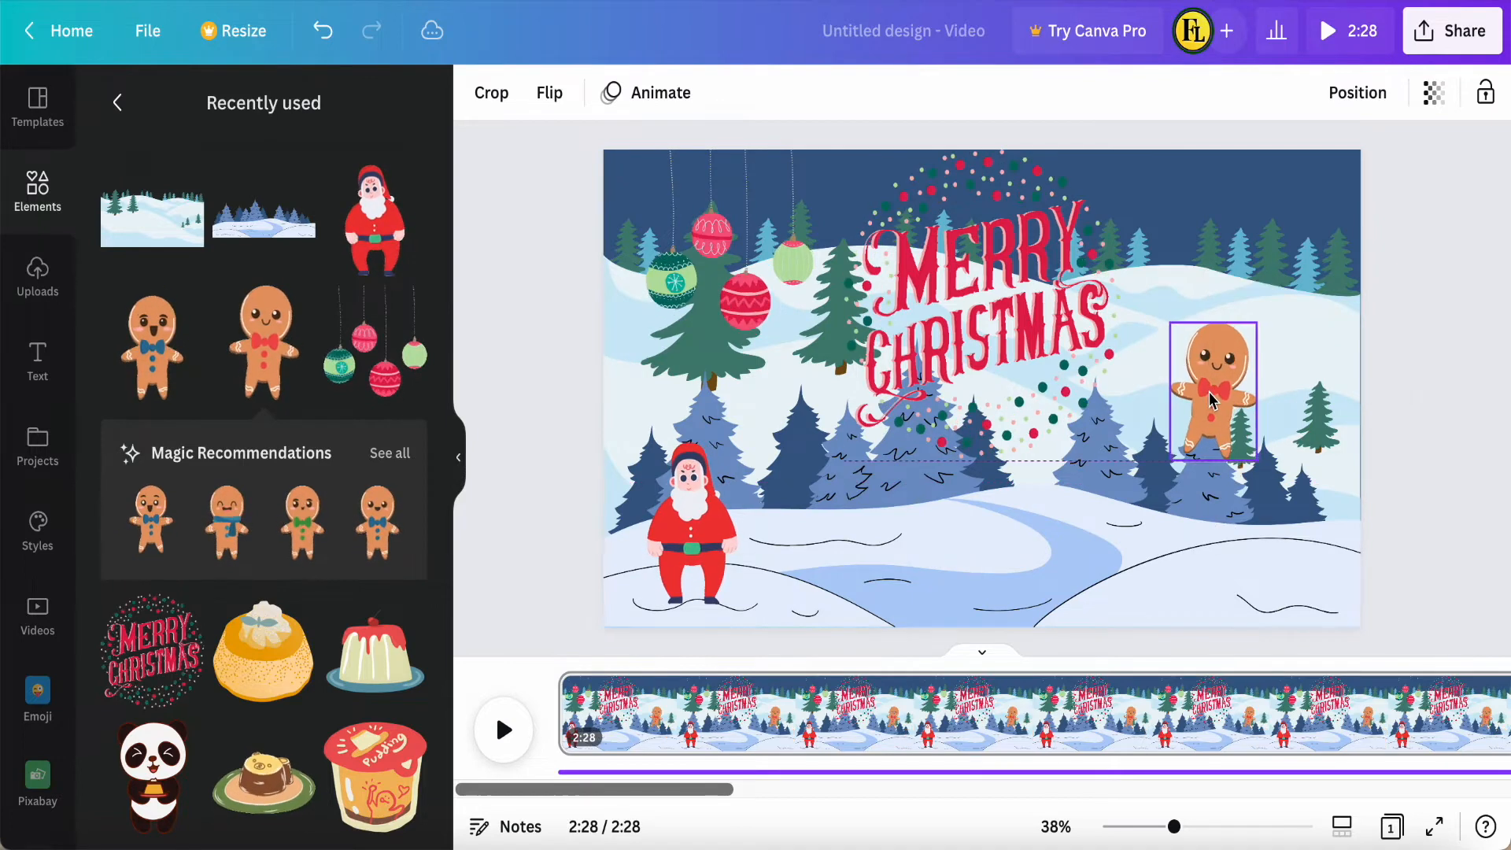
{"action": "right_click", "coordinate": [1209, 393]}
{"action": "left_click", "coordinate": [1283, 516]}
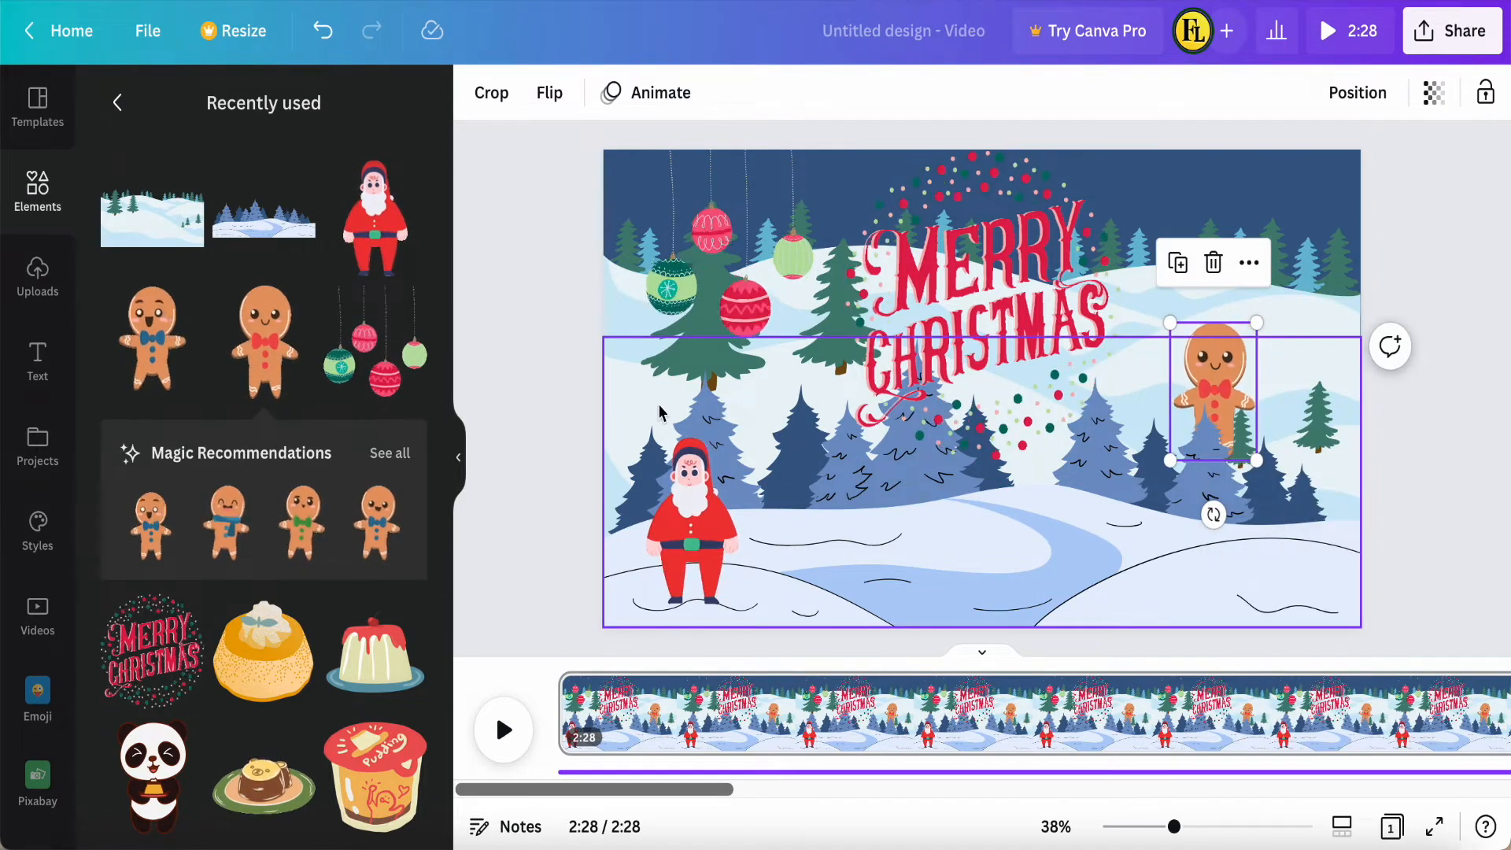
Step: Add the blue-bow-tie gingerbread man, shrink it, and place it beside the red-bow-tie one, layered behind the blue pines
{"action": "left_click", "coordinate": [237, 520]}
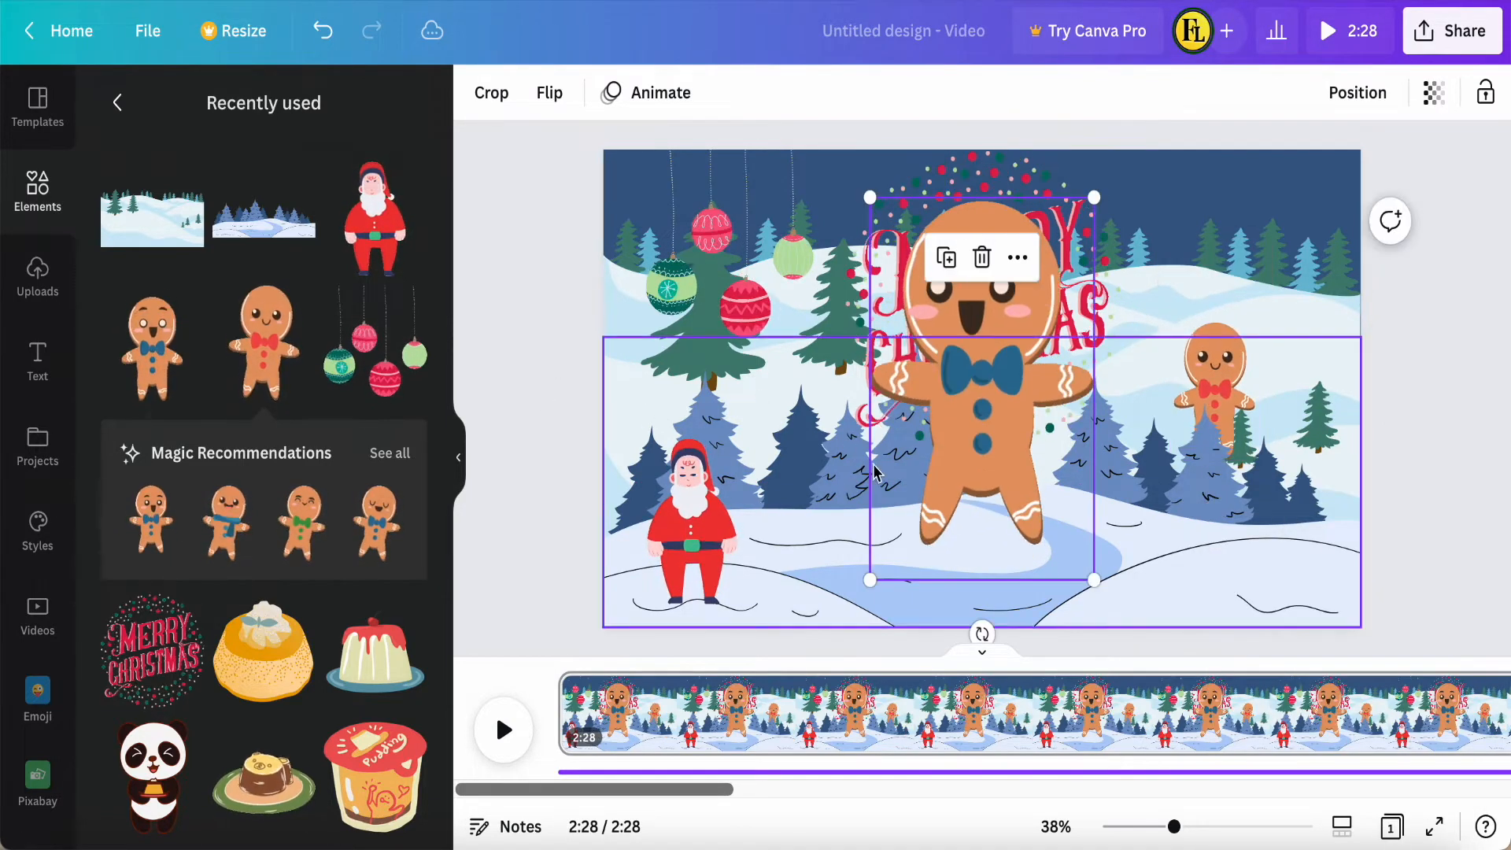
{"action": "left_click_drag", "start_coordinate": [960, 474], "coordinate": [1177, 472]}
{"action": "left_click_drag", "start_coordinate": [1308, 198], "coordinate": [1187, 398]}
{"action": "left_click_drag", "start_coordinate": [1138, 516], "coordinate": [1162, 440]}
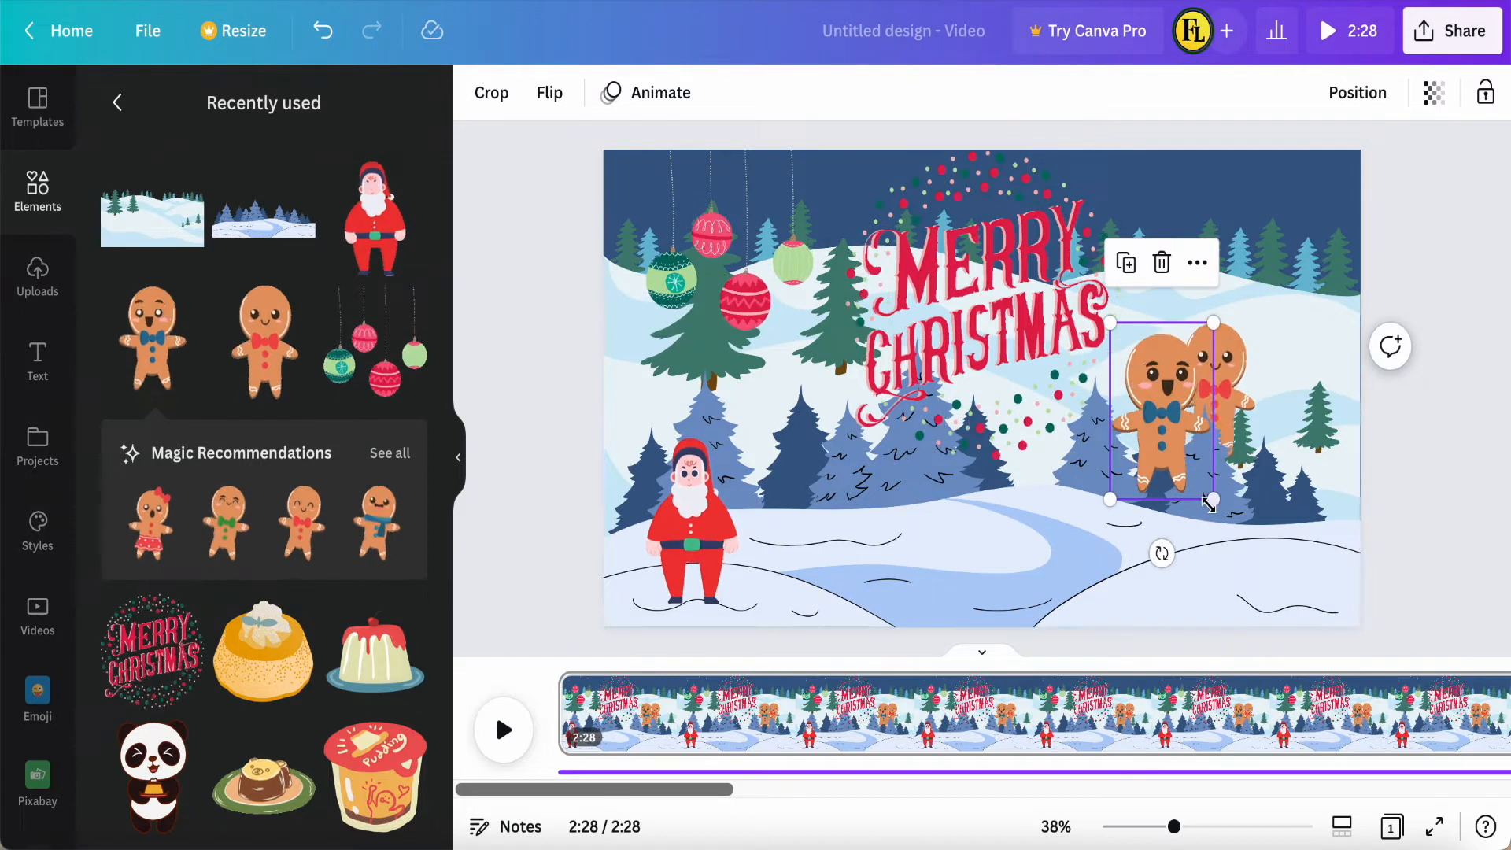
{"action": "left_click_drag", "start_coordinate": [1205, 497], "coordinate": [1167, 473]}
{"action": "right_click", "coordinate": [1167, 415]}
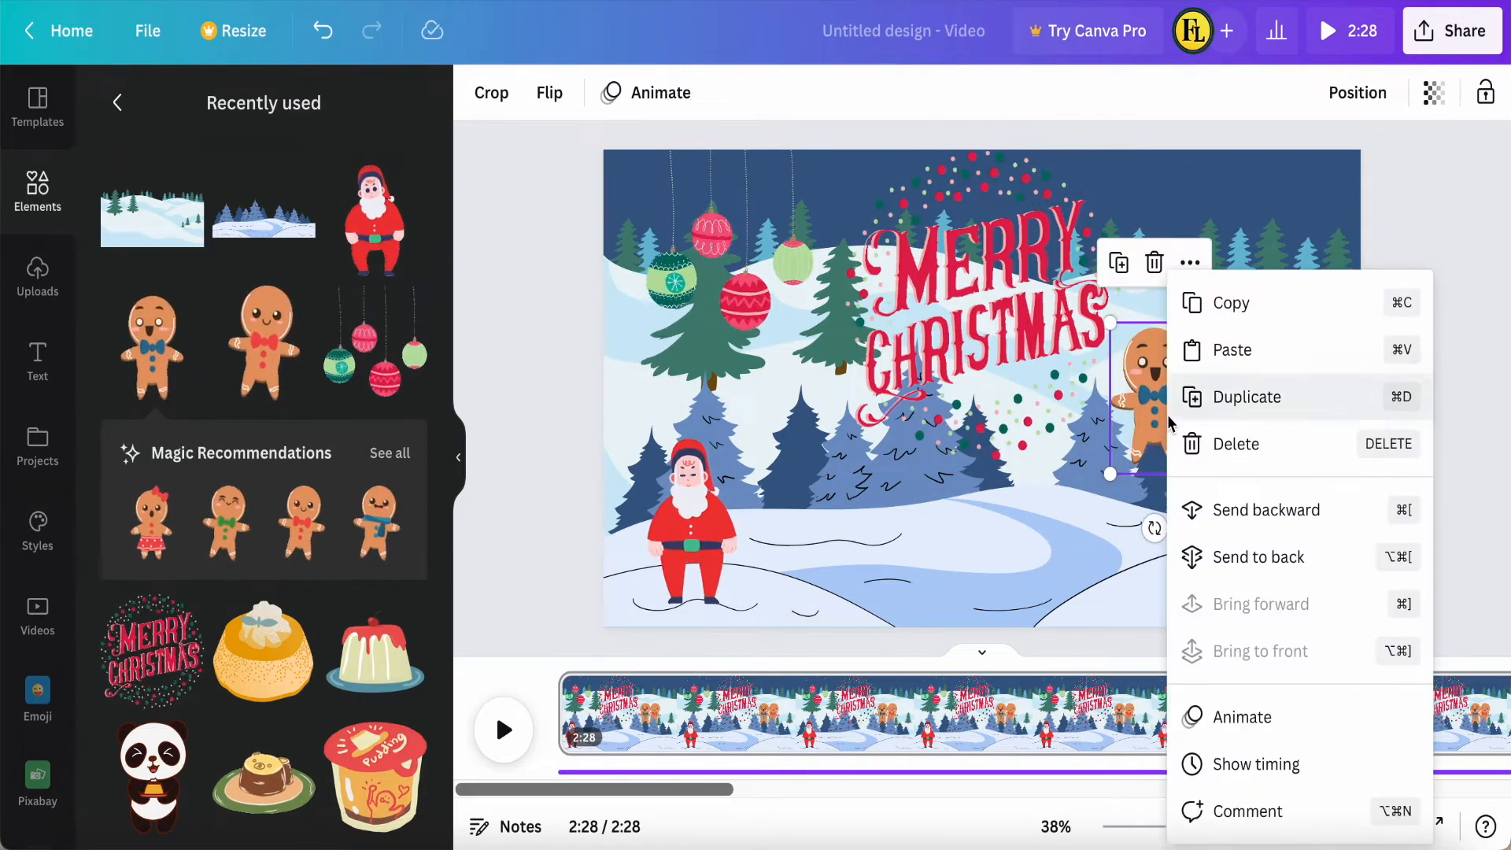
{"action": "left_click", "coordinate": [1240, 511]}
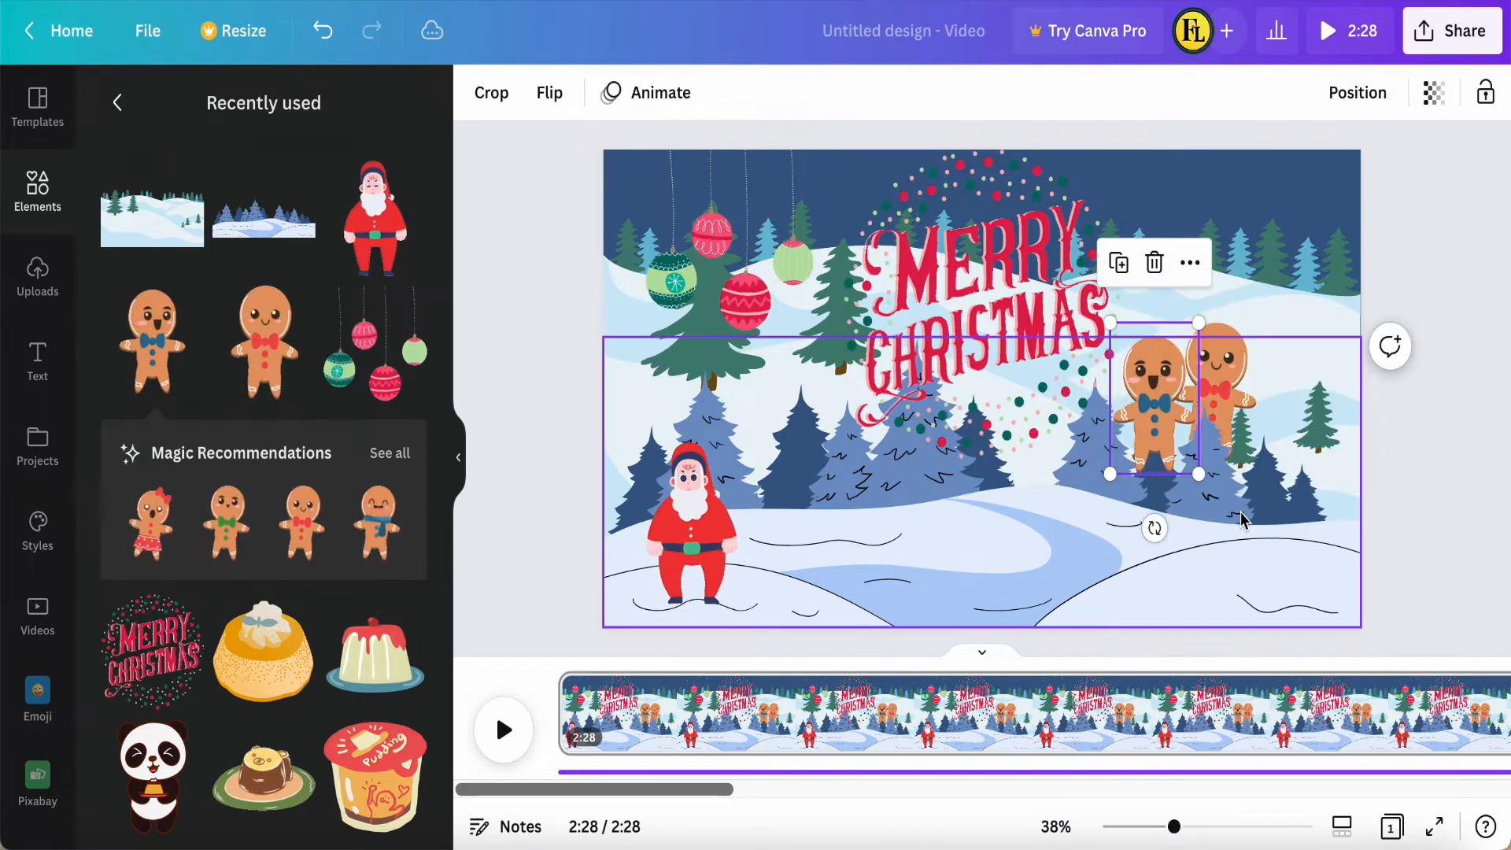
{"action": "right_click", "coordinate": [1141, 329]}
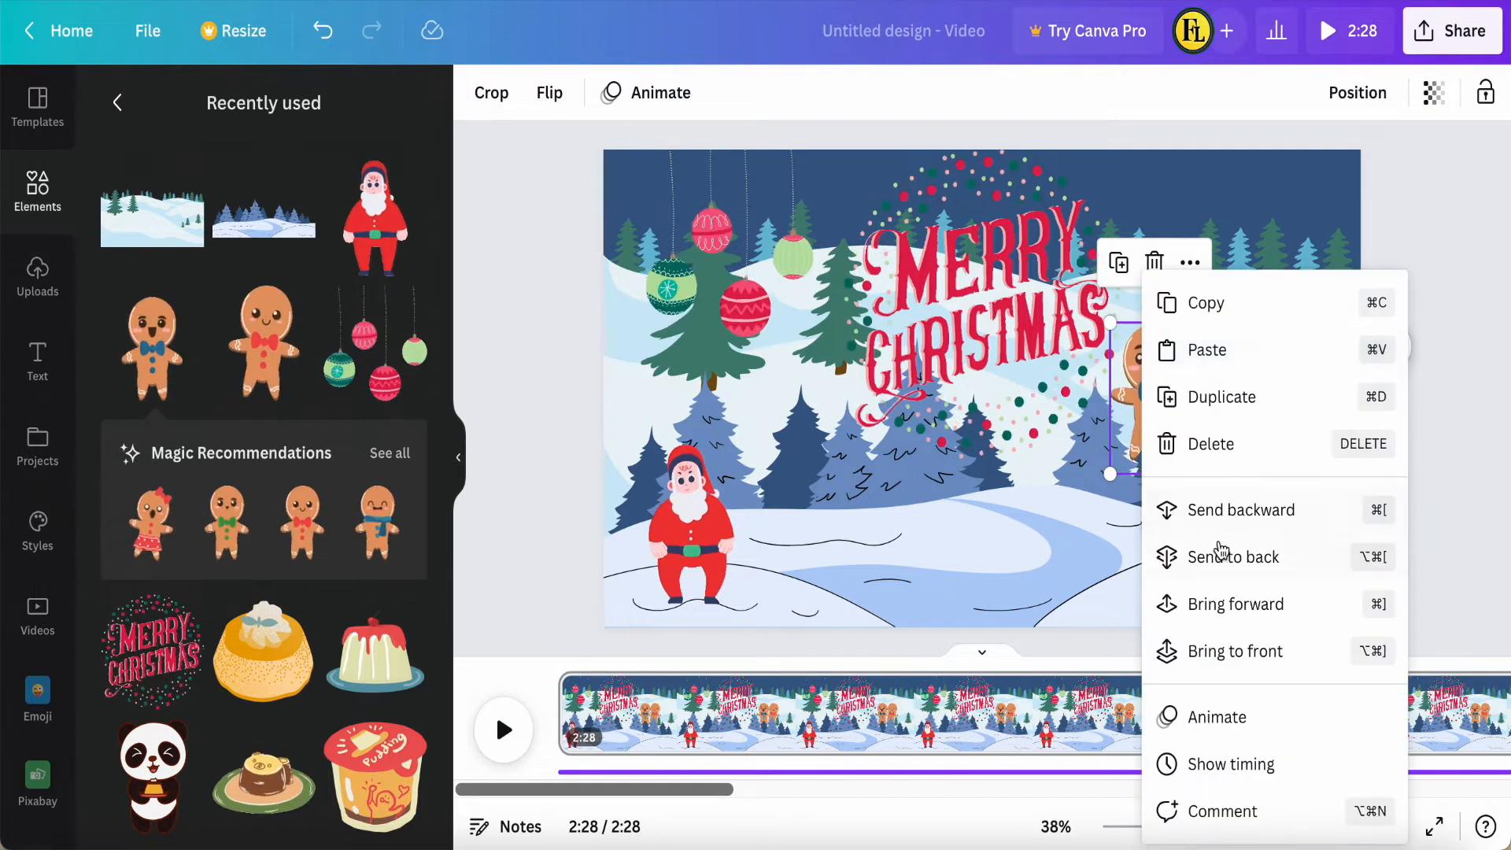
{"action": "left_click", "coordinate": [1222, 518]}
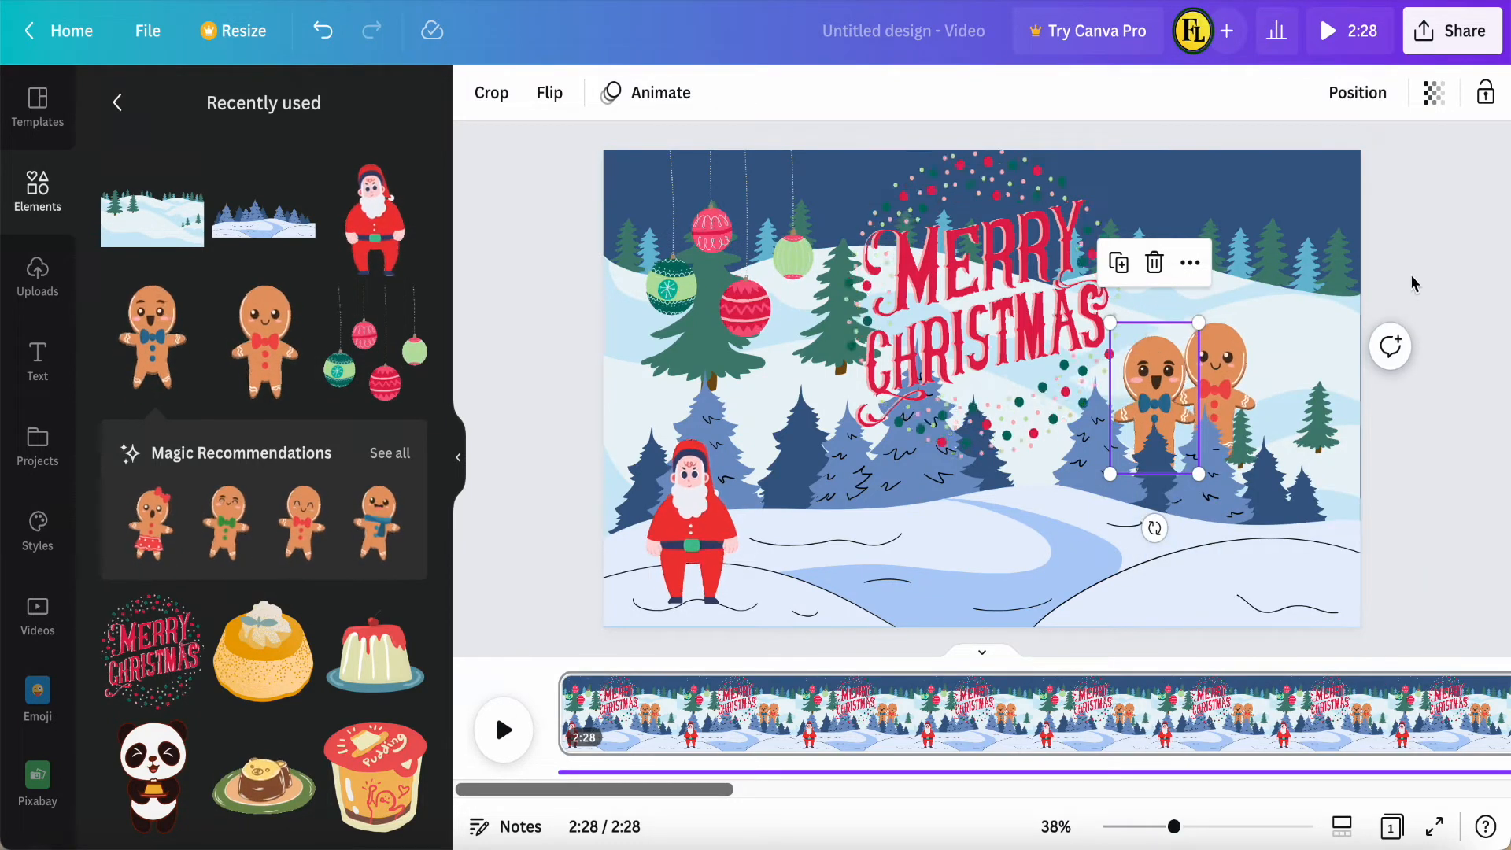
{"action": "left_click", "coordinate": [871, 500]}
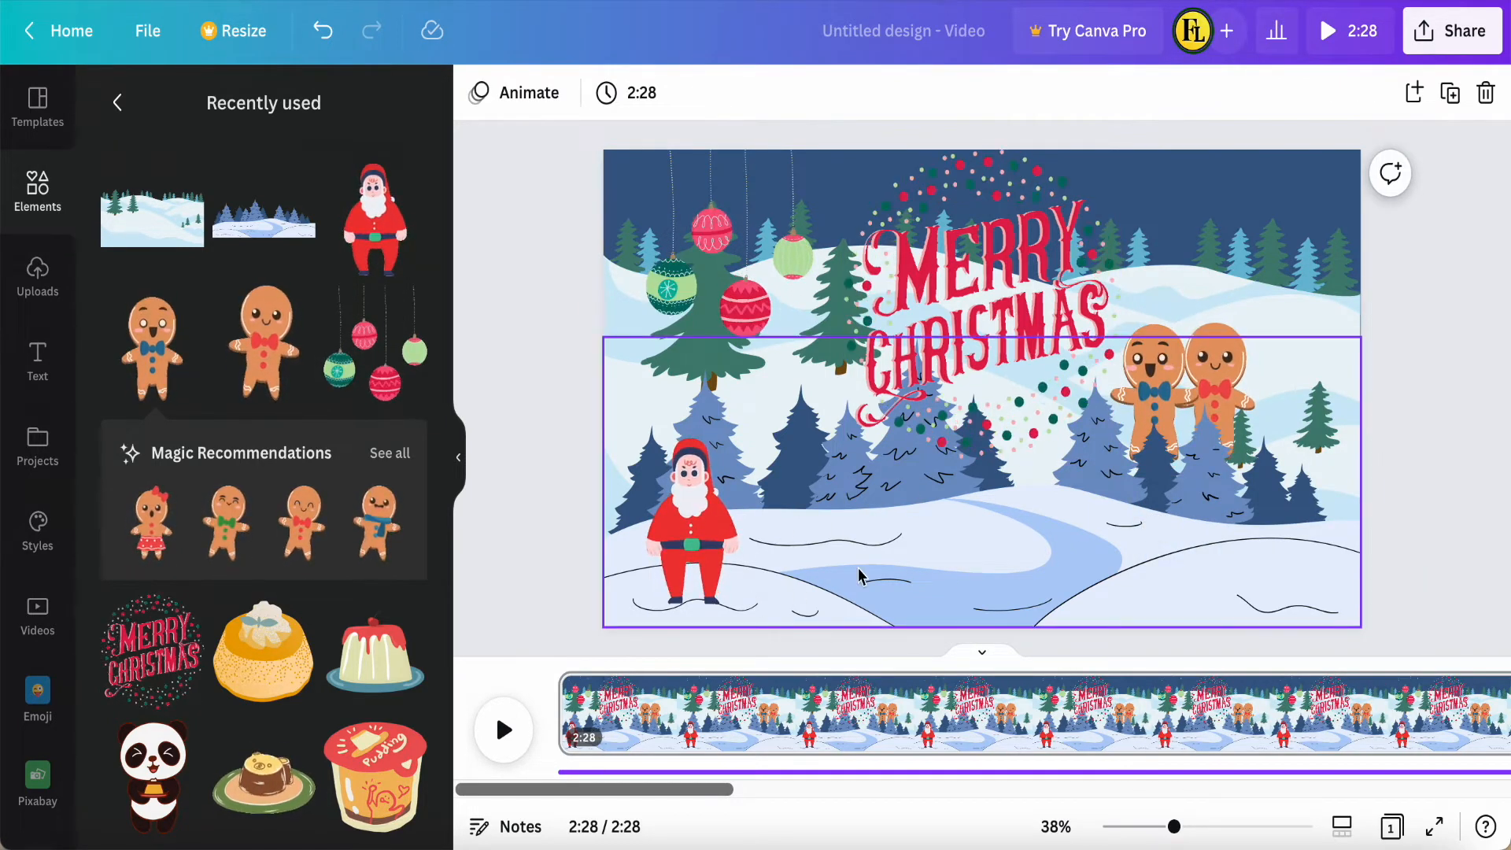
Step: Preview the opening music to find the cut point and split the page at 5.4 s
{"action": "left_click", "coordinate": [503, 733]}
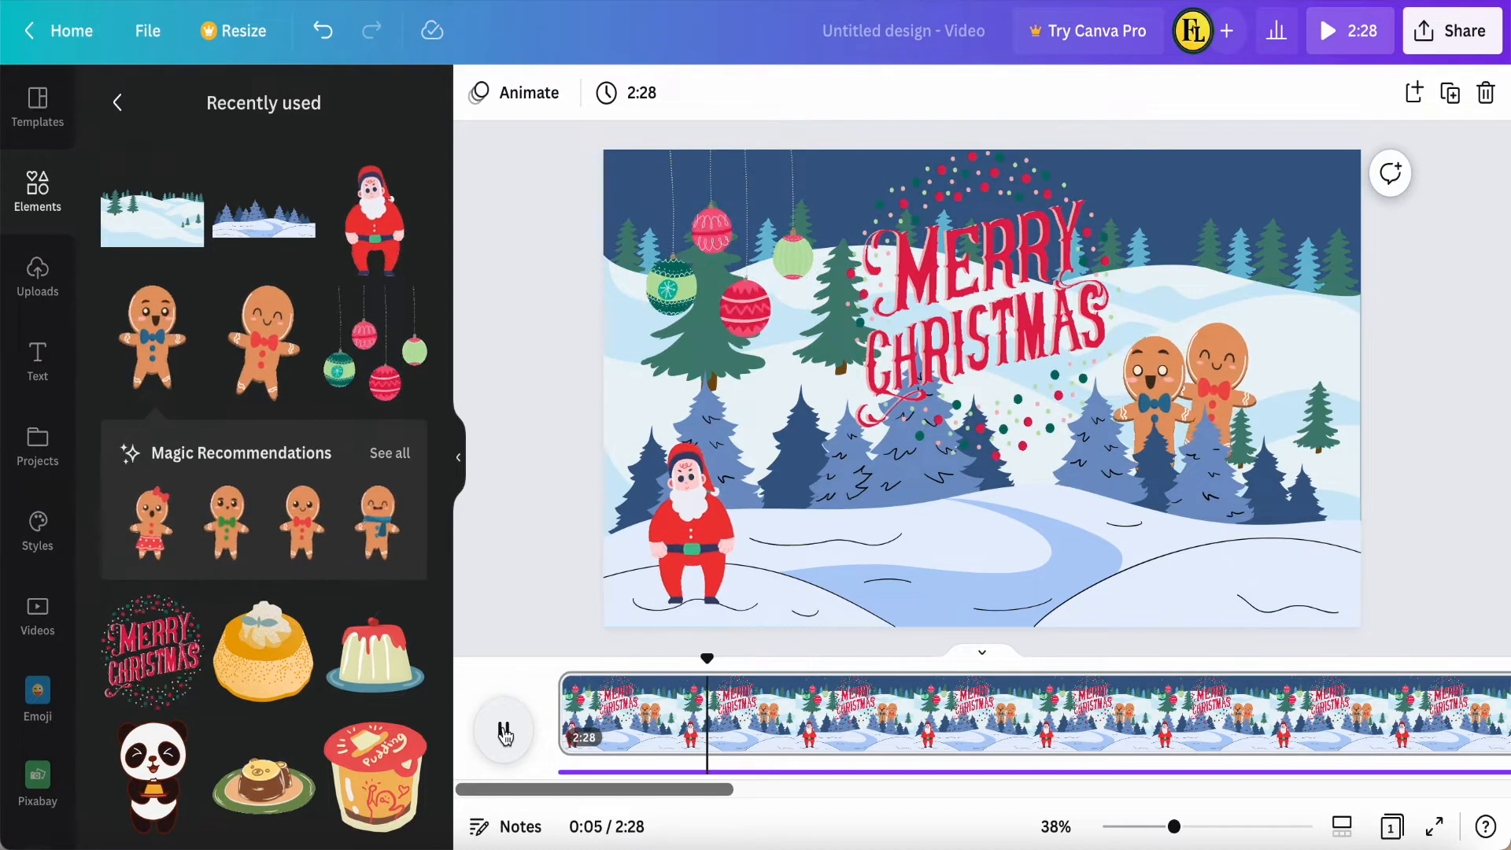
{"action": "left_click", "coordinate": [504, 734]}
{"action": "left_click", "coordinate": [704, 720]}
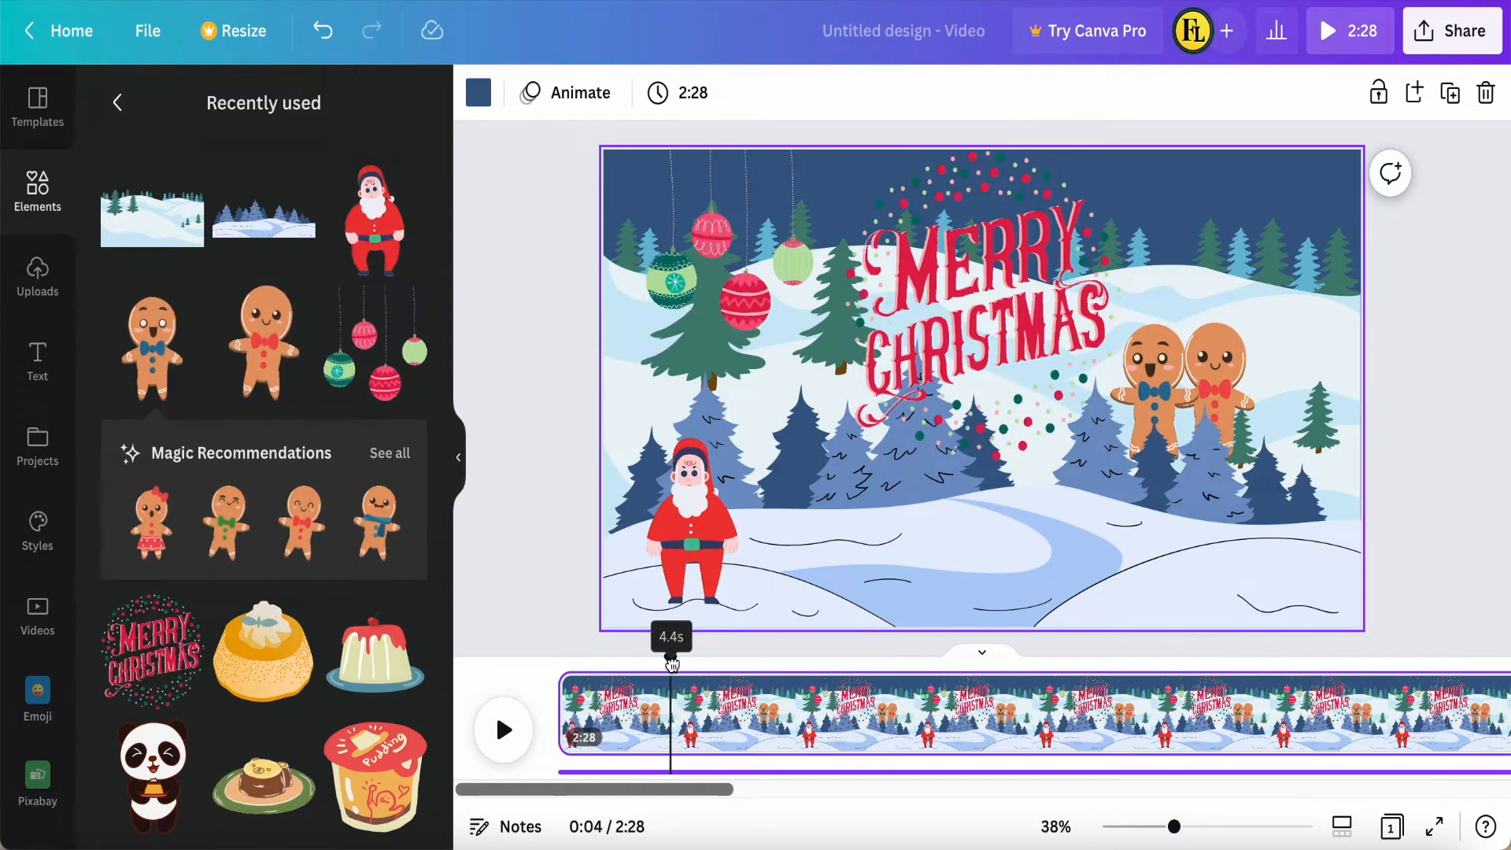
{"action": "left_click", "coordinate": [504, 733]}
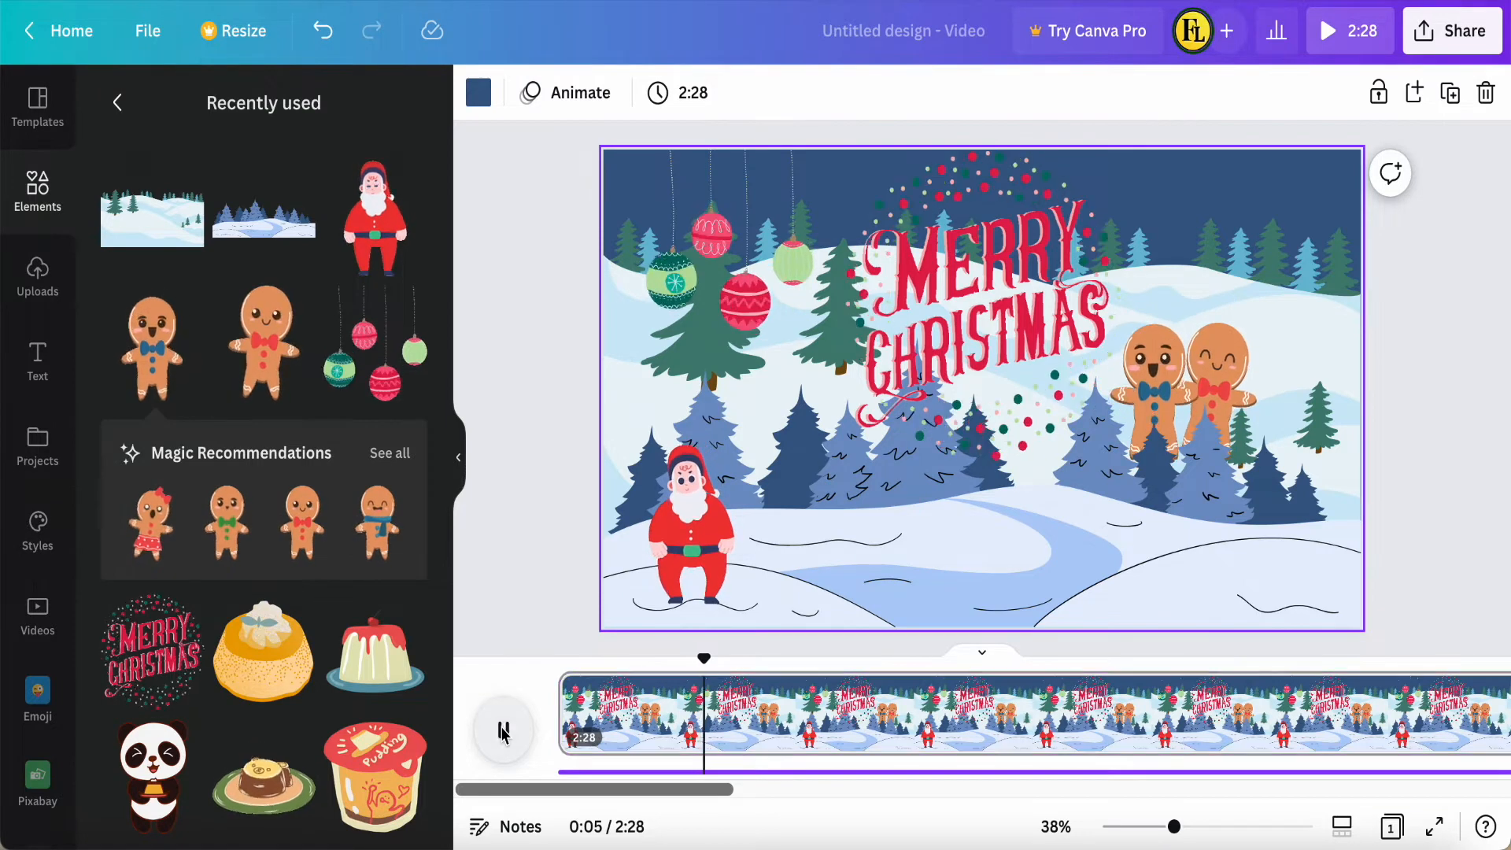
{"action": "left_click_drag", "start_coordinate": [710, 658], "coordinate": [687, 661]}
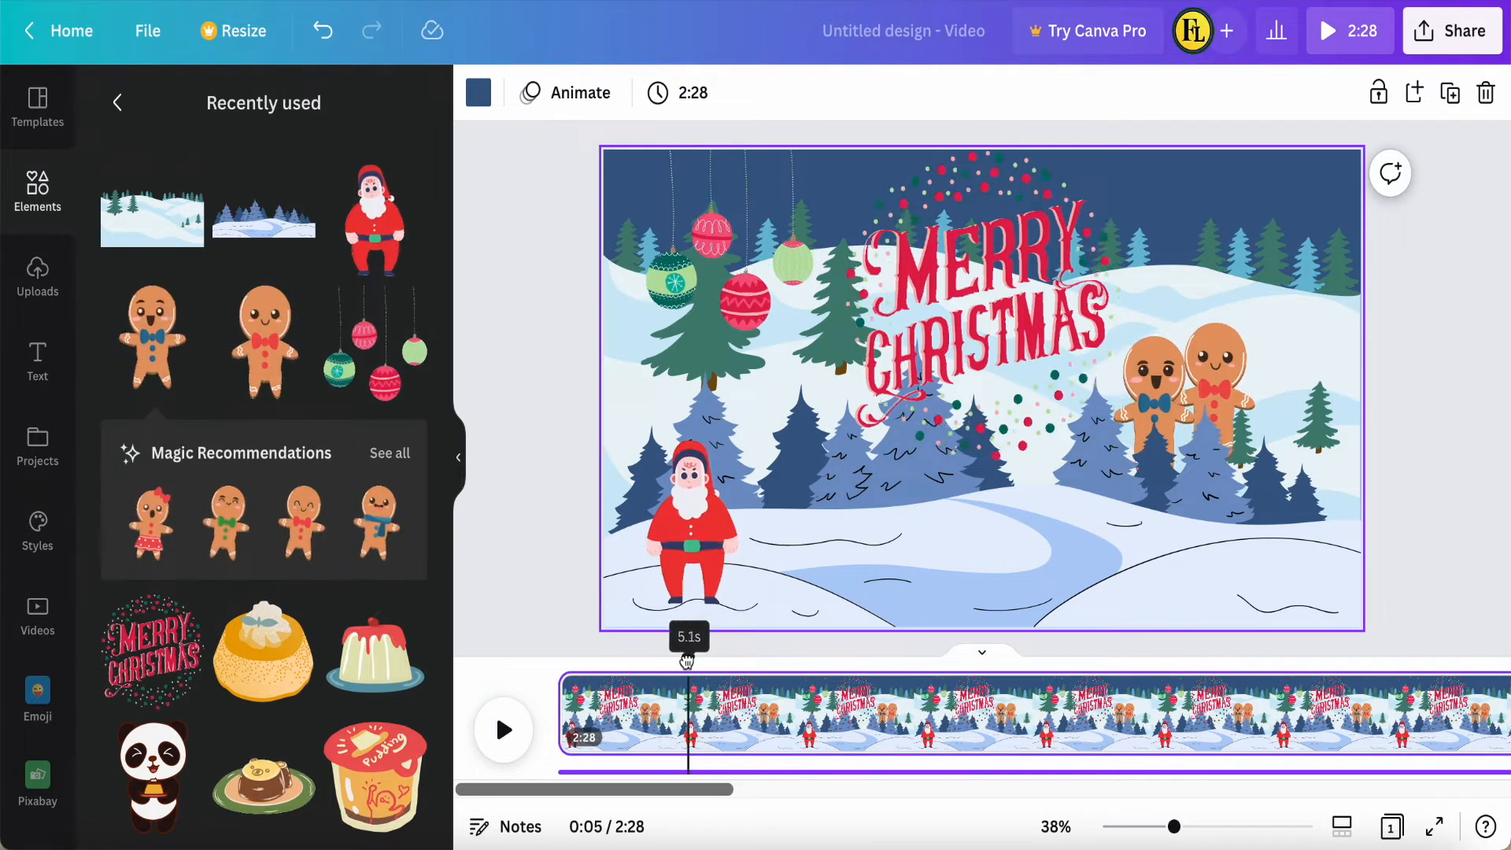
{"action": "left_click", "coordinate": [502, 728]}
{"action": "left_click", "coordinate": [502, 727]}
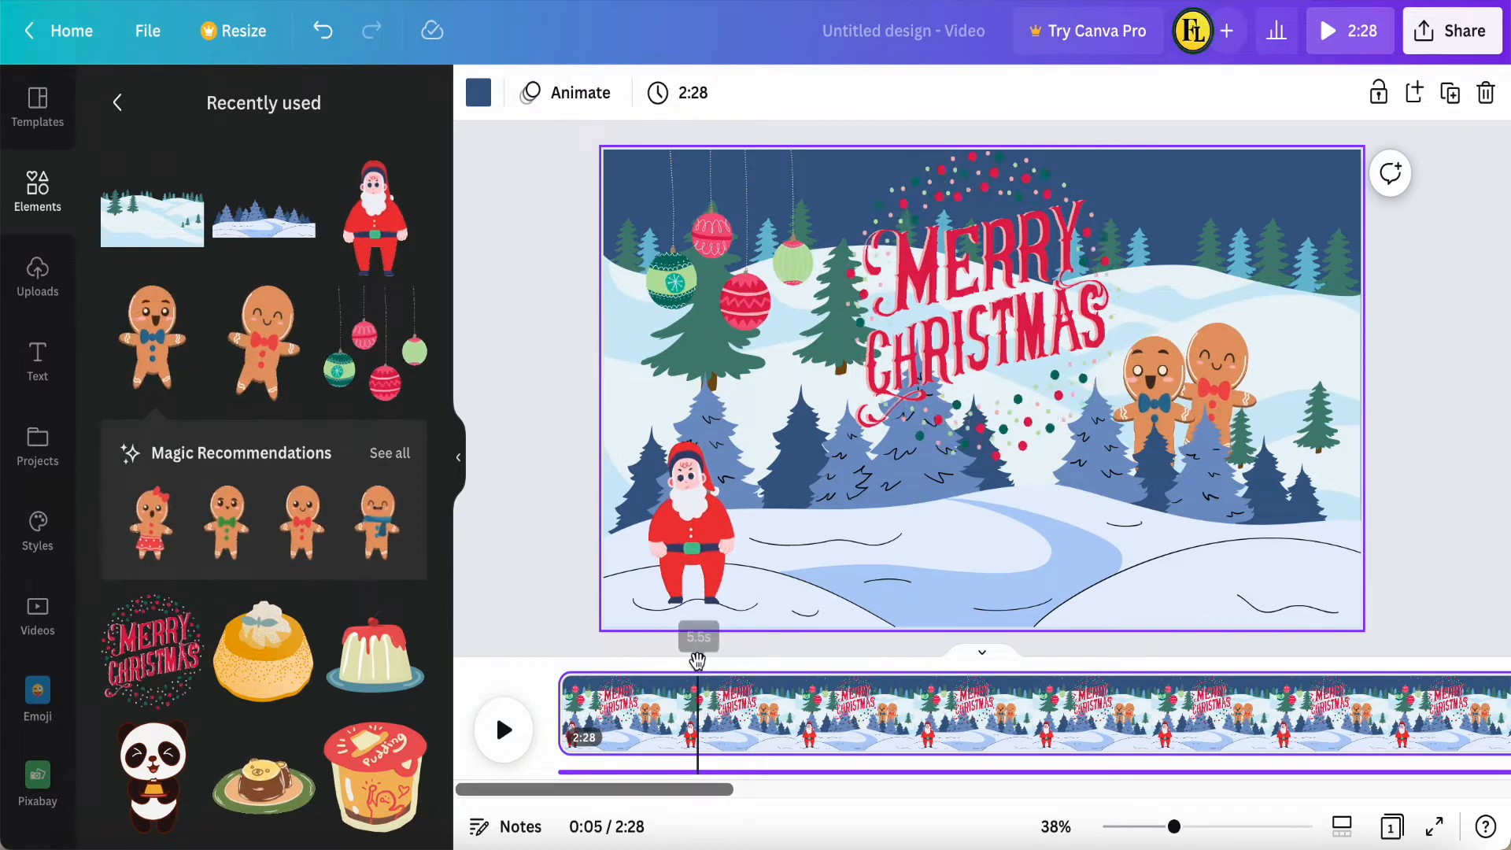
{"action": "left_click_drag", "start_coordinate": [700, 663], "coordinate": [659, 661]}
{"action": "left_click", "coordinate": [503, 731]}
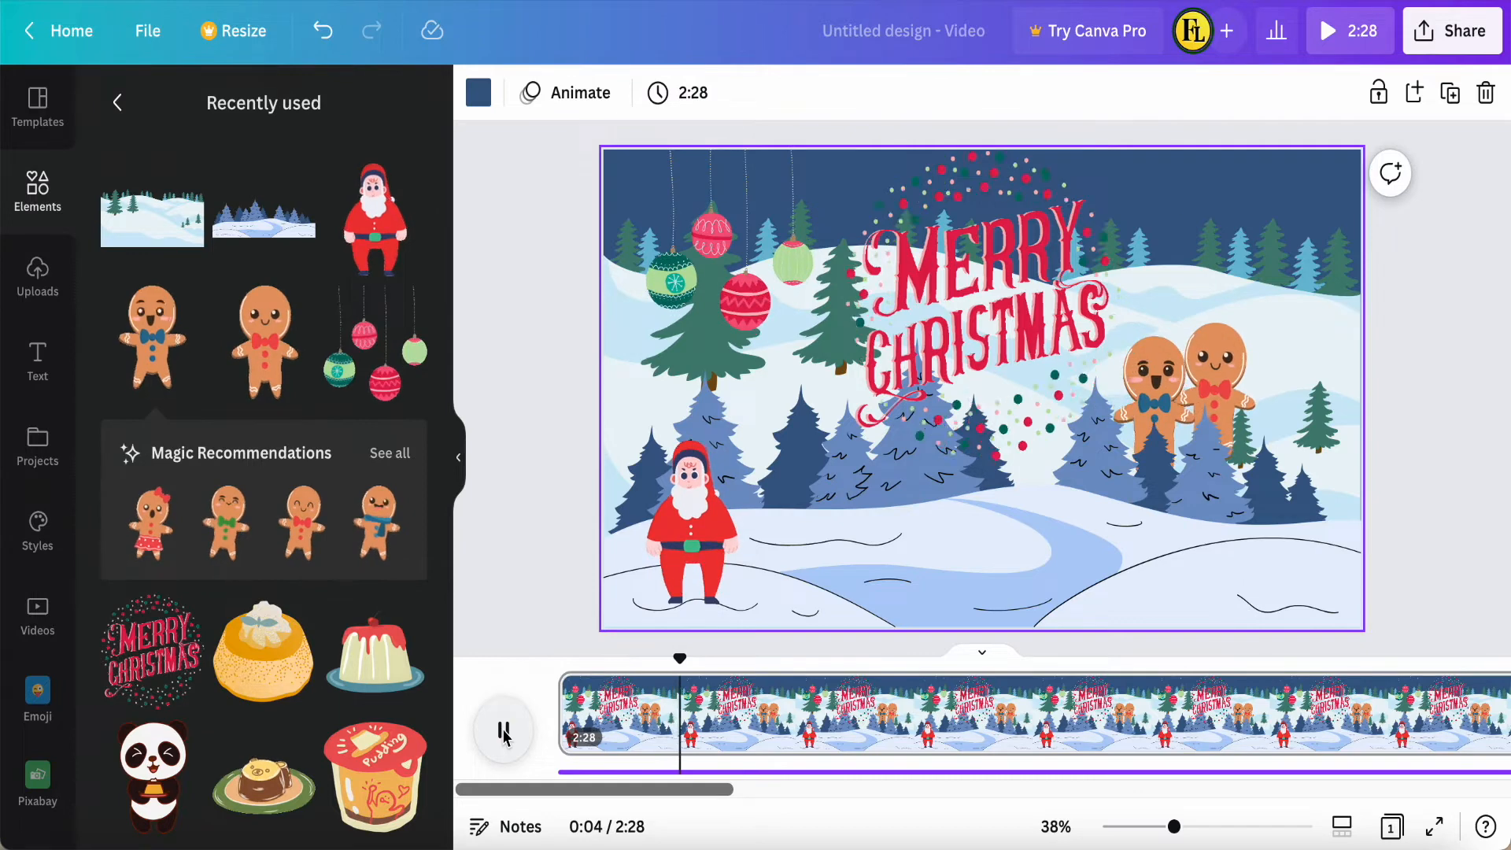
{"action": "left_click", "coordinate": [504, 732]}
{"action": "key", "text": "s"}
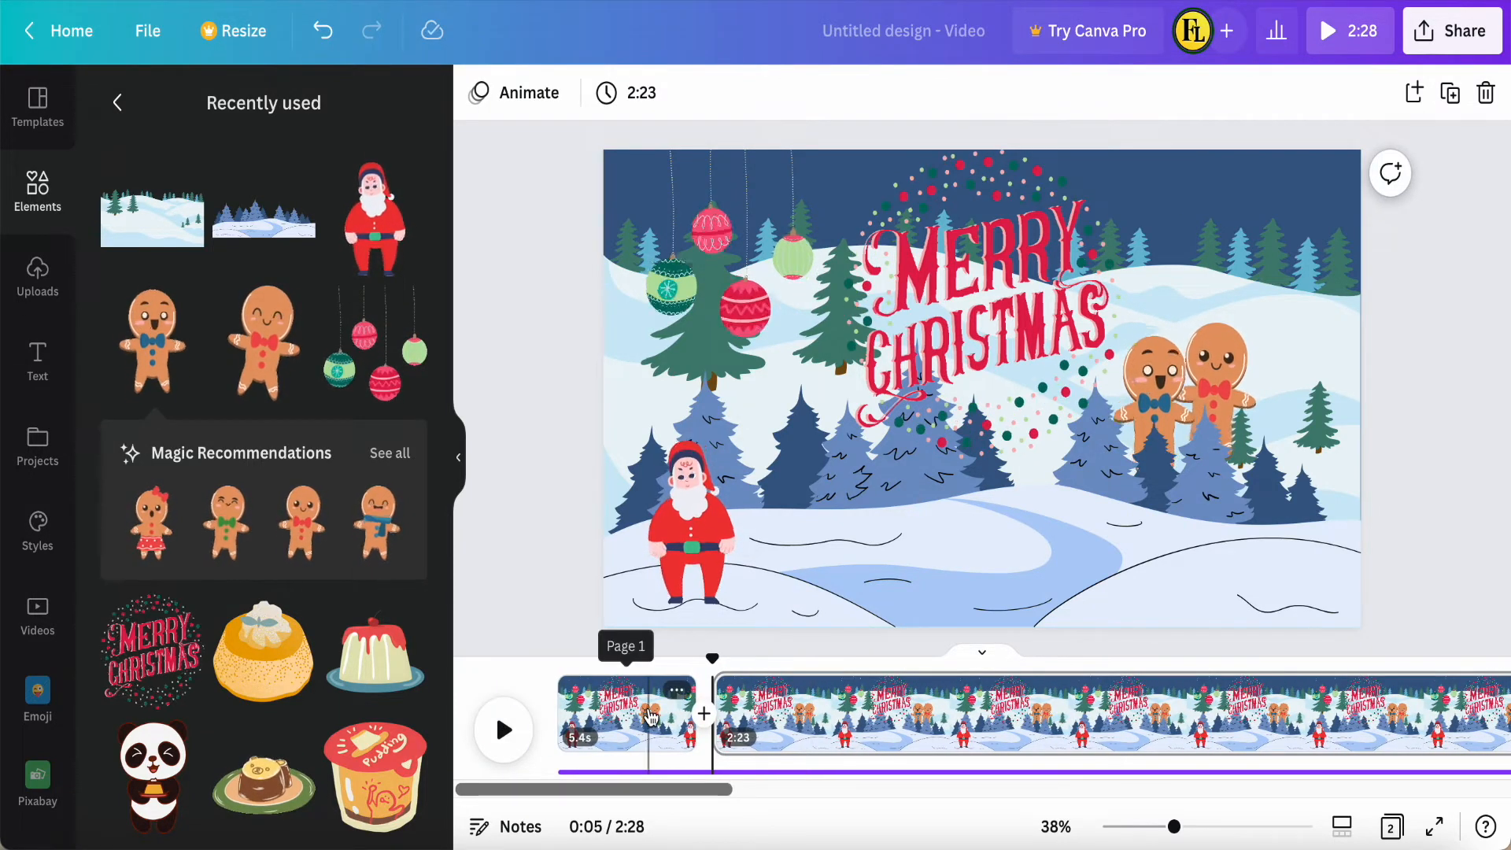
Step: Play on to the end of the first lyric line and split the second page there, leaving a 2.9 s page
{"action": "left_click", "coordinate": [502, 733]}
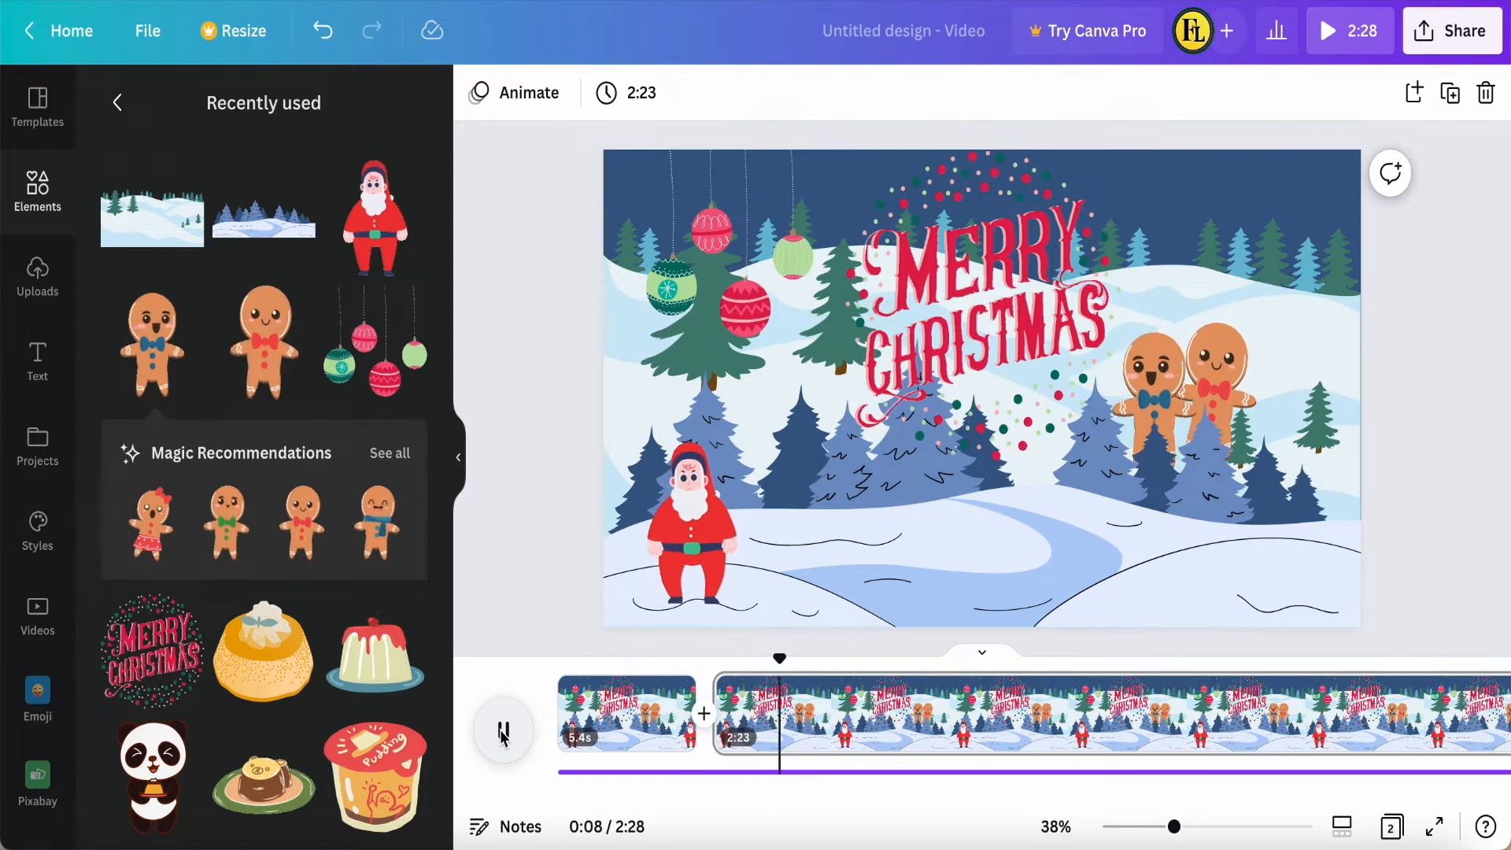
{"action": "left_click", "coordinate": [502, 733]}
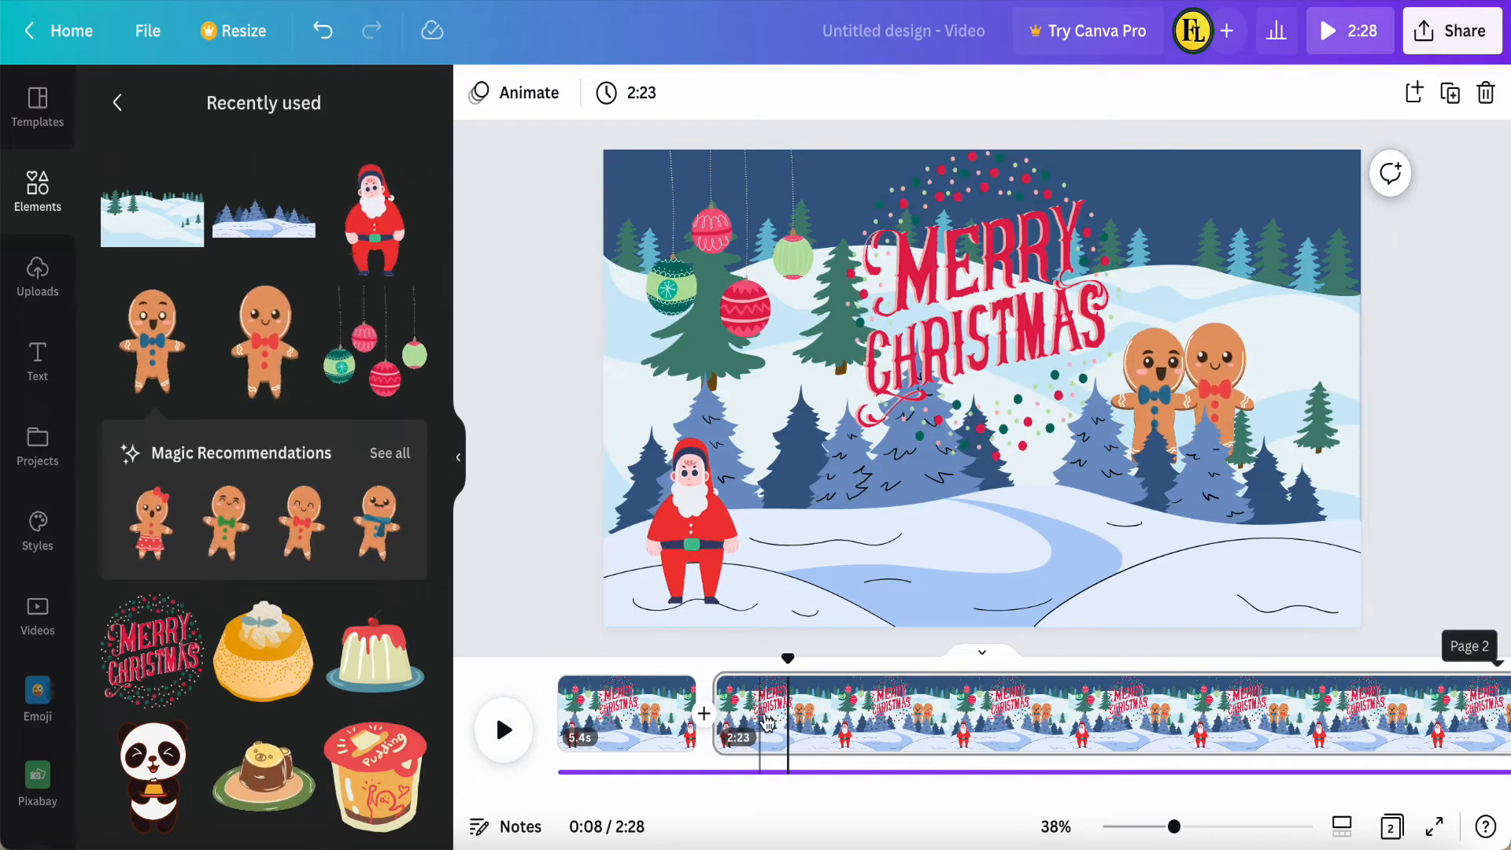
{"action": "left_click", "coordinate": [790, 720]}
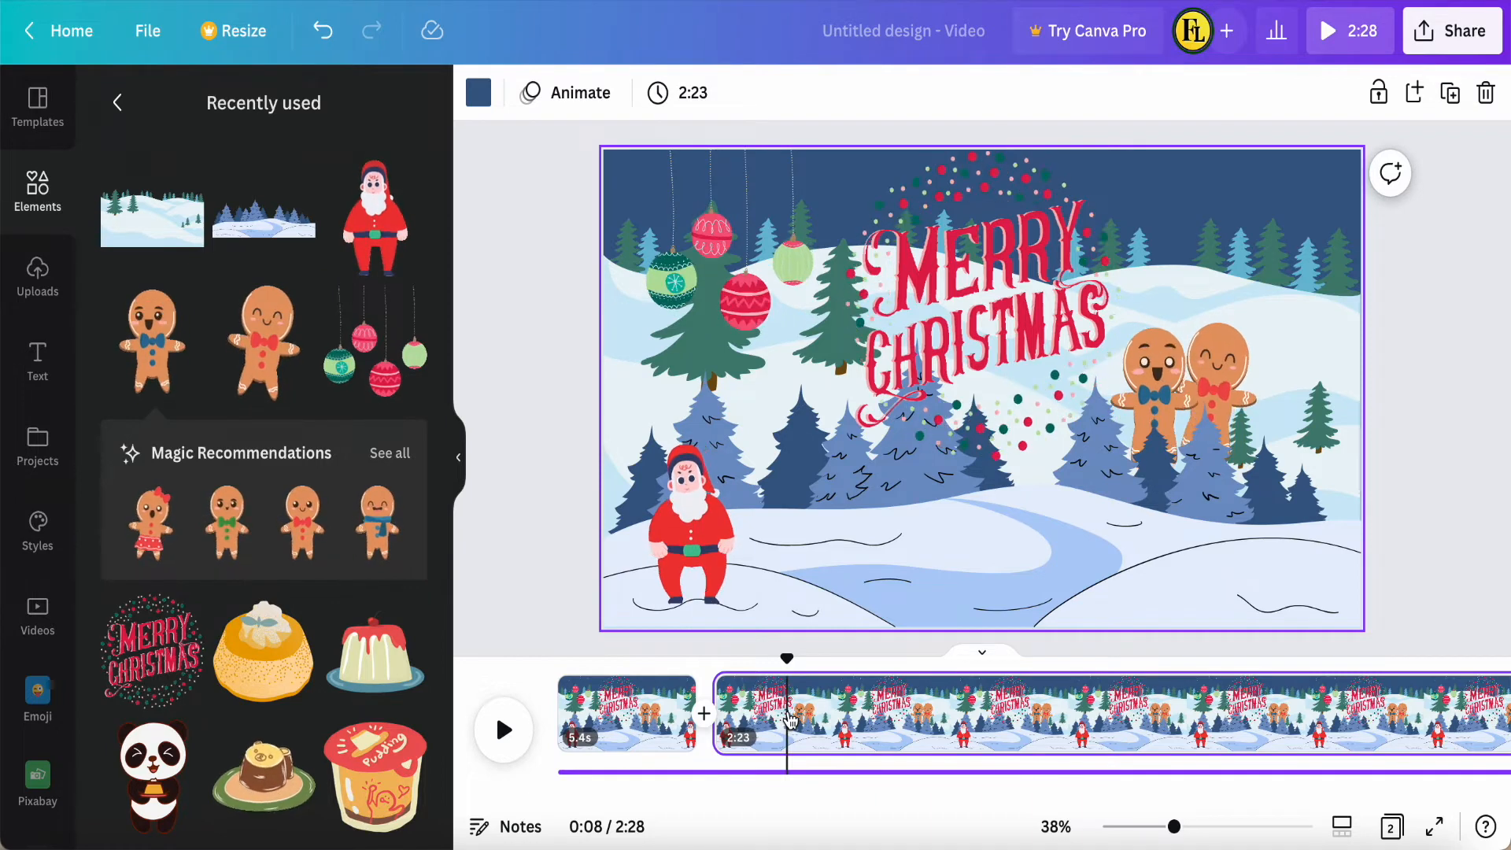
{"action": "right_click", "coordinate": [789, 721]}
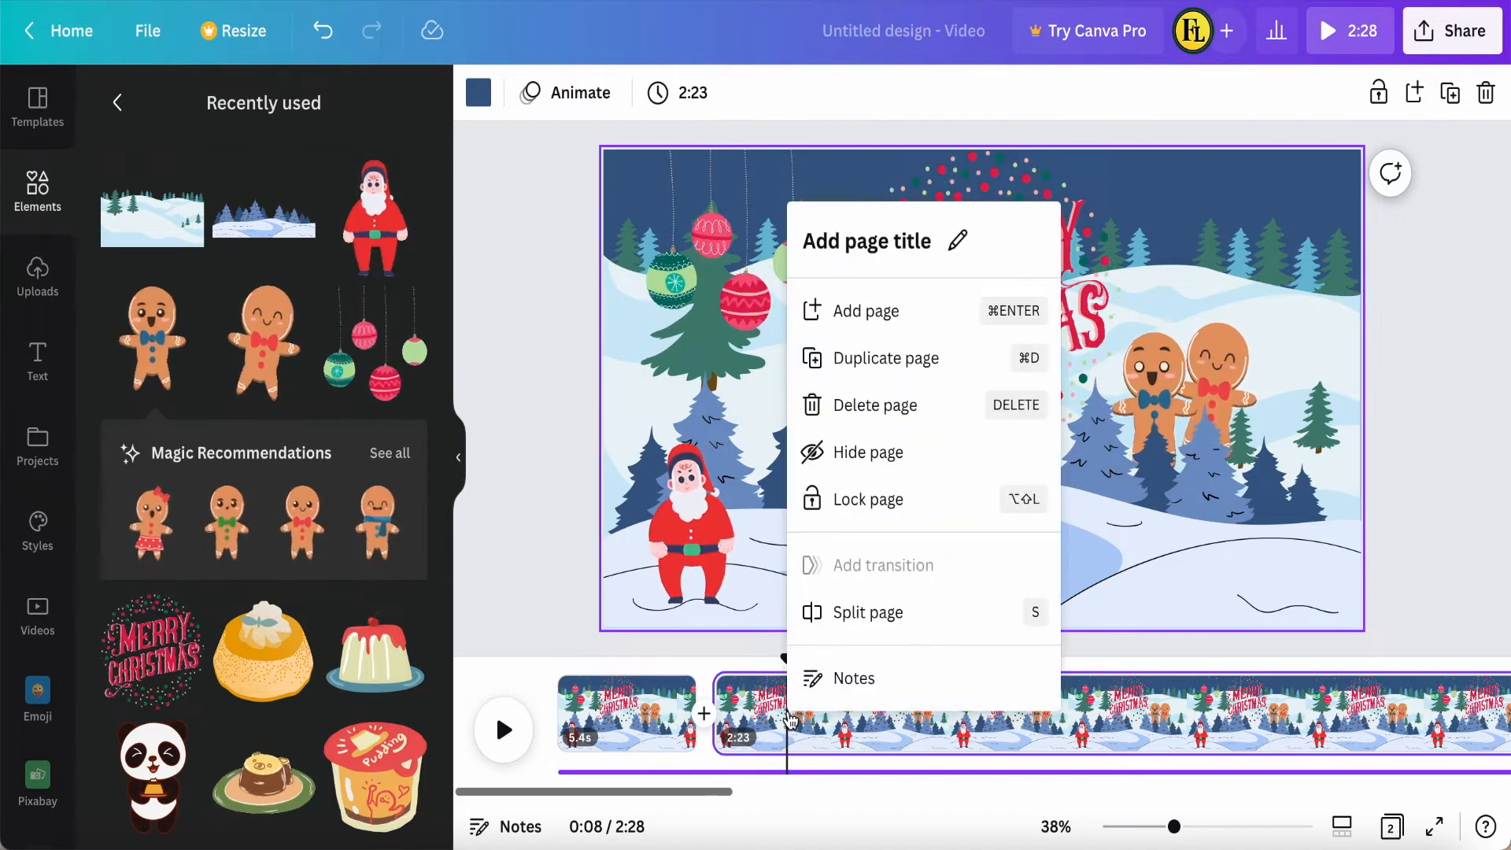
{"action": "left_click", "coordinate": [857, 627]}
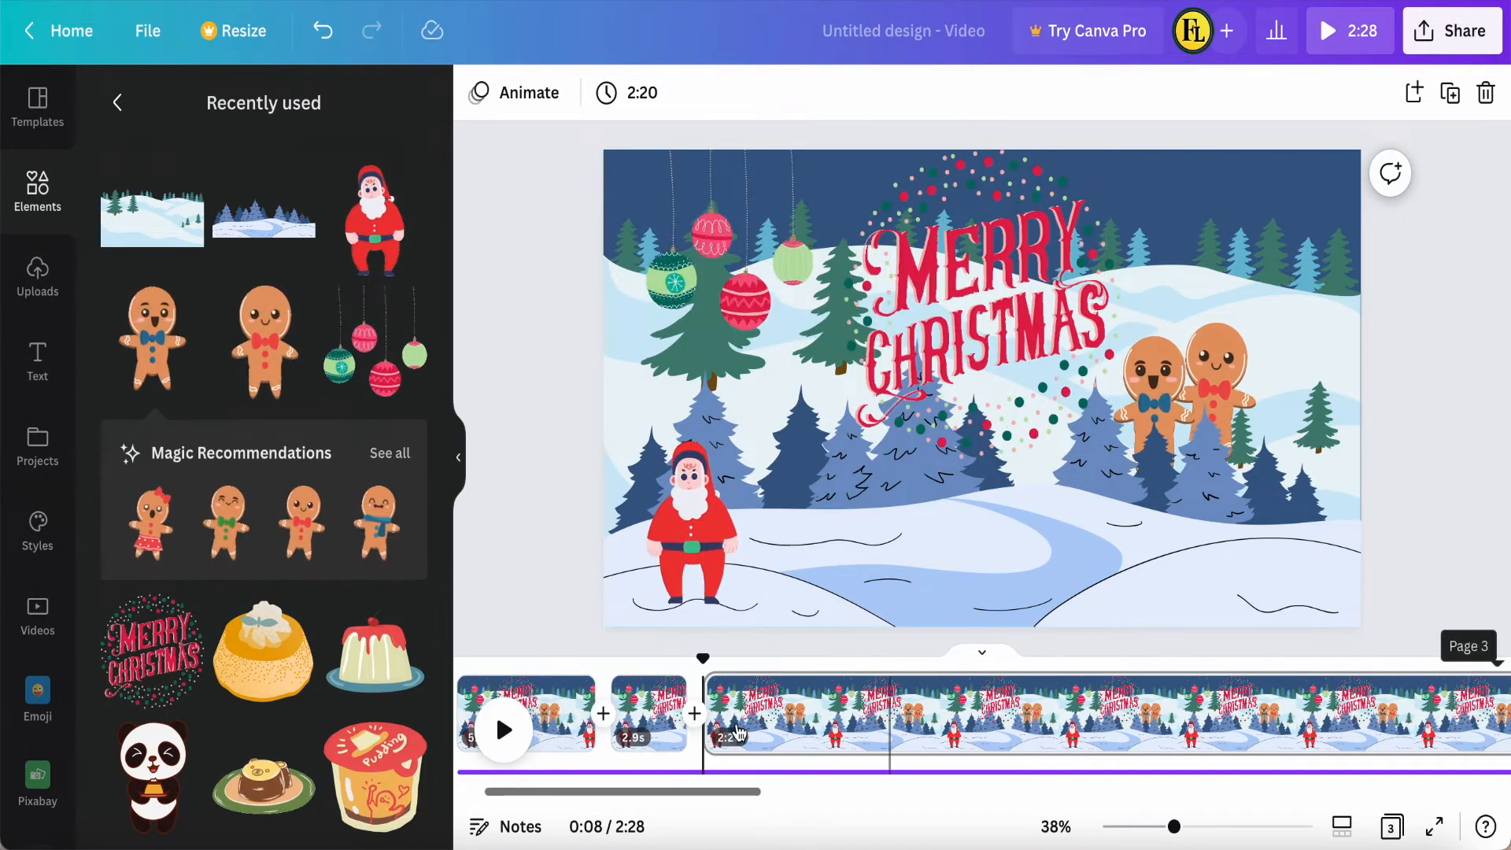
Step: Add a subheading text box in red to the lower middle of the 2.9 s page
{"action": "left_click", "coordinate": [645, 721]}
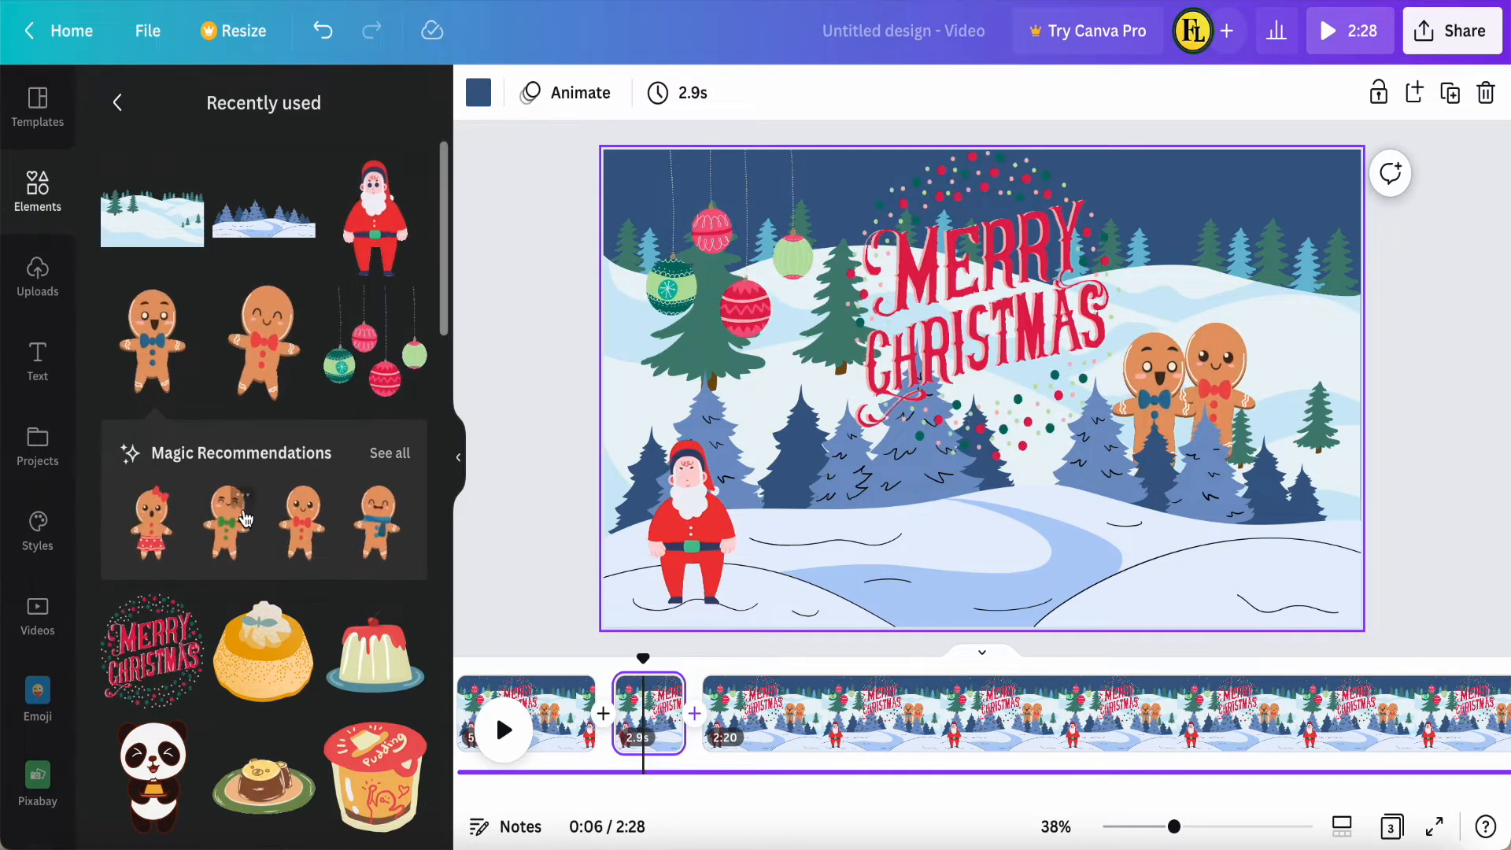
{"action": "left_click", "coordinate": [38, 361]}
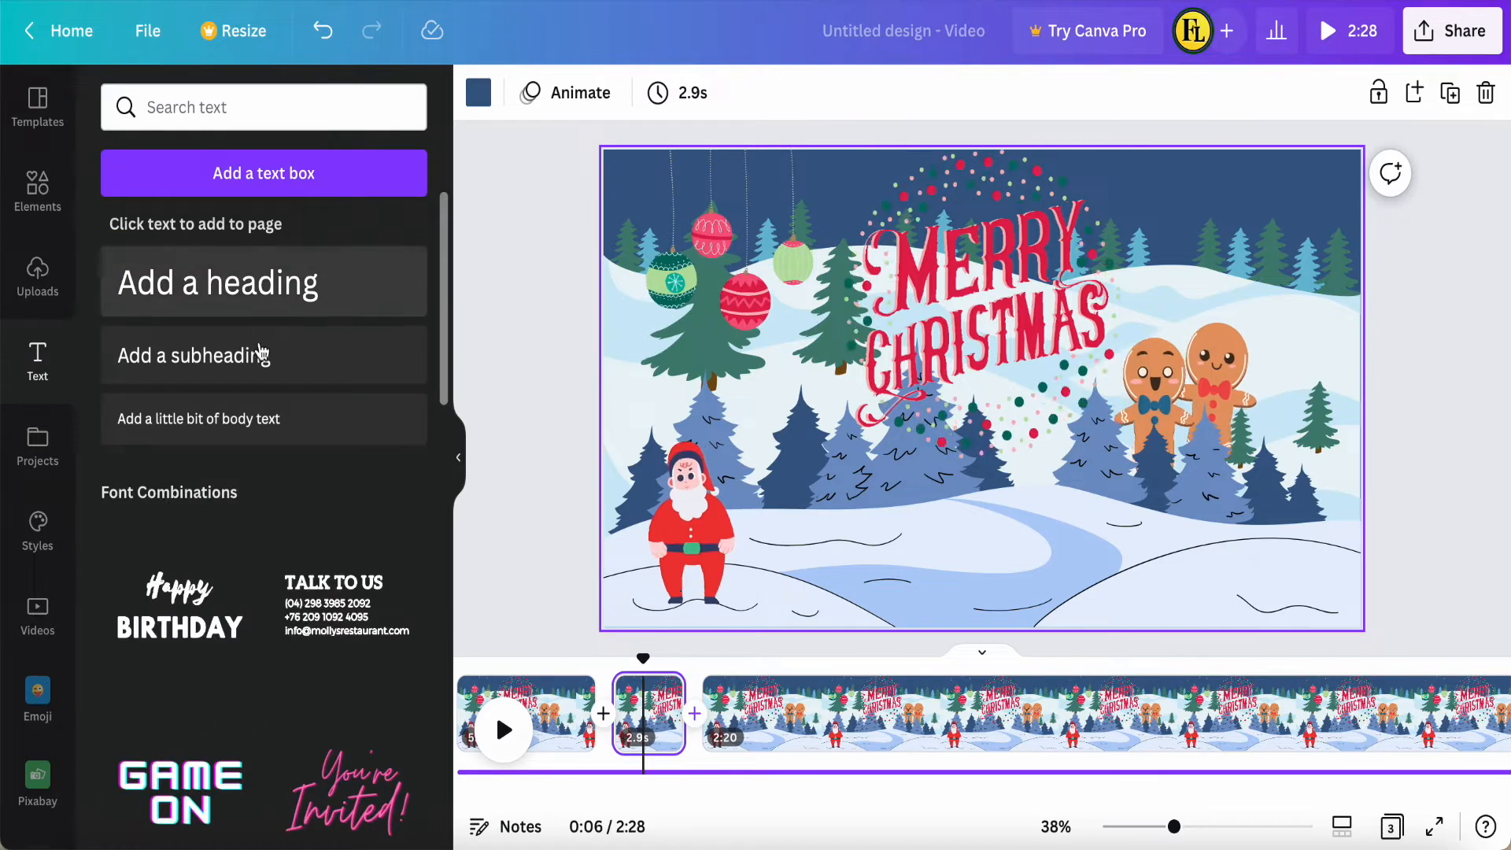
{"action": "left_click", "coordinate": [350, 356]}
{"action": "left_click_drag", "start_coordinate": [997, 583], "coordinate": [1000, 632]}
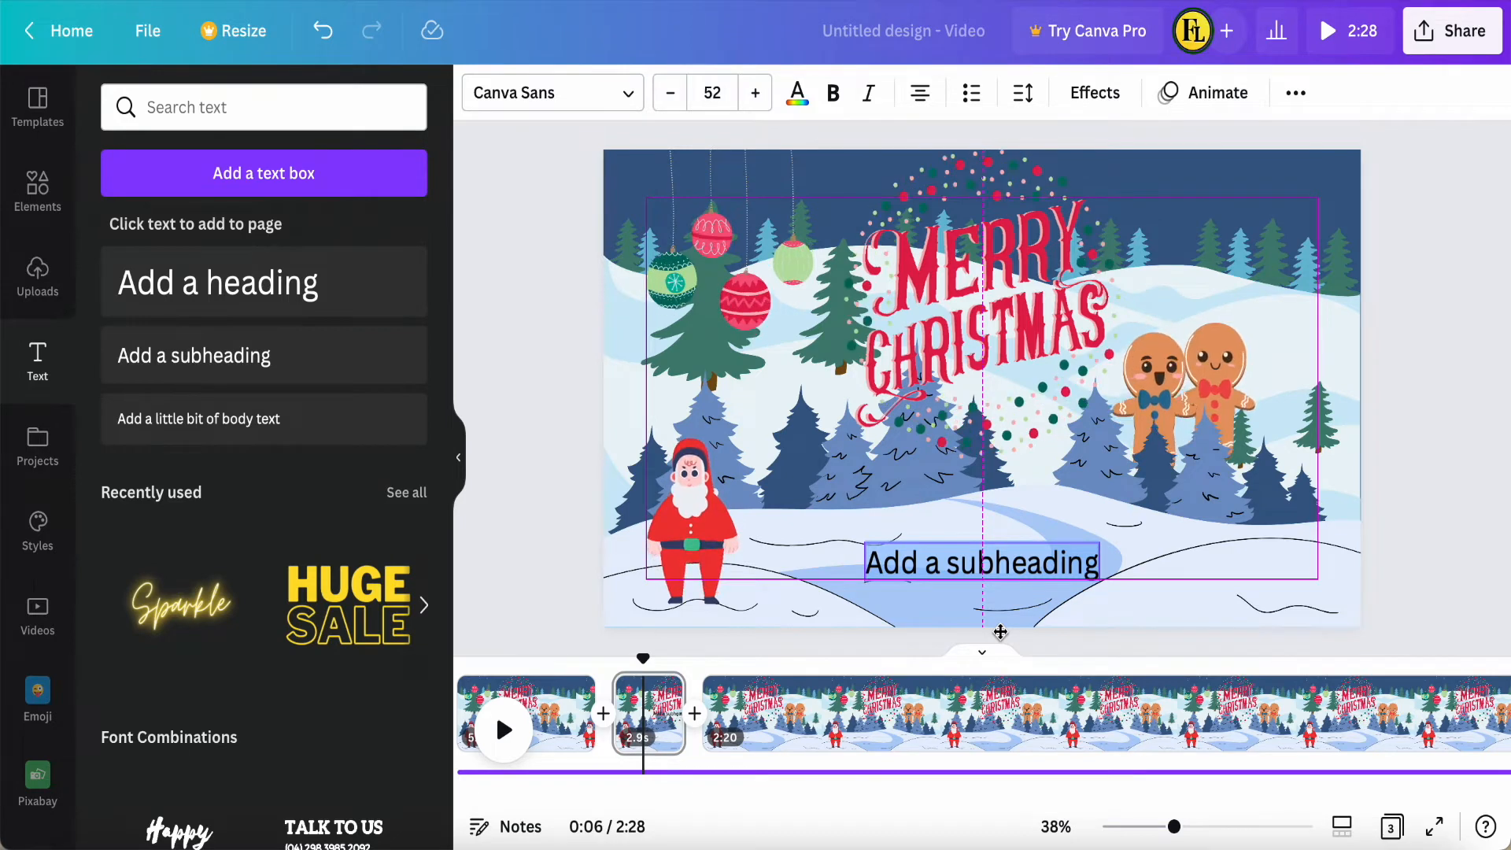
{"action": "left_click", "coordinate": [797, 93]}
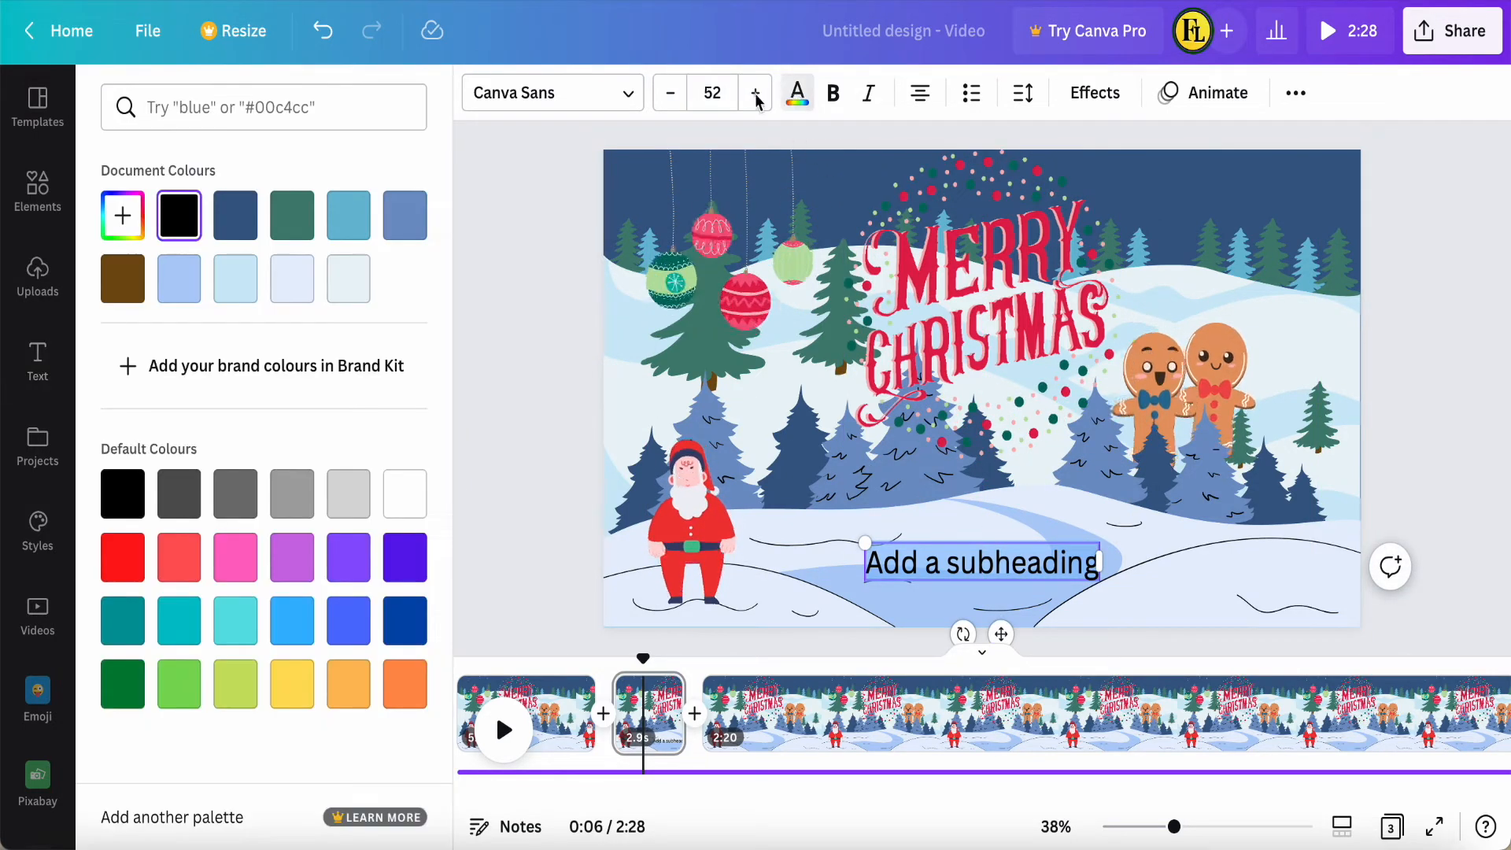
{"action": "left_click", "coordinate": [128, 565]}
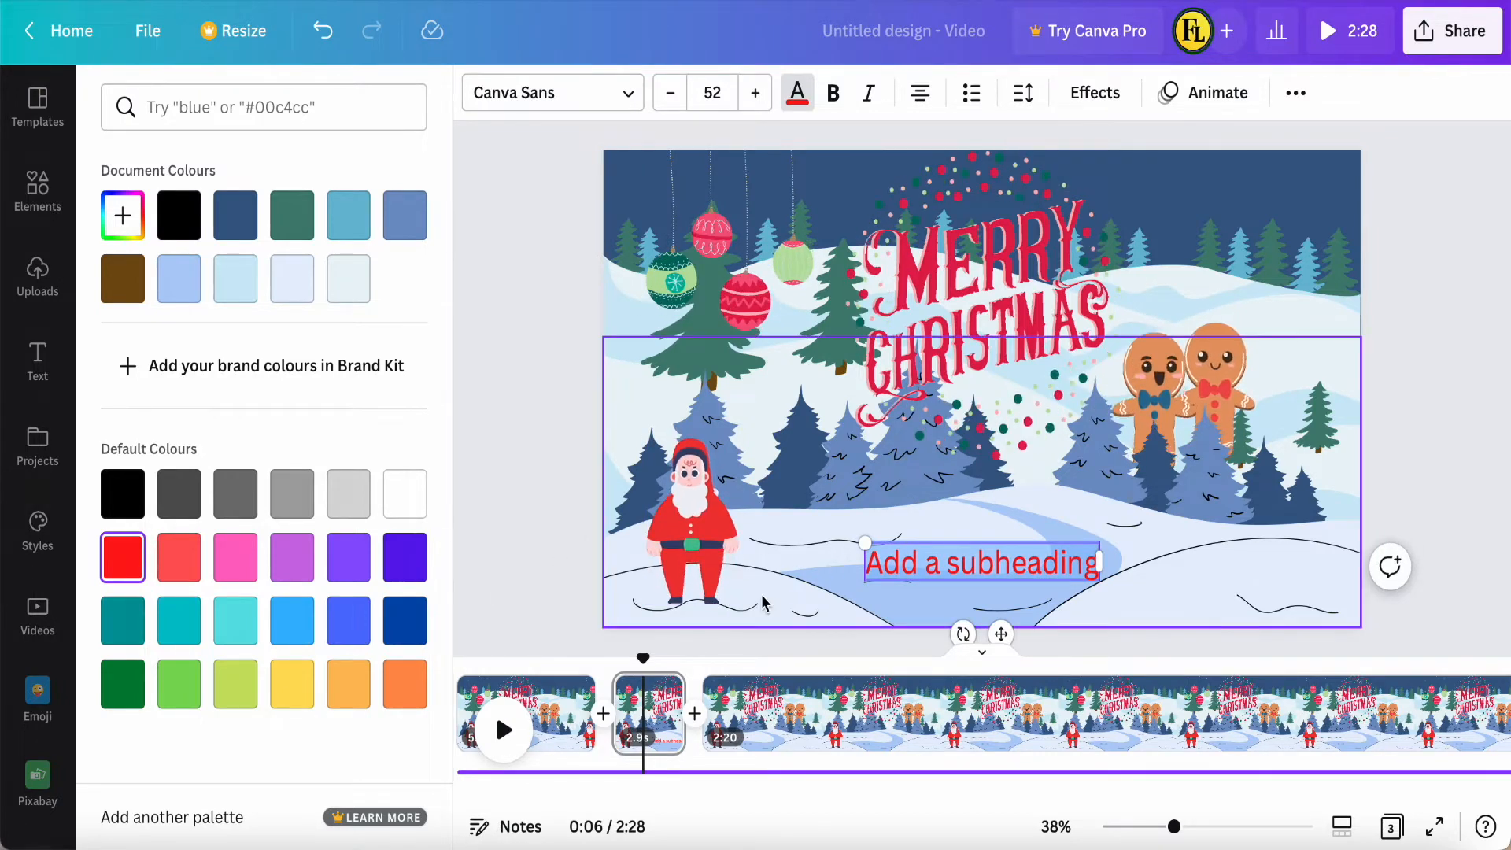
Step: Copy the first lyric line from the Lyrics note in the Notes app and replace the subheading with "We wish you a merry Christmas"
{"action": "left_click", "coordinate": [651, 846]}
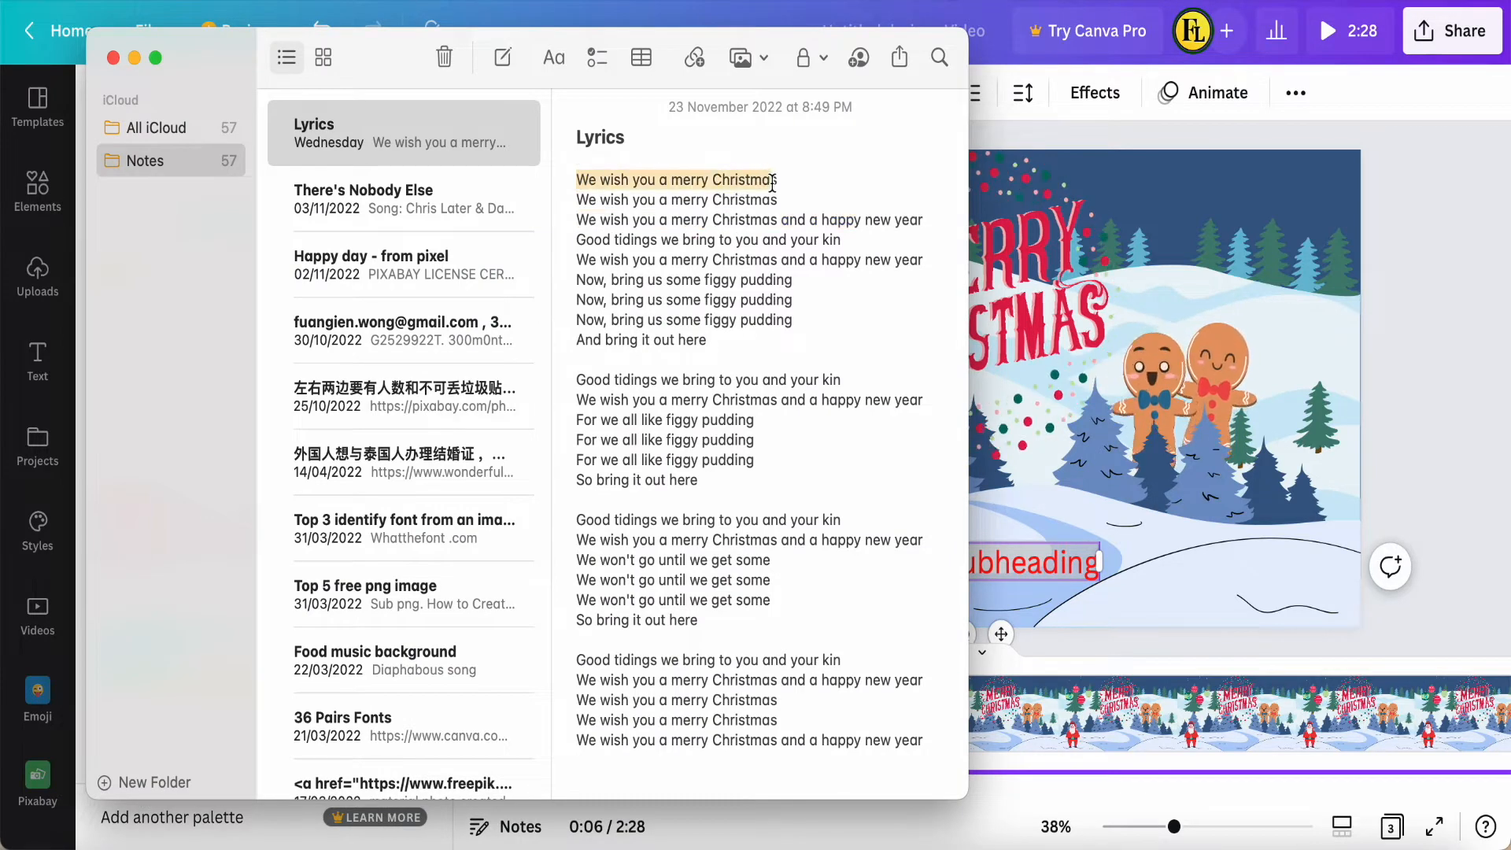
{"action": "right_click", "coordinate": [718, 181]}
{"action": "left_click", "coordinate": [791, 343]}
{"action": "left_click", "coordinate": [1040, 575]}
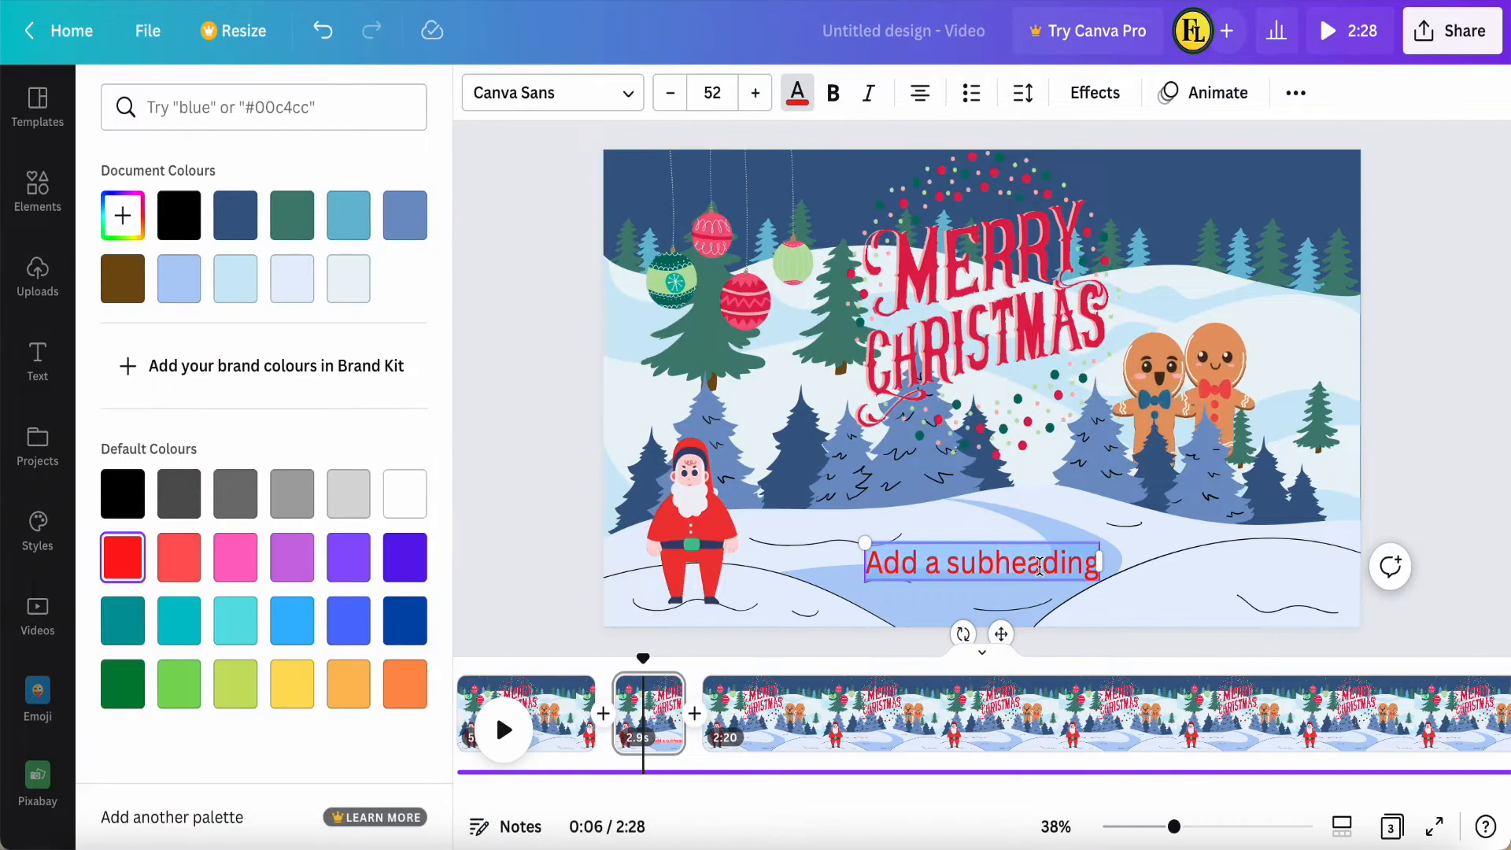
{"action": "left_click_drag", "start_coordinate": [1095, 573], "coordinate": [867, 565]}
{"action": "type", "text": "We wish you a merry Christmas"}
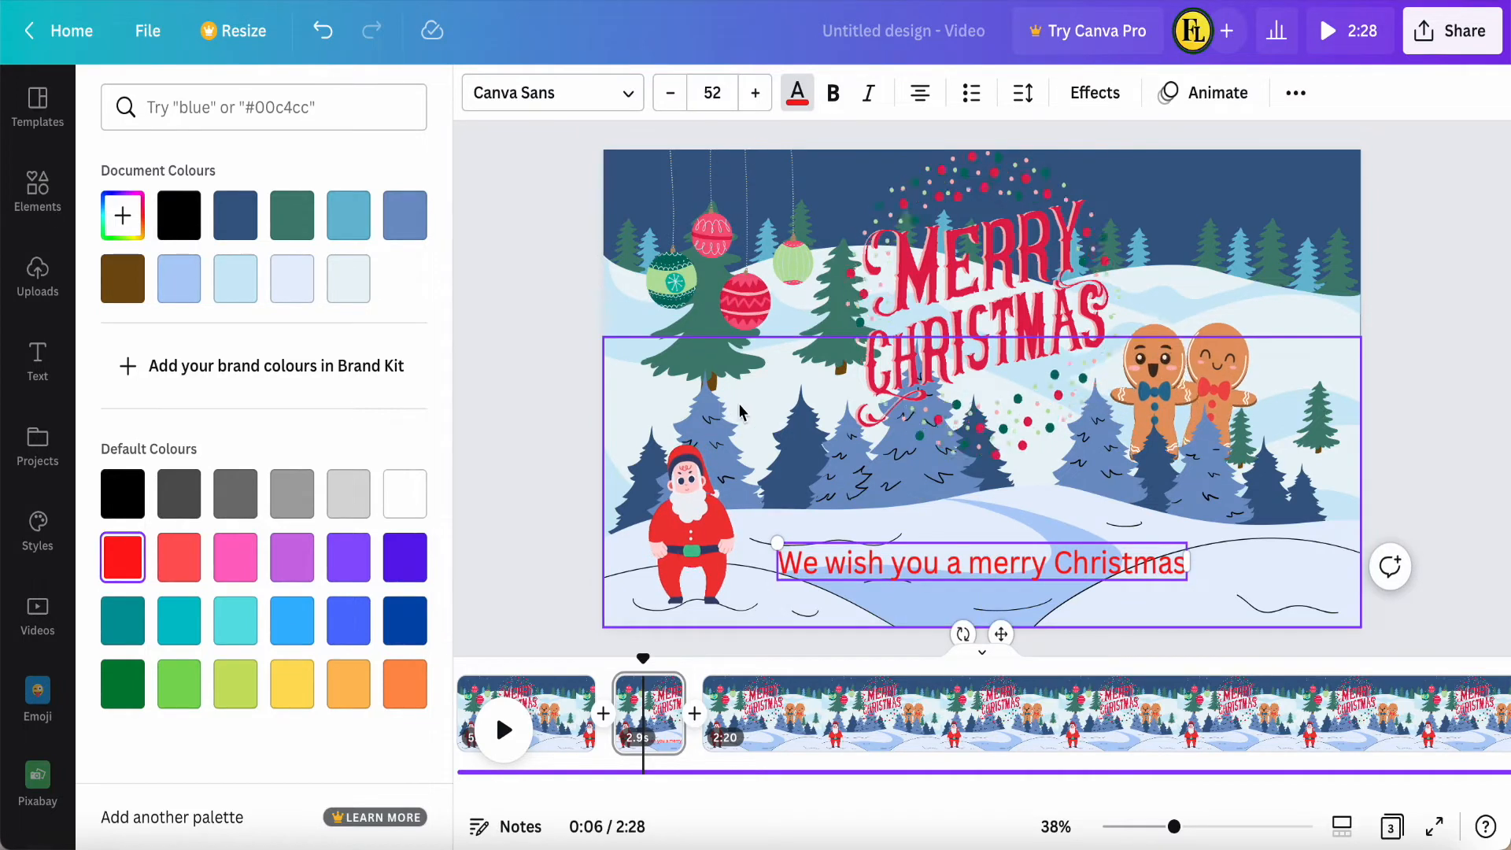
Step: Apply the Rise animation on enter to the lyric text and paste a copy of the text onto the third page
{"action": "left_click", "coordinate": [1170, 95]}
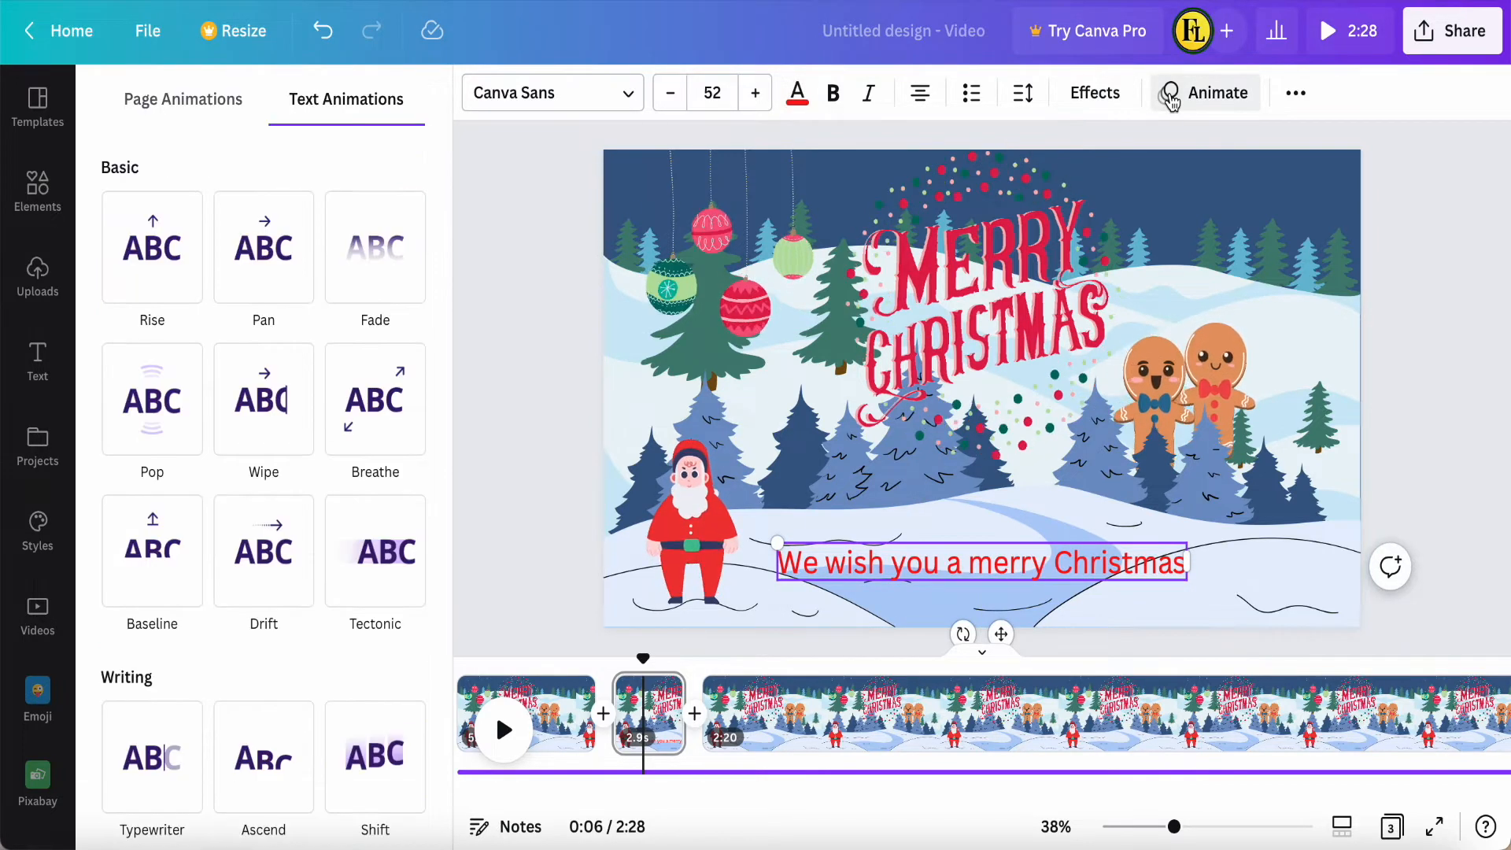
{"action": "left_click", "coordinate": [151, 250]}
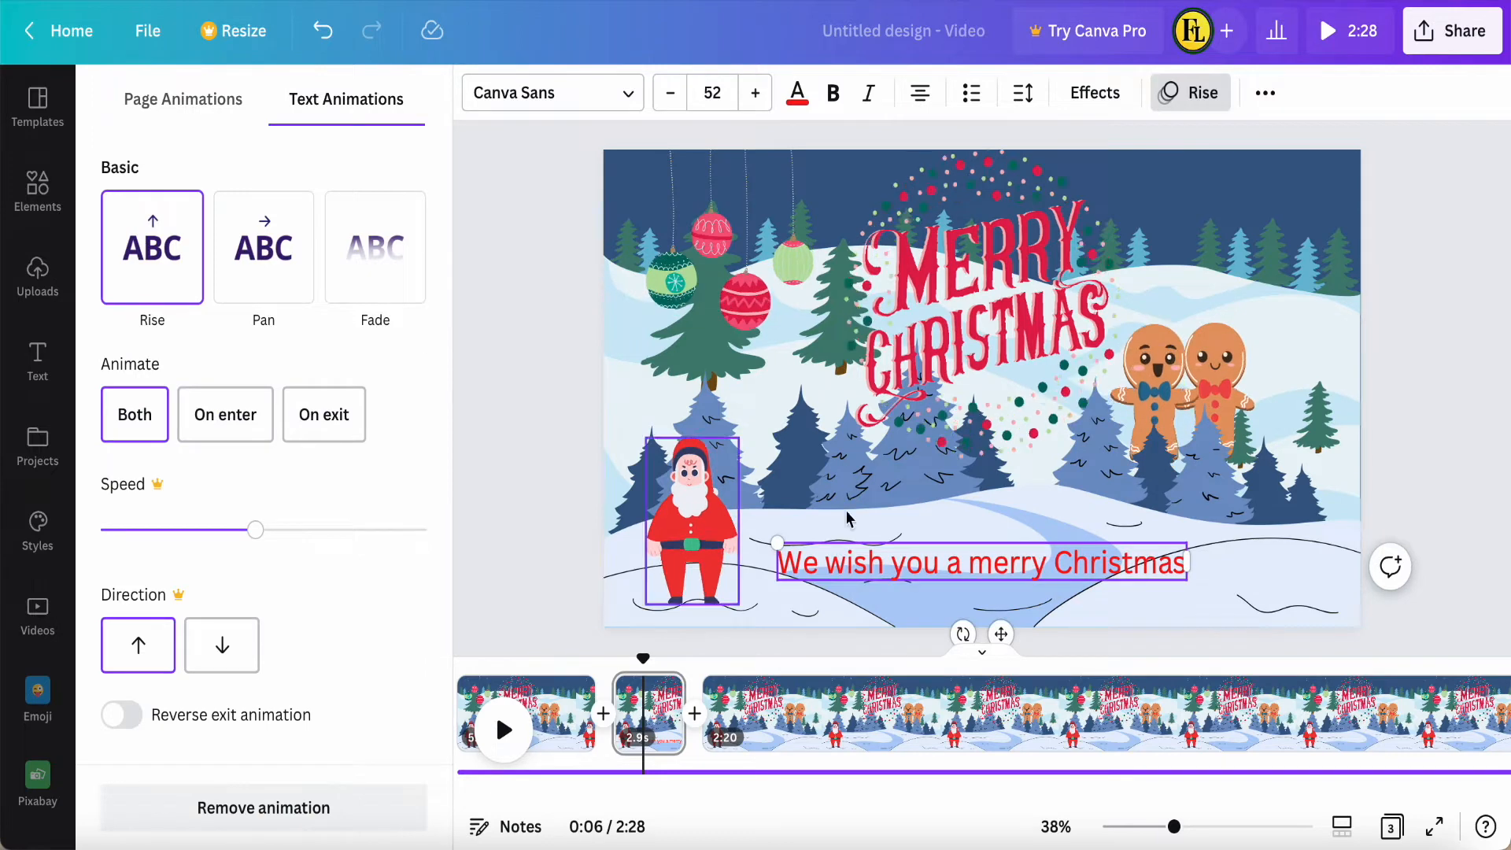
{"action": "right_click", "coordinate": [998, 632]}
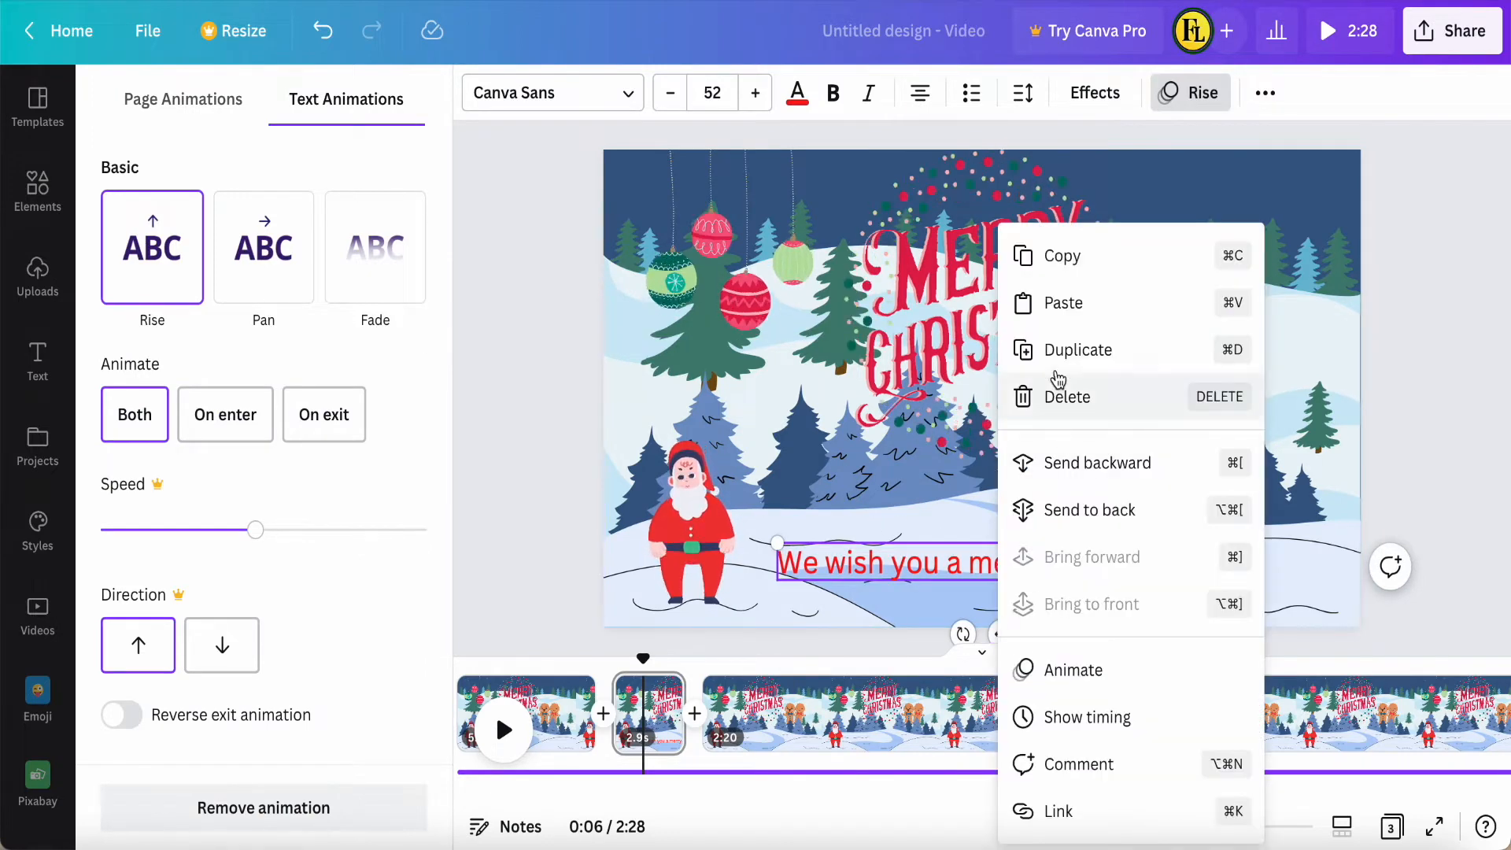
{"action": "left_click", "coordinate": [1062, 256]}
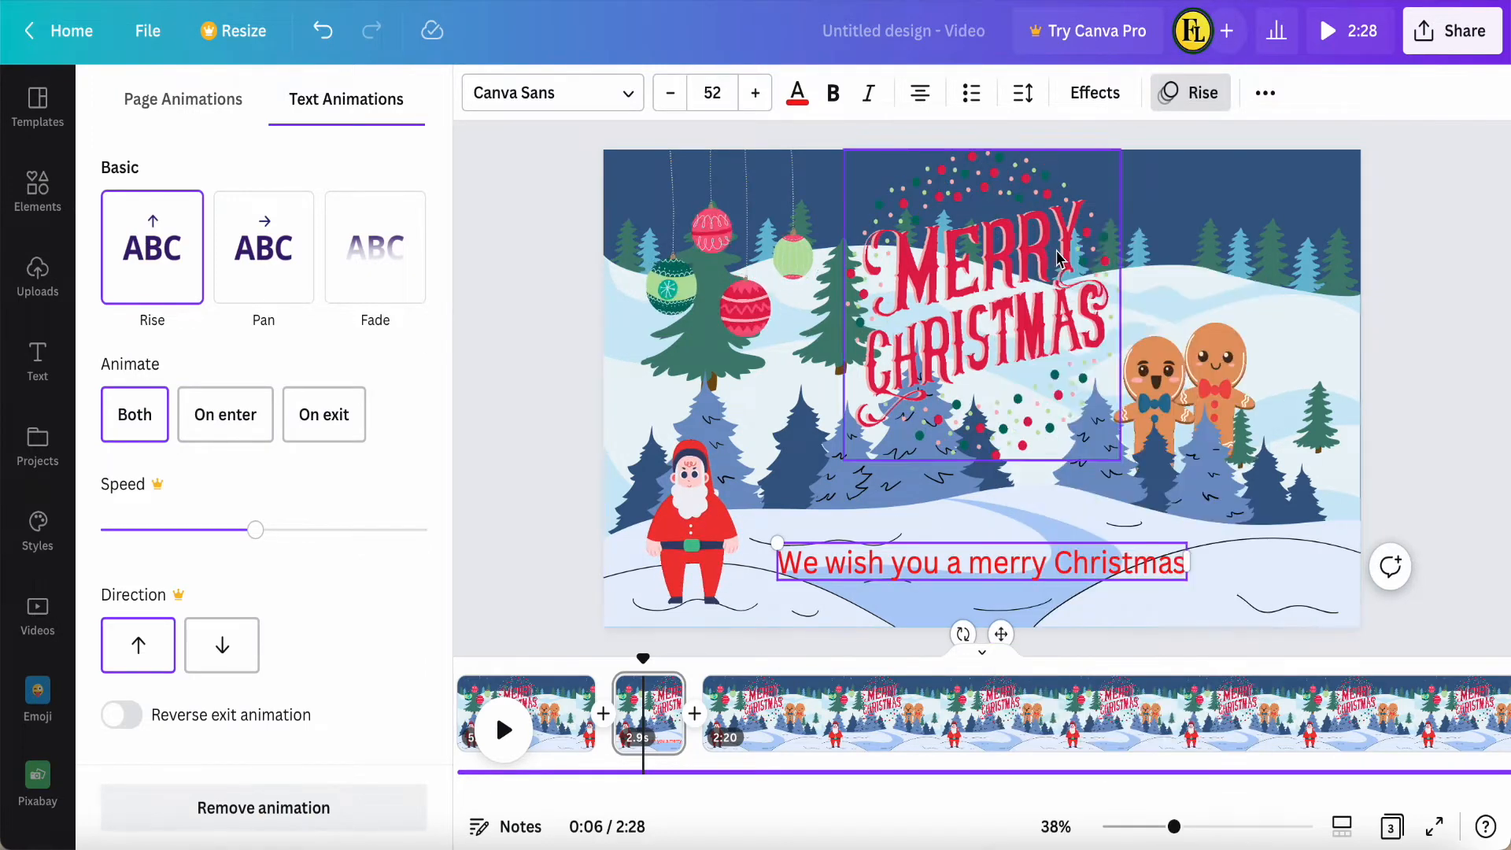
{"action": "left_click", "coordinate": [757, 711]}
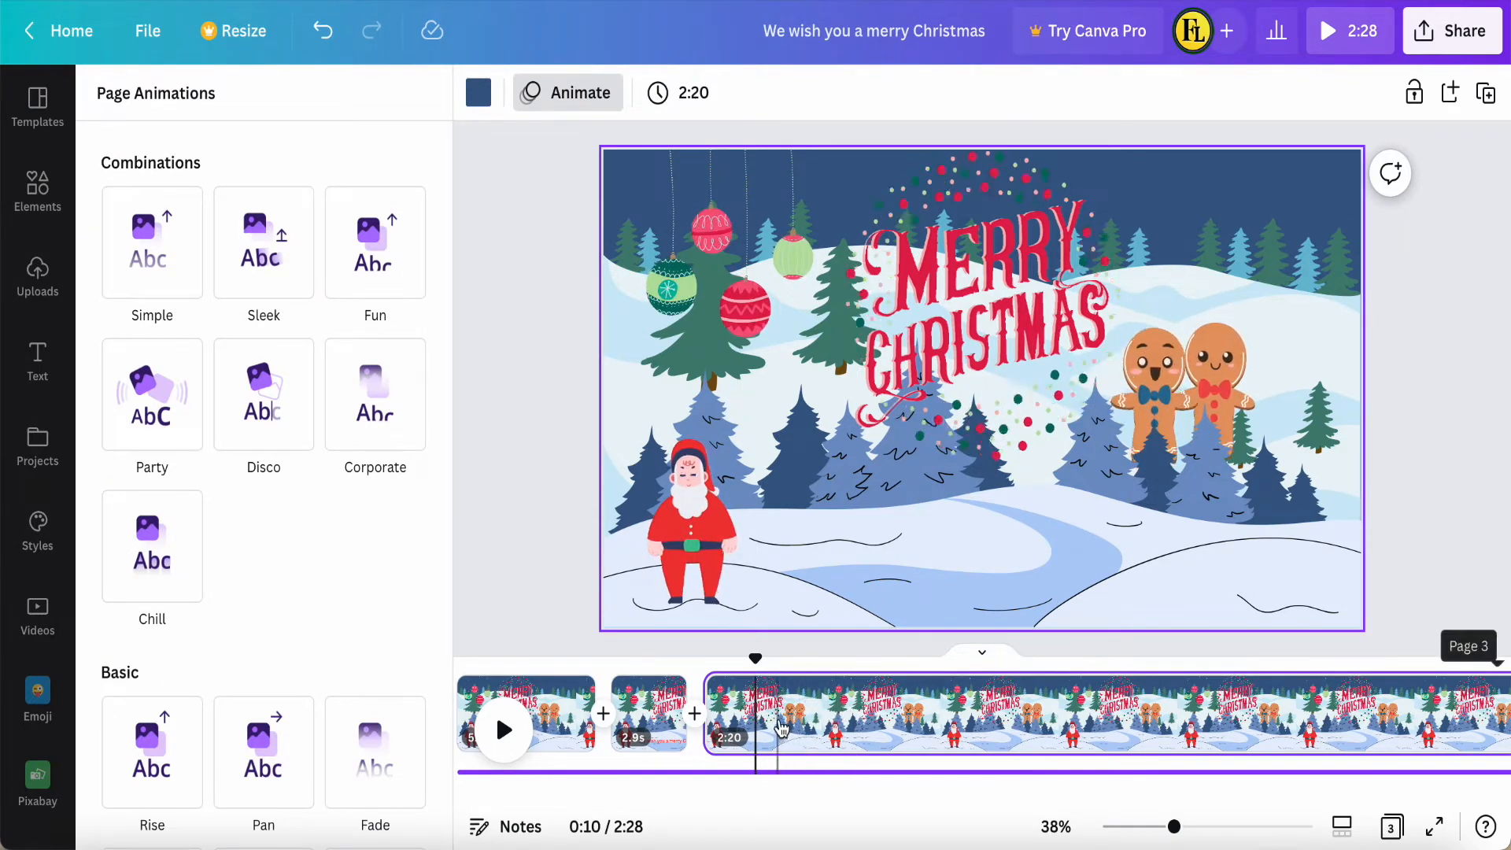
{"action": "right_click", "coordinate": [921, 563]}
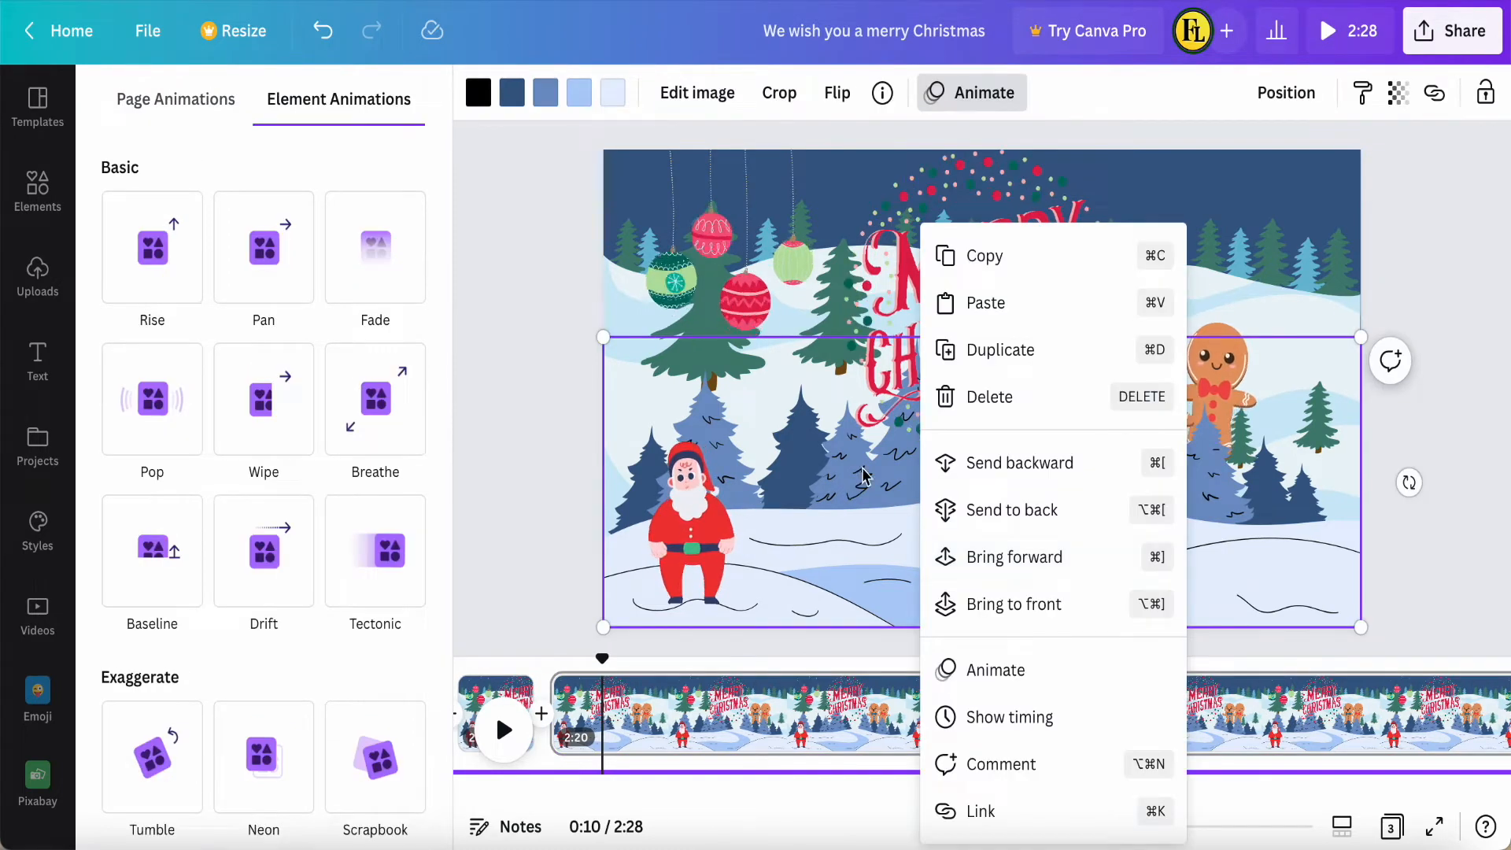
{"action": "left_click", "coordinate": [985, 303]}
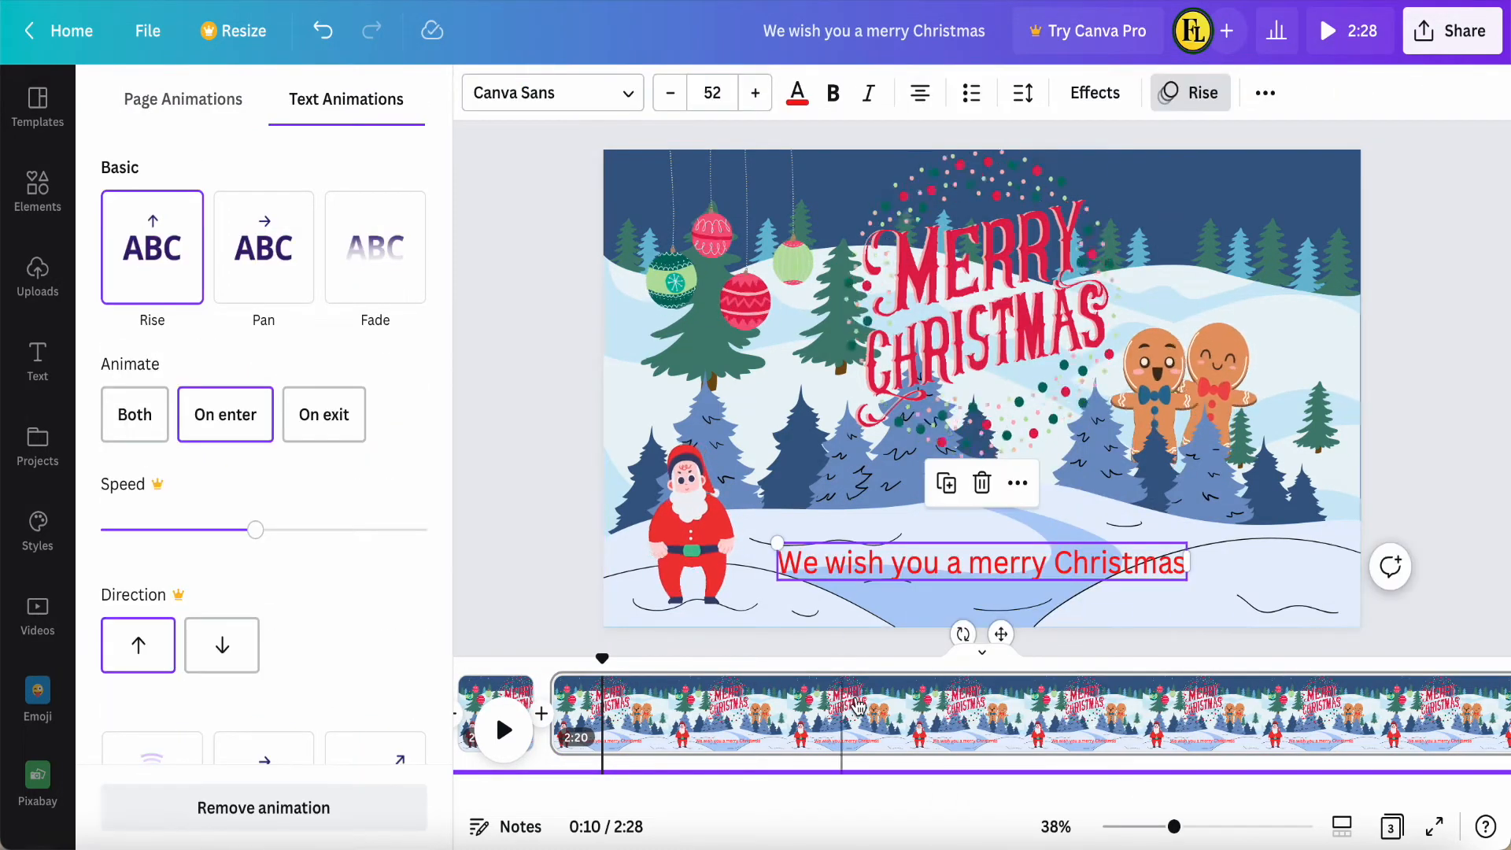
Step: Play from the 2.9 s page to the end of the second lyric line and split the third page there, leaving a 2.7 s page
{"action": "scroll", "coordinate": [857, 703], "scroll_direction": "left", "scroll_amount": 3}
{"action": "left_click_drag", "start_coordinate": [783, 656], "coordinate": [687, 656]}
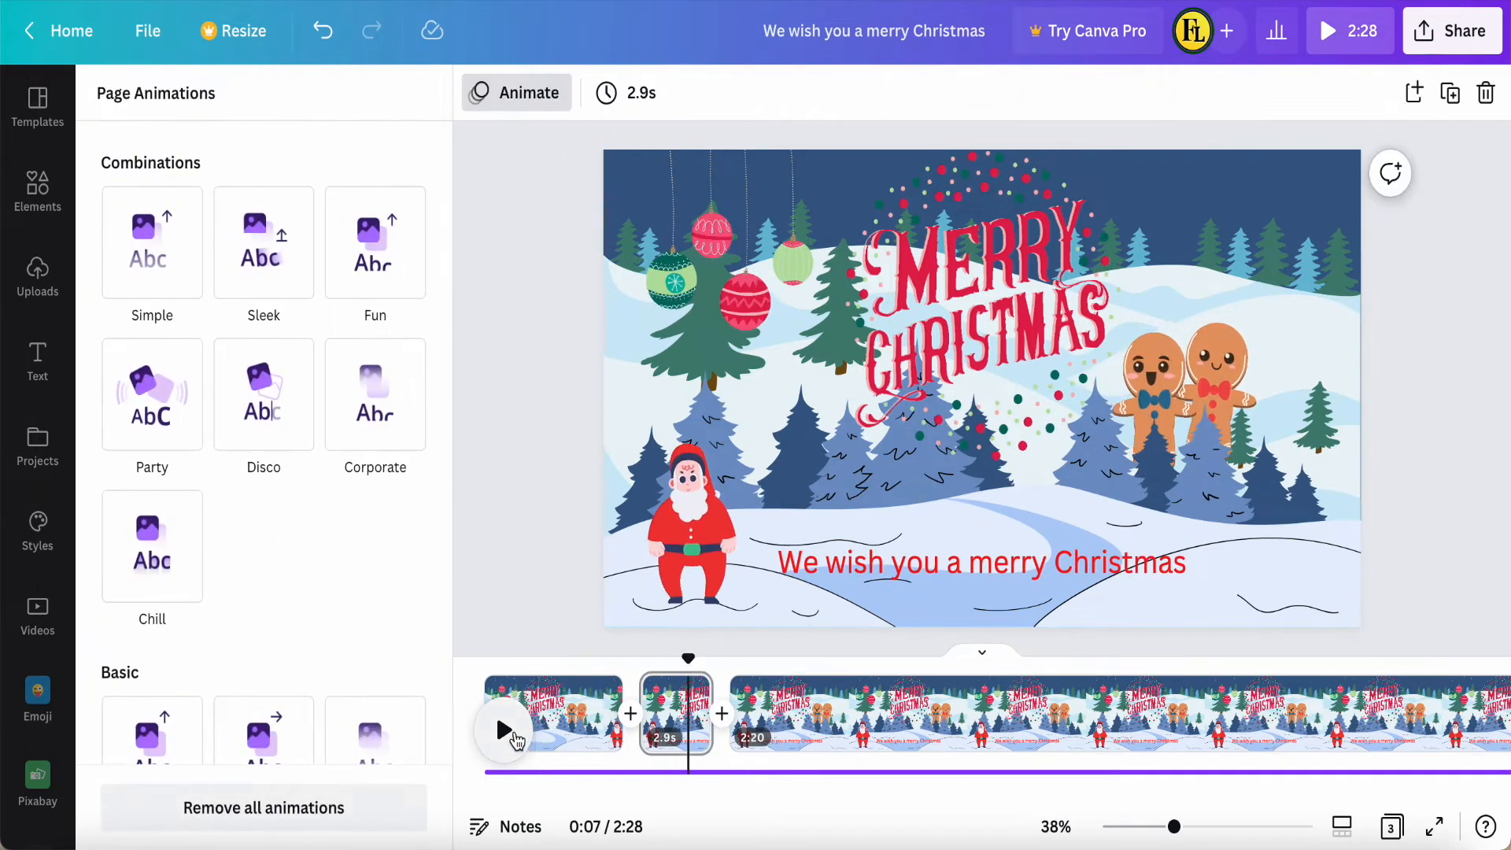
{"action": "left_click", "coordinate": [503, 730]}
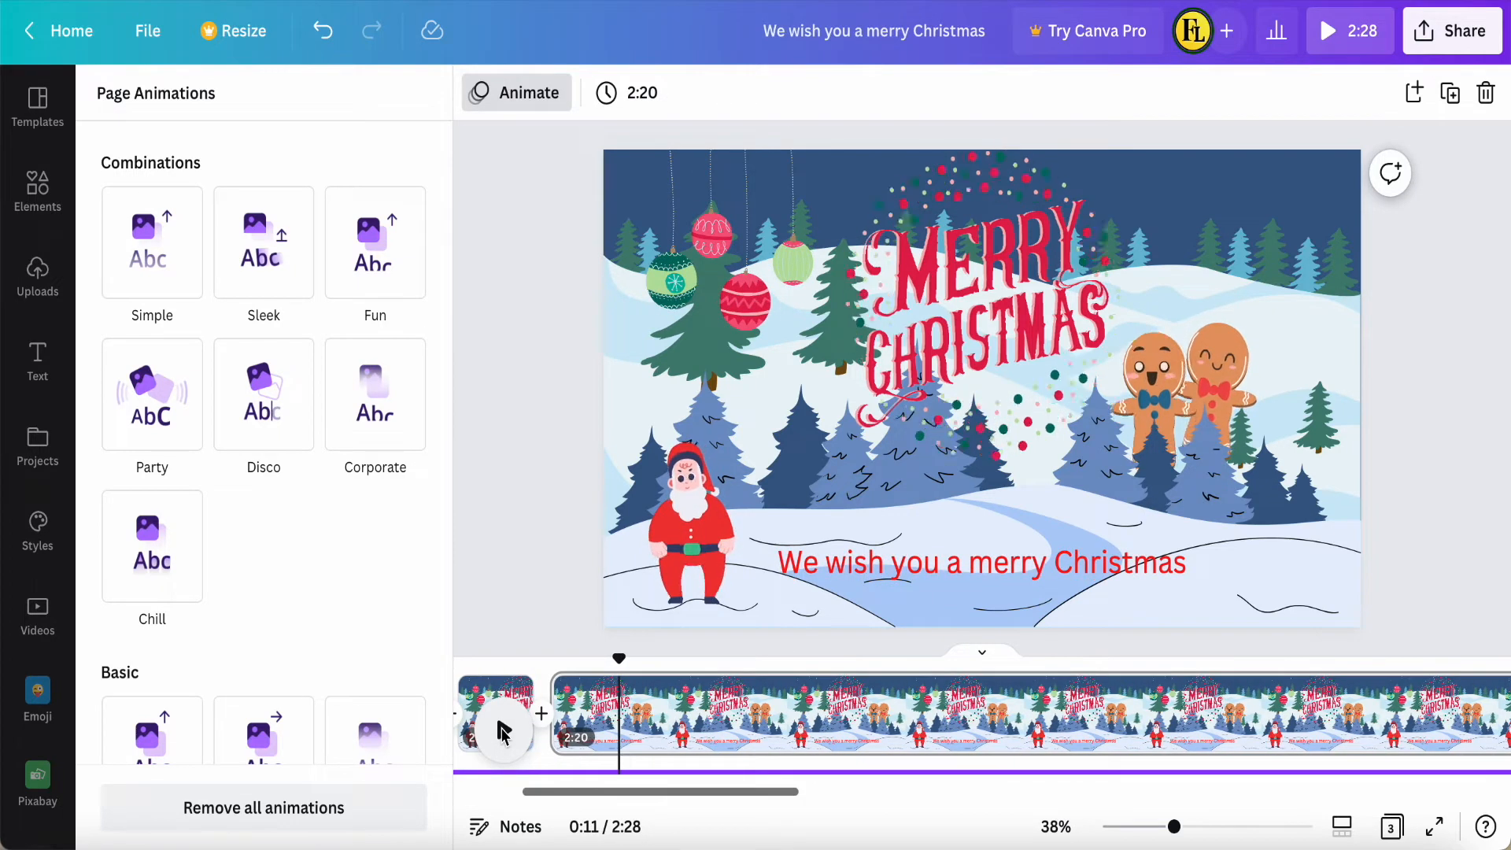
{"action": "left_click", "coordinate": [504, 732]}
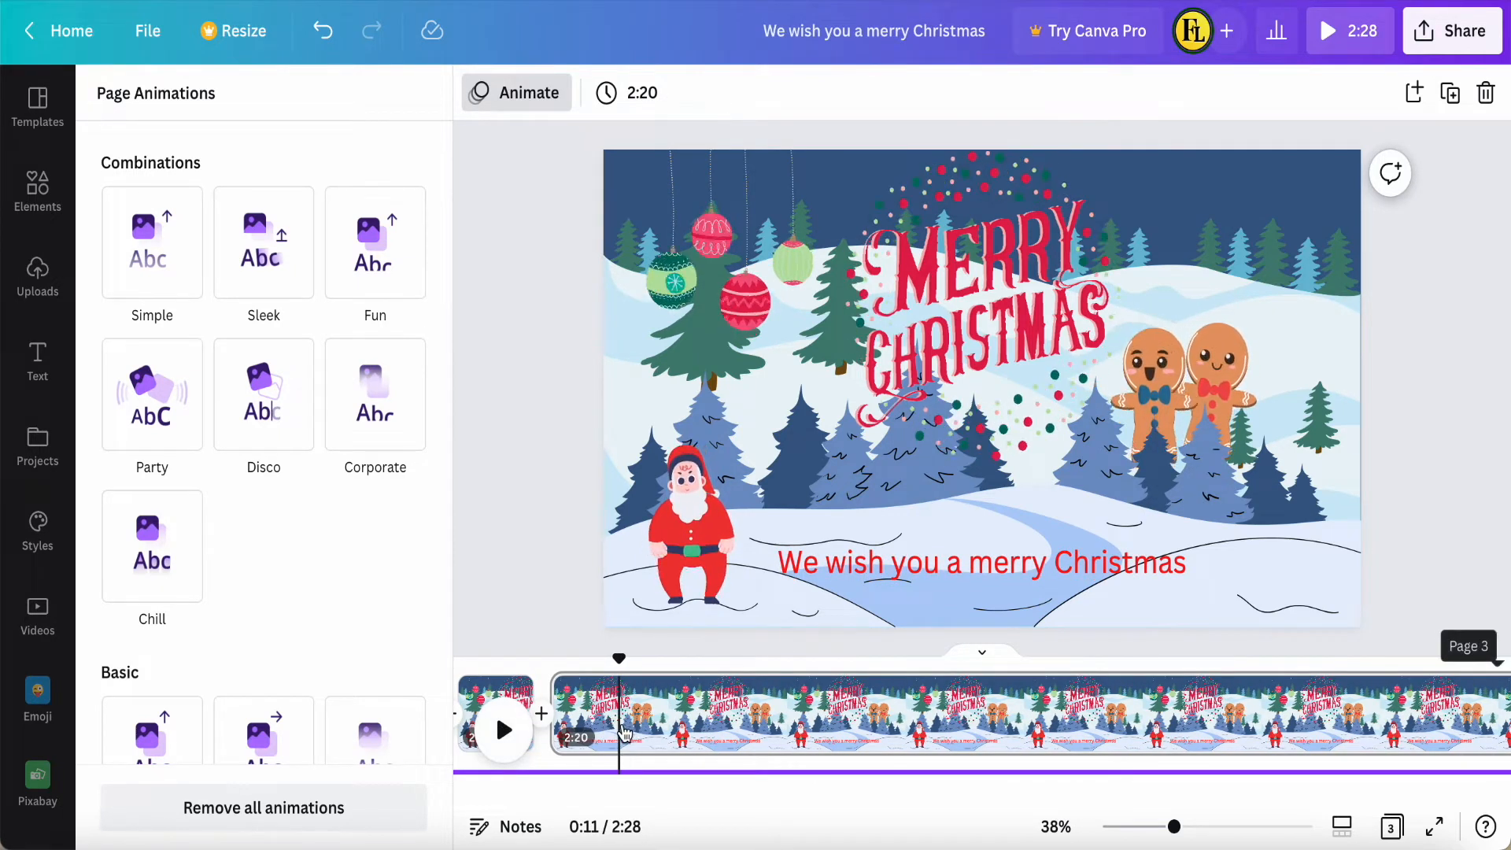
{"action": "left_click", "coordinate": [622, 733]}
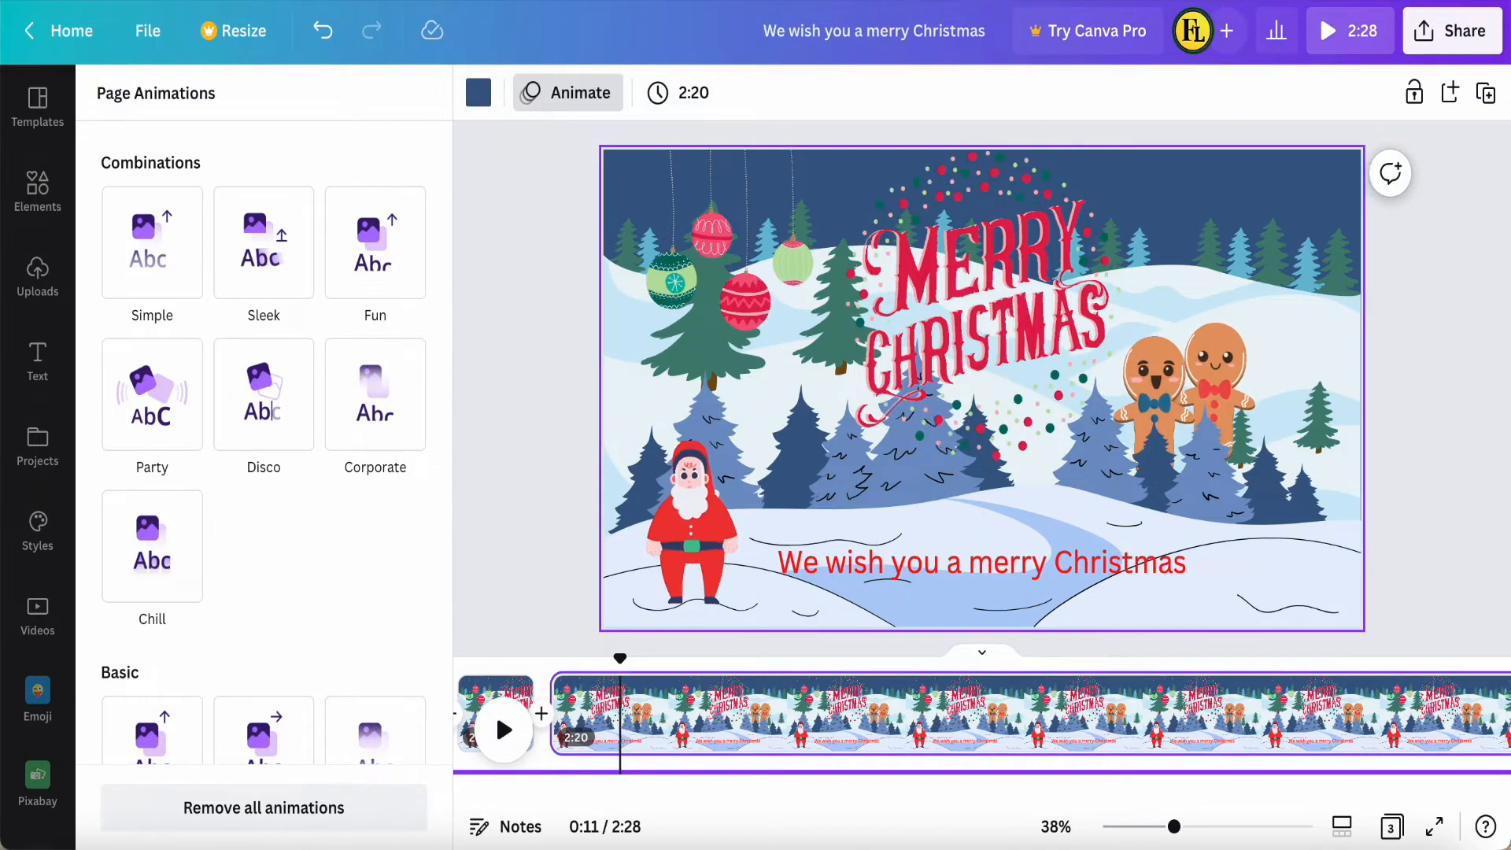
{"action": "key", "text": "s"}
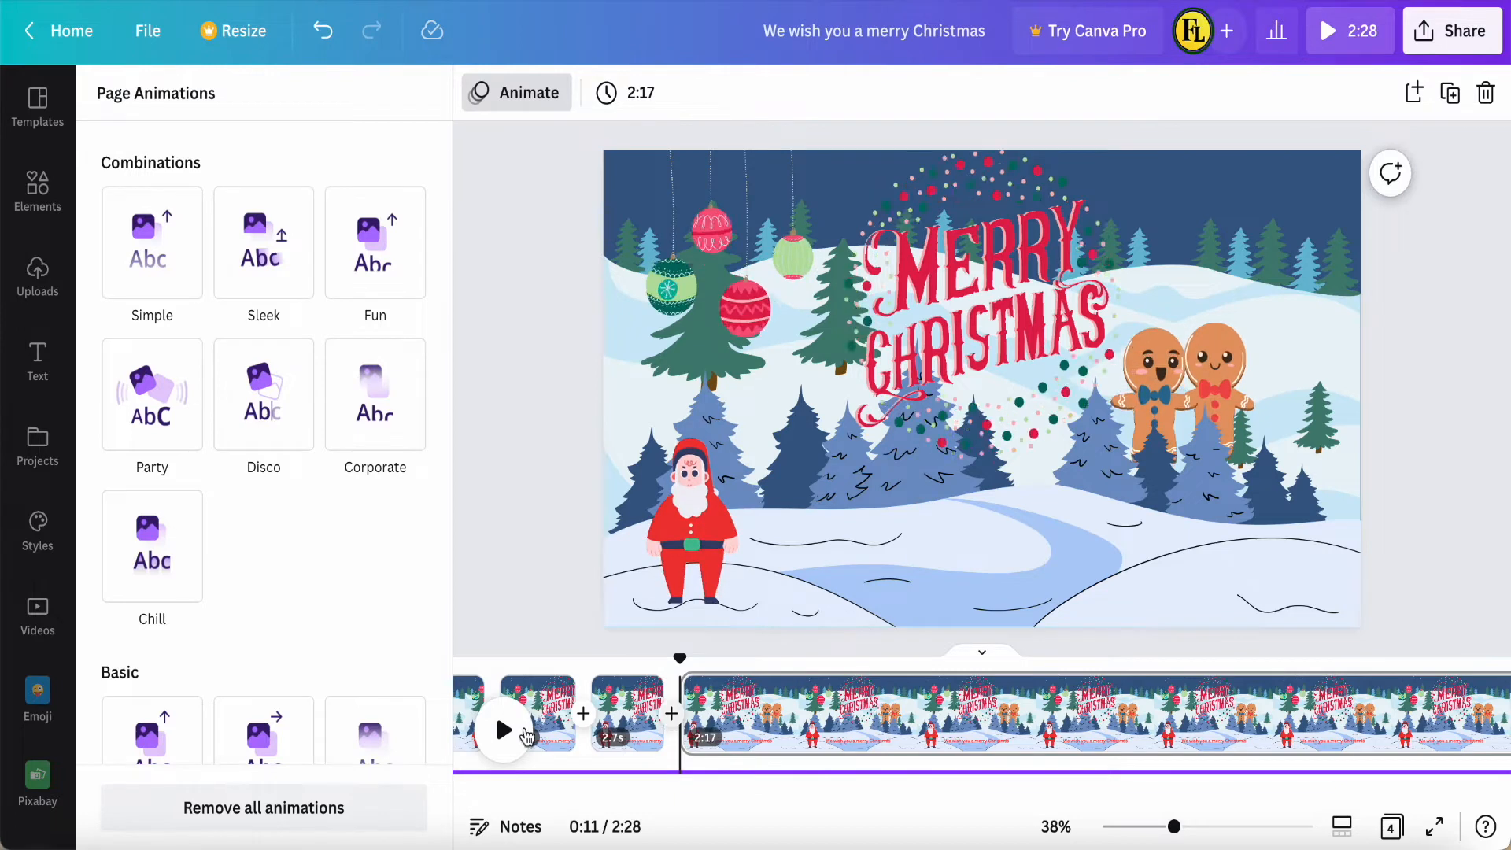
Step: Play on through the next two lyric phrases and split the last page after each, leaving pages of 2.7 s and 2.4 s
{"action": "left_click", "coordinate": [504, 731]}
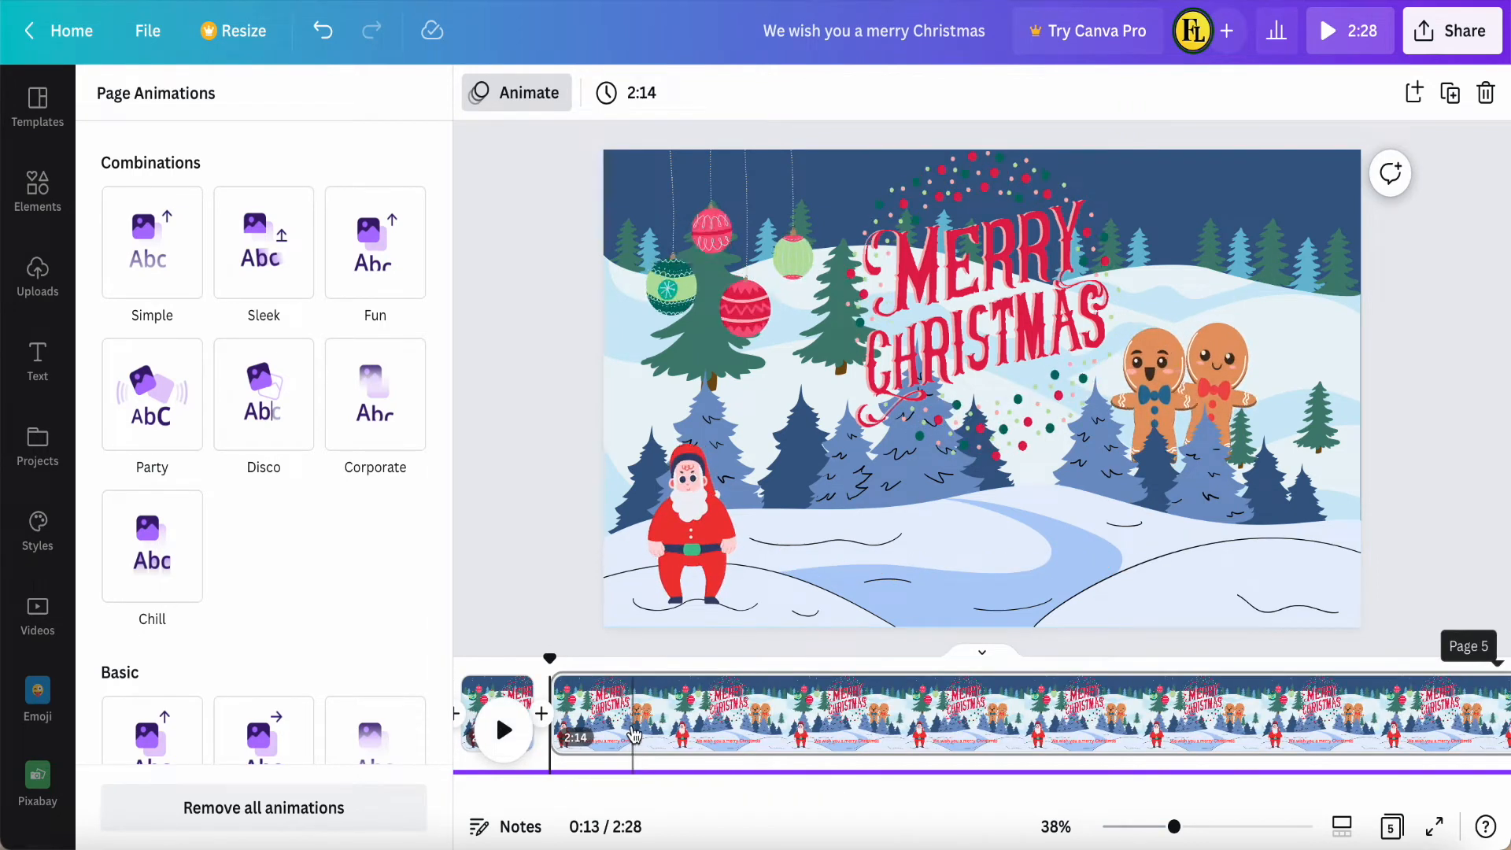
{"action": "left_click", "coordinate": [632, 734]}
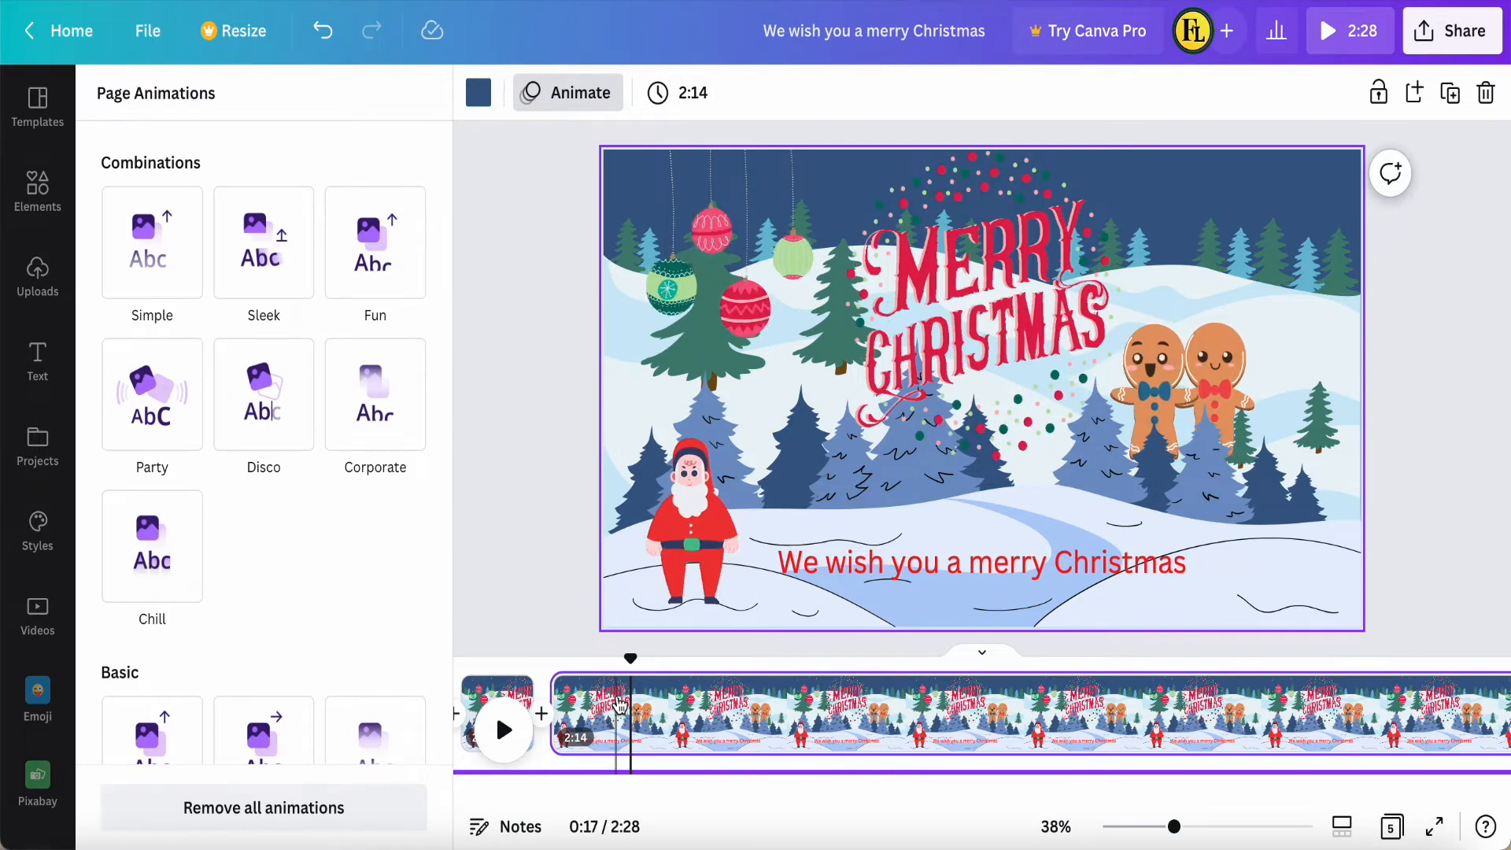
{"action": "left_click_drag", "start_coordinate": [634, 660], "coordinate": [732, 666]}
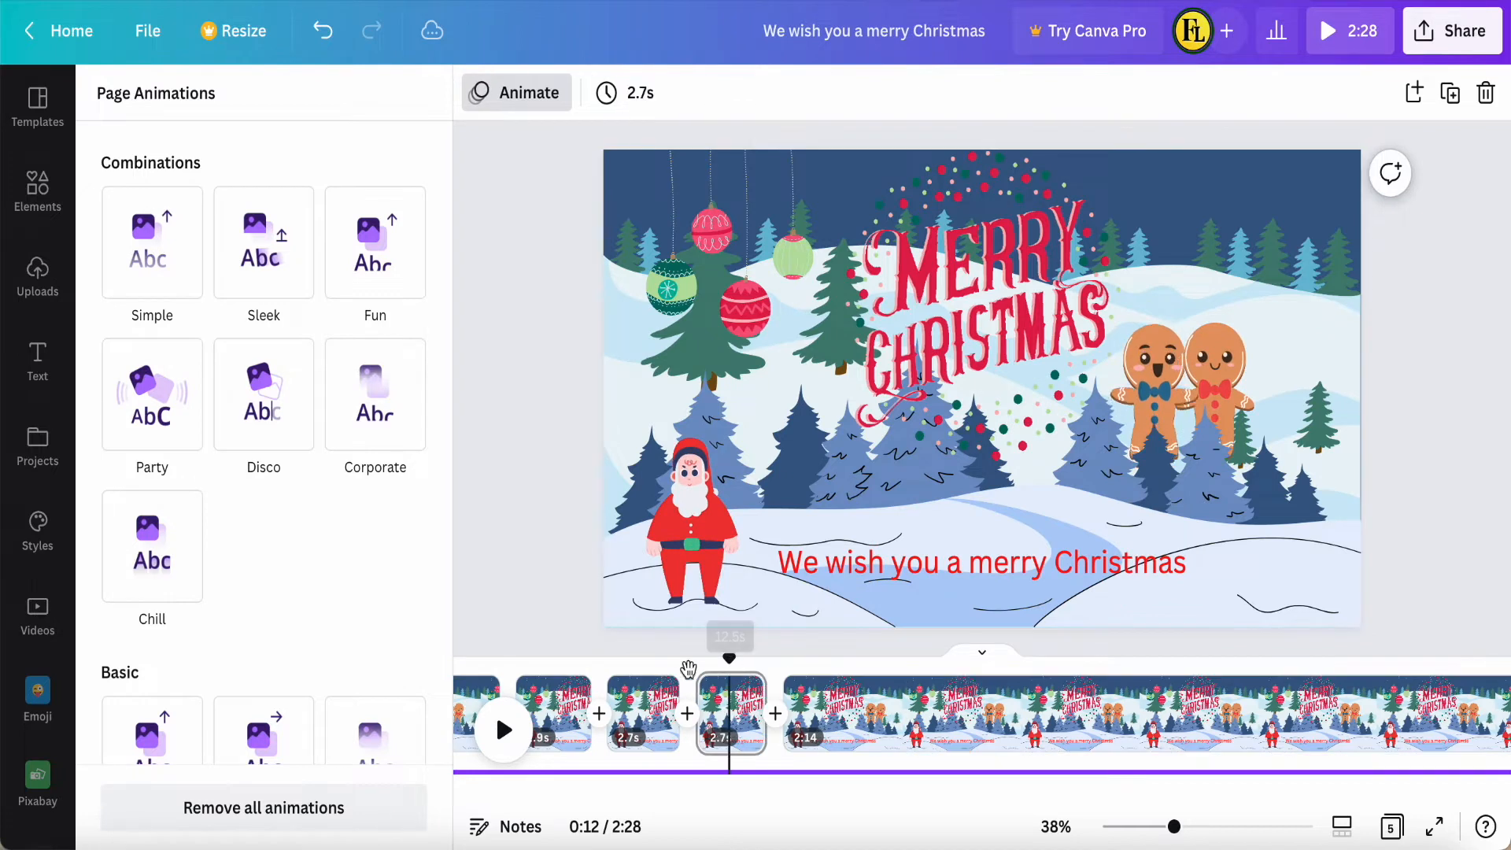
{"action": "left_click", "coordinate": [504, 732]}
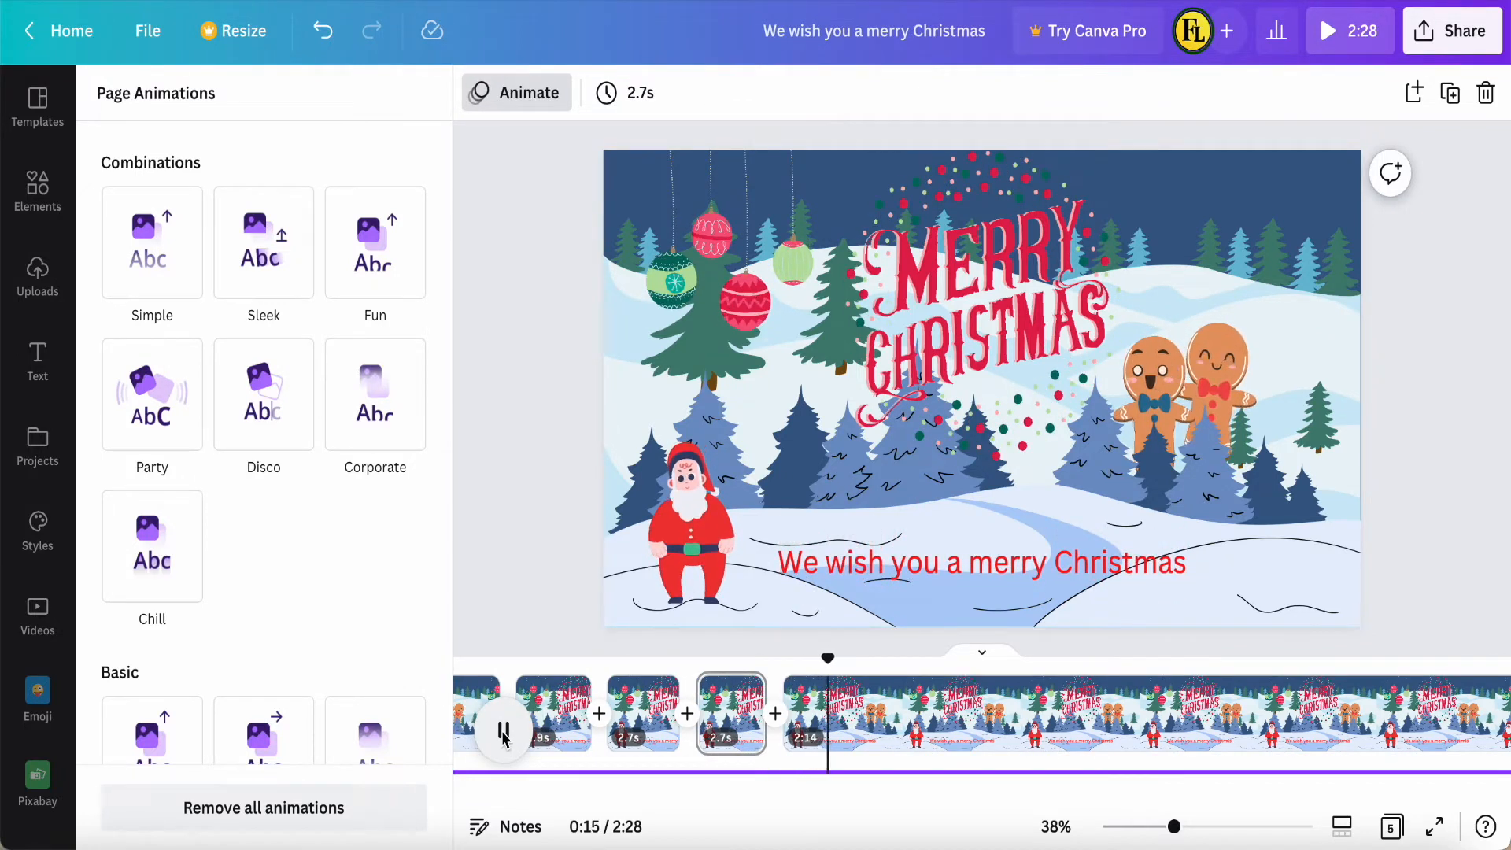
{"action": "left_click", "coordinate": [503, 732]}
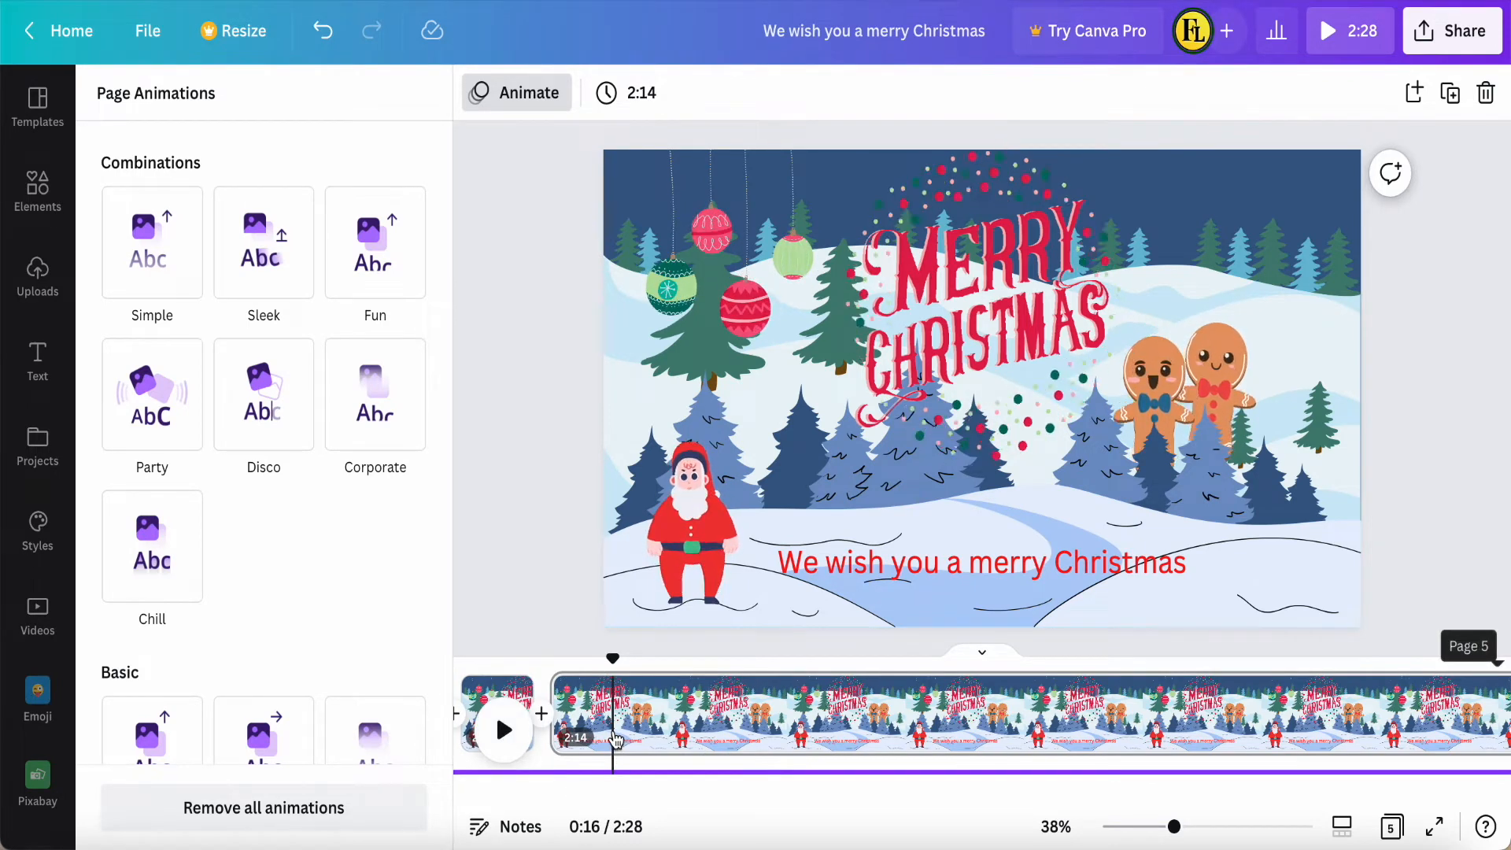
{"action": "key", "text": "s"}
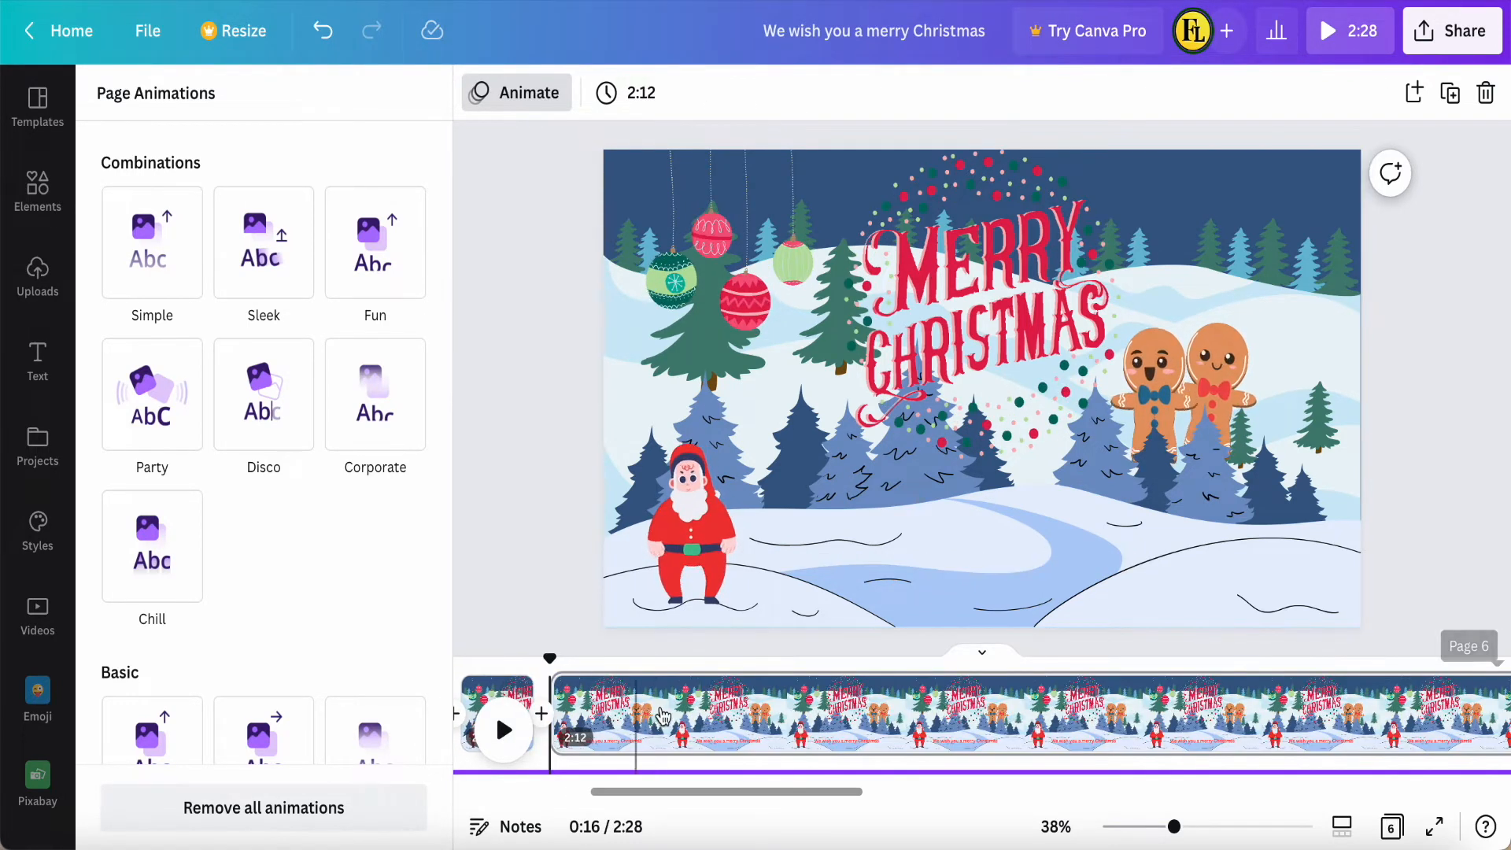
Step: Select the lyric text on the 2.4 s page and copy "and a happy new year" from the Lyrics note in the Notes app
{"action": "left_click", "coordinate": [667, 716]}
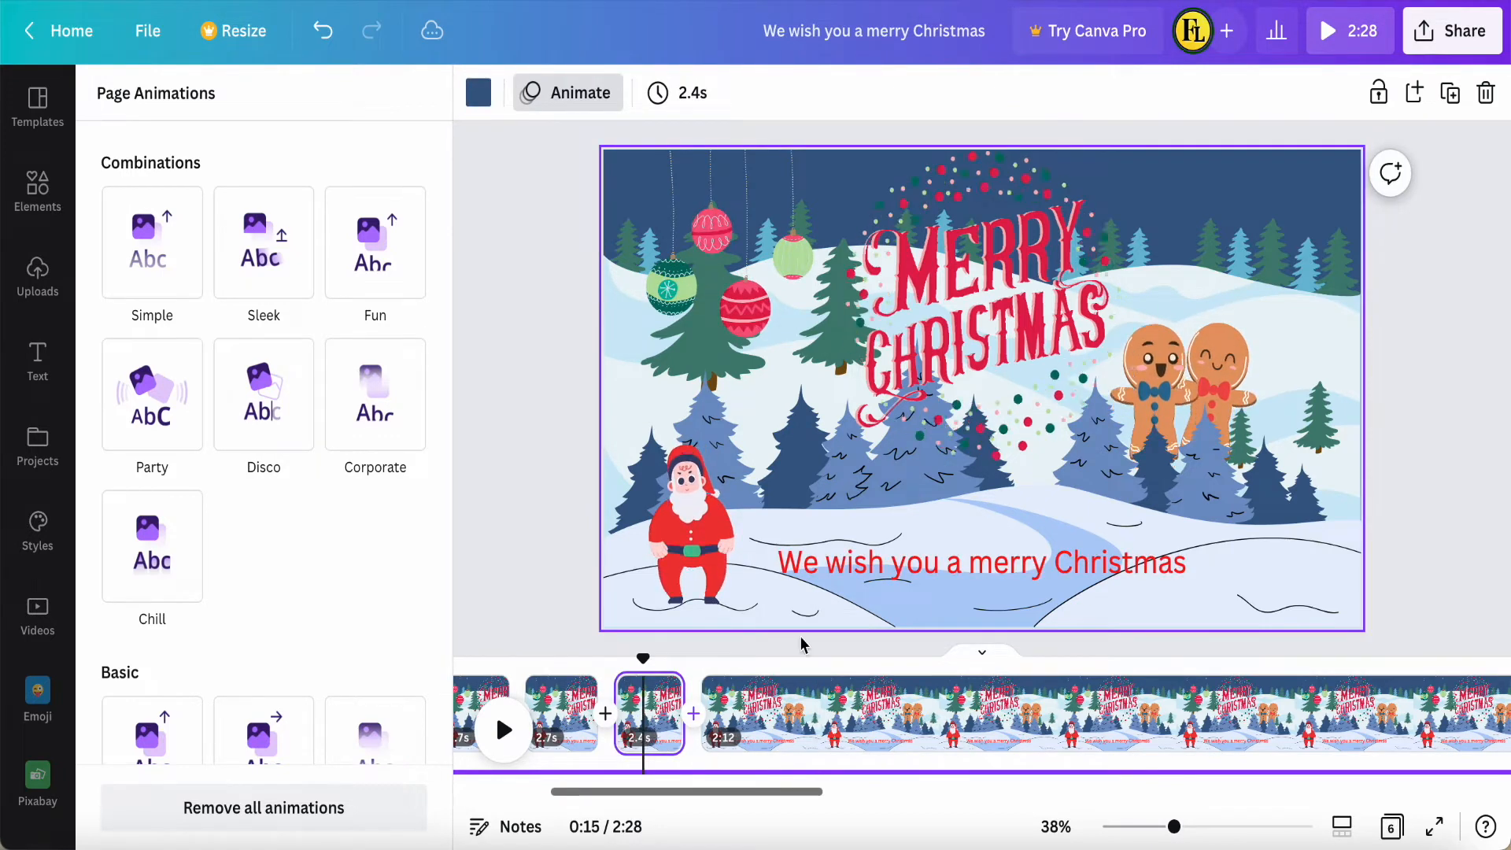
{"action": "left_click", "coordinate": [904, 578]}
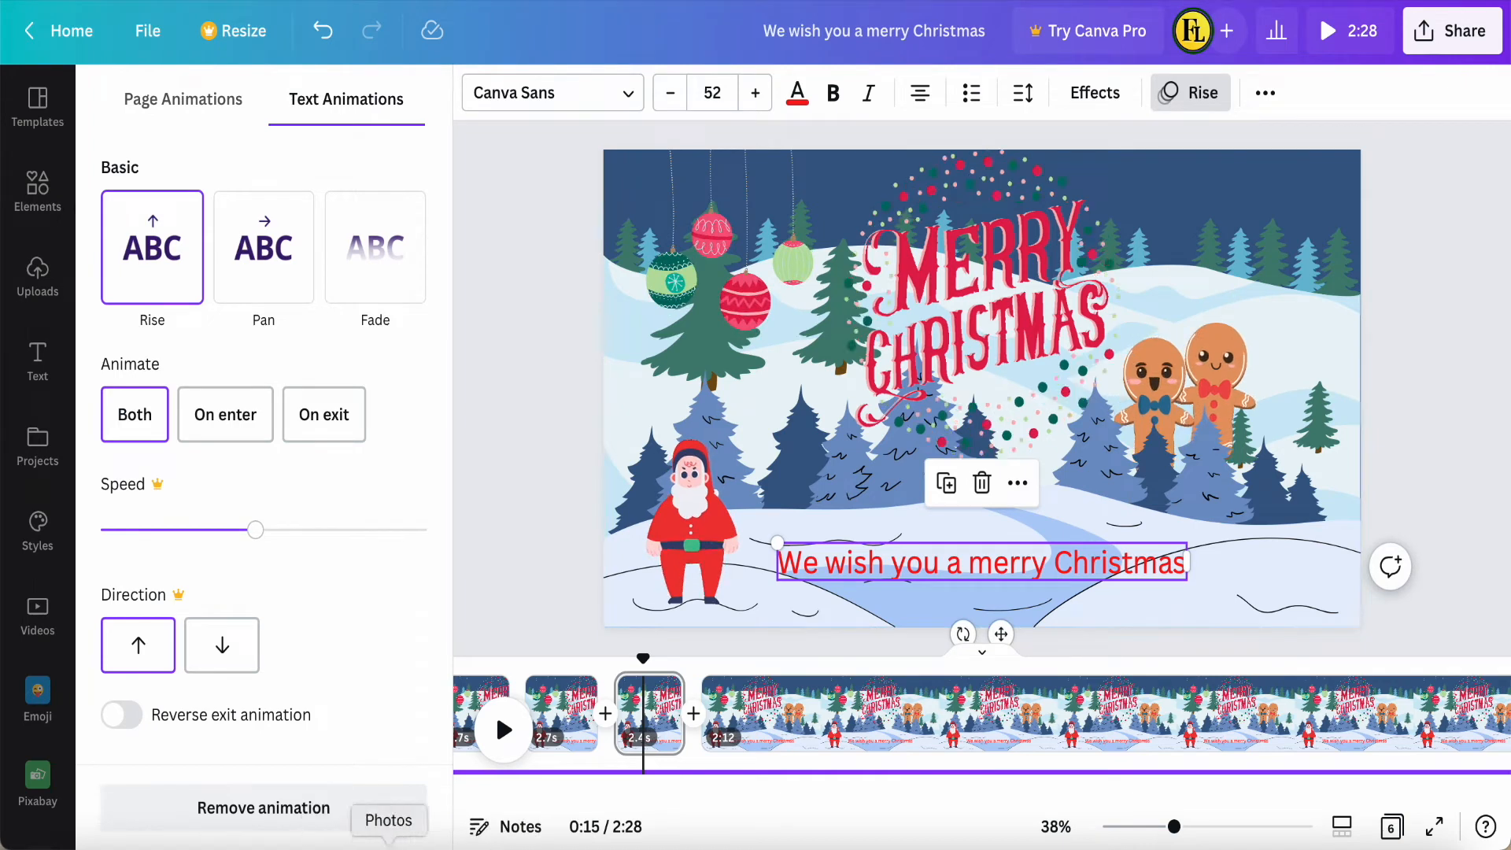
{"action": "left_click", "coordinate": [652, 846]}
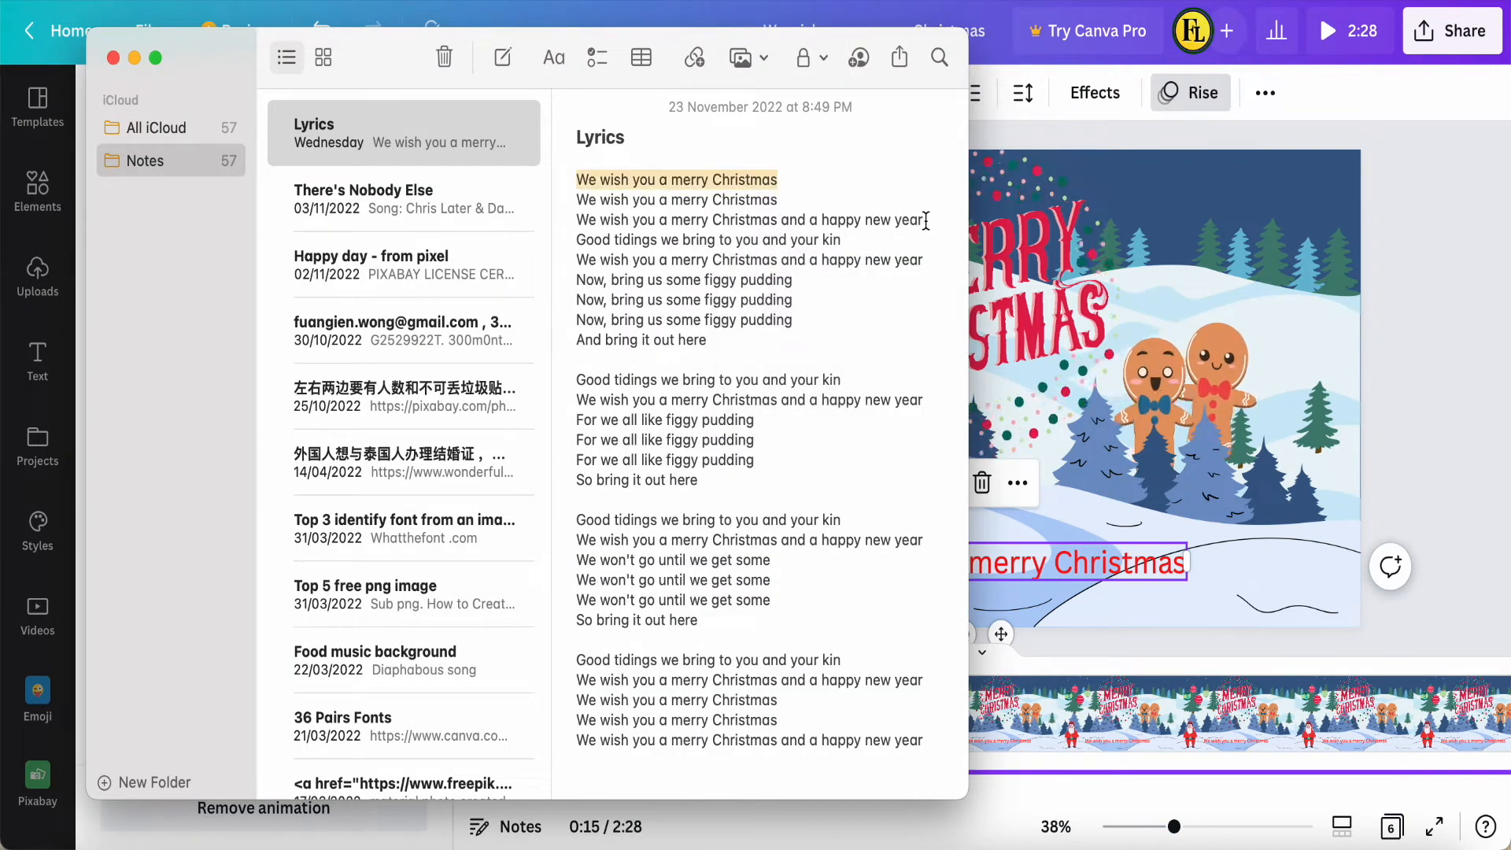
{"action": "left_click", "coordinate": [812, 223]}
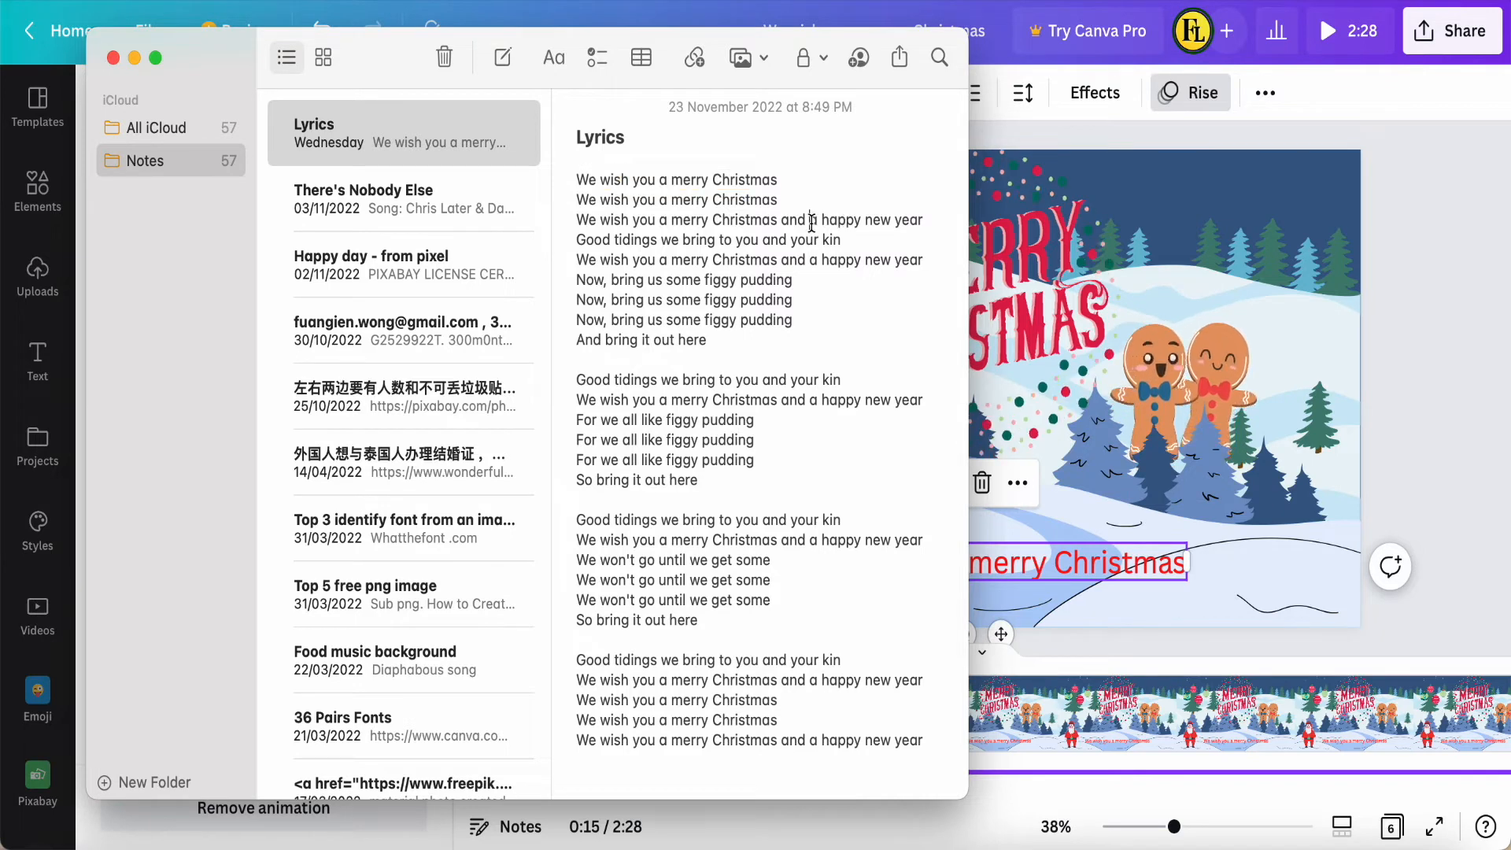
{"action": "left_click", "coordinate": [783, 222]}
{"action": "left_click", "coordinate": [787, 223]}
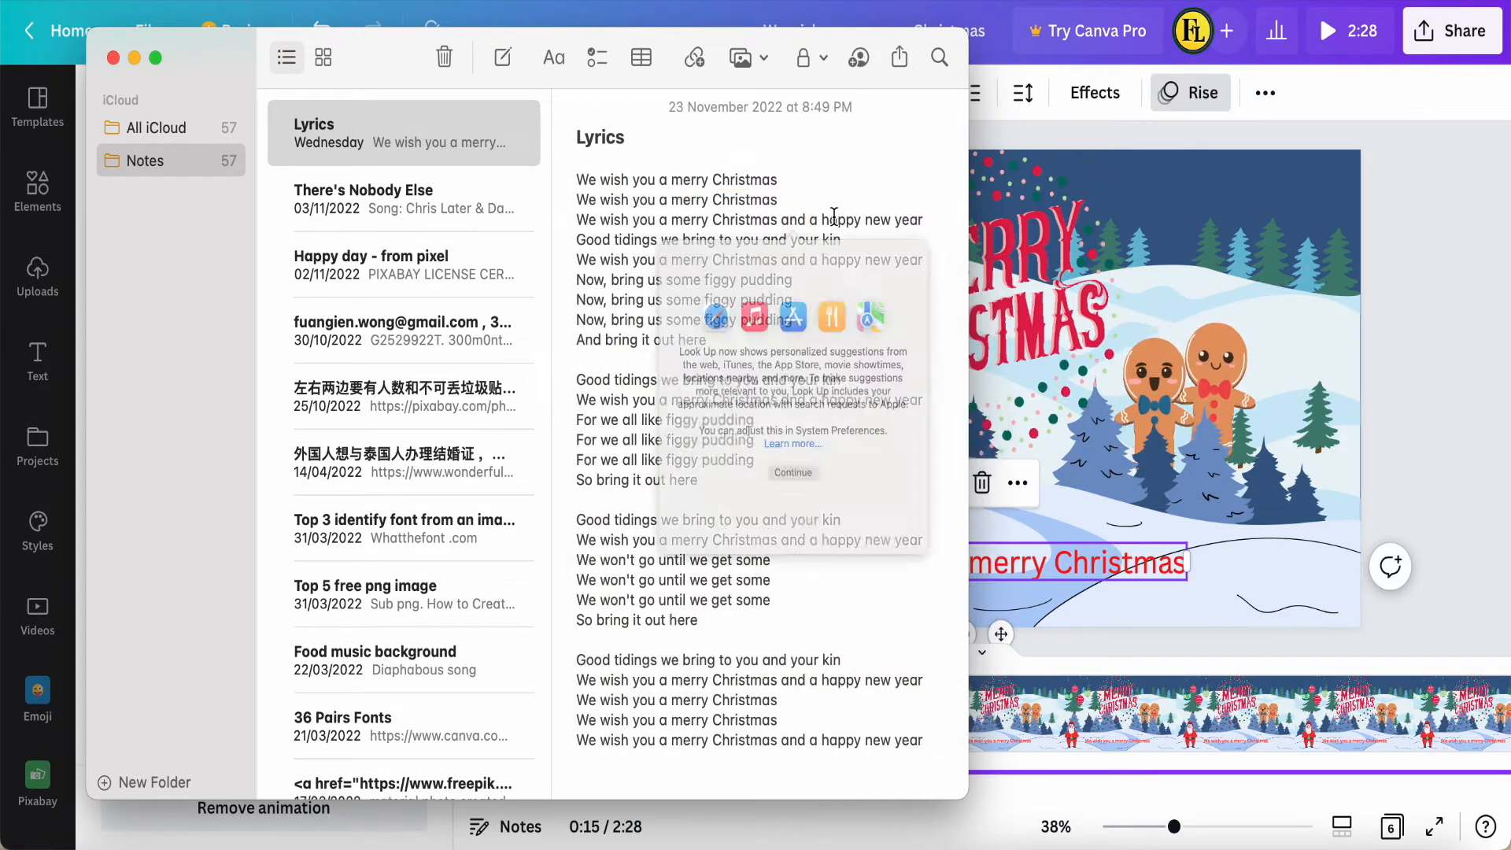
{"action": "left_click", "coordinate": [782, 223]}
{"action": "left_click", "coordinate": [783, 223]}
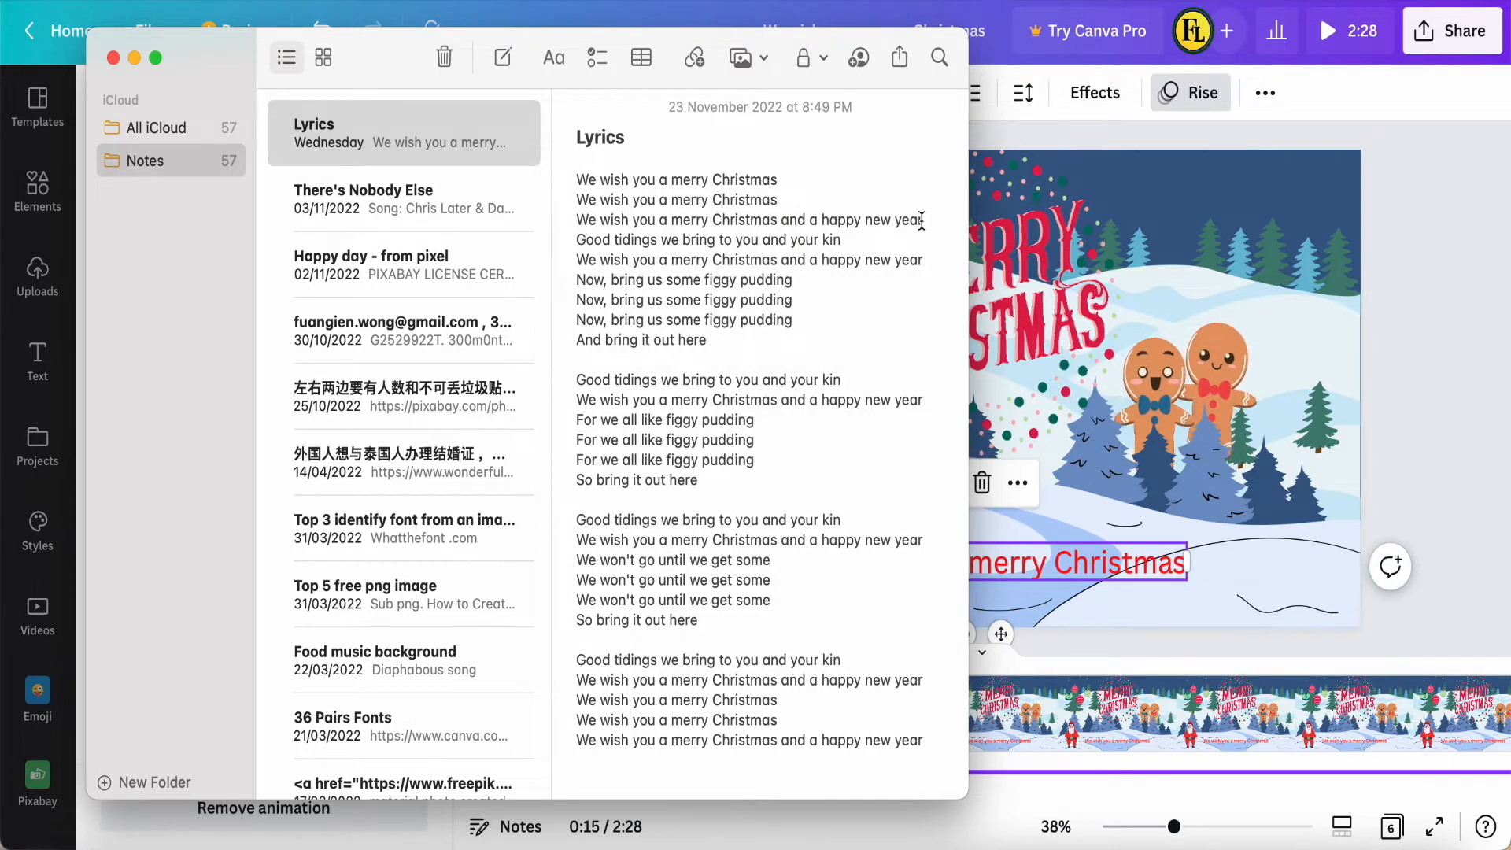
{"action": "right_click", "coordinate": [806, 222]}
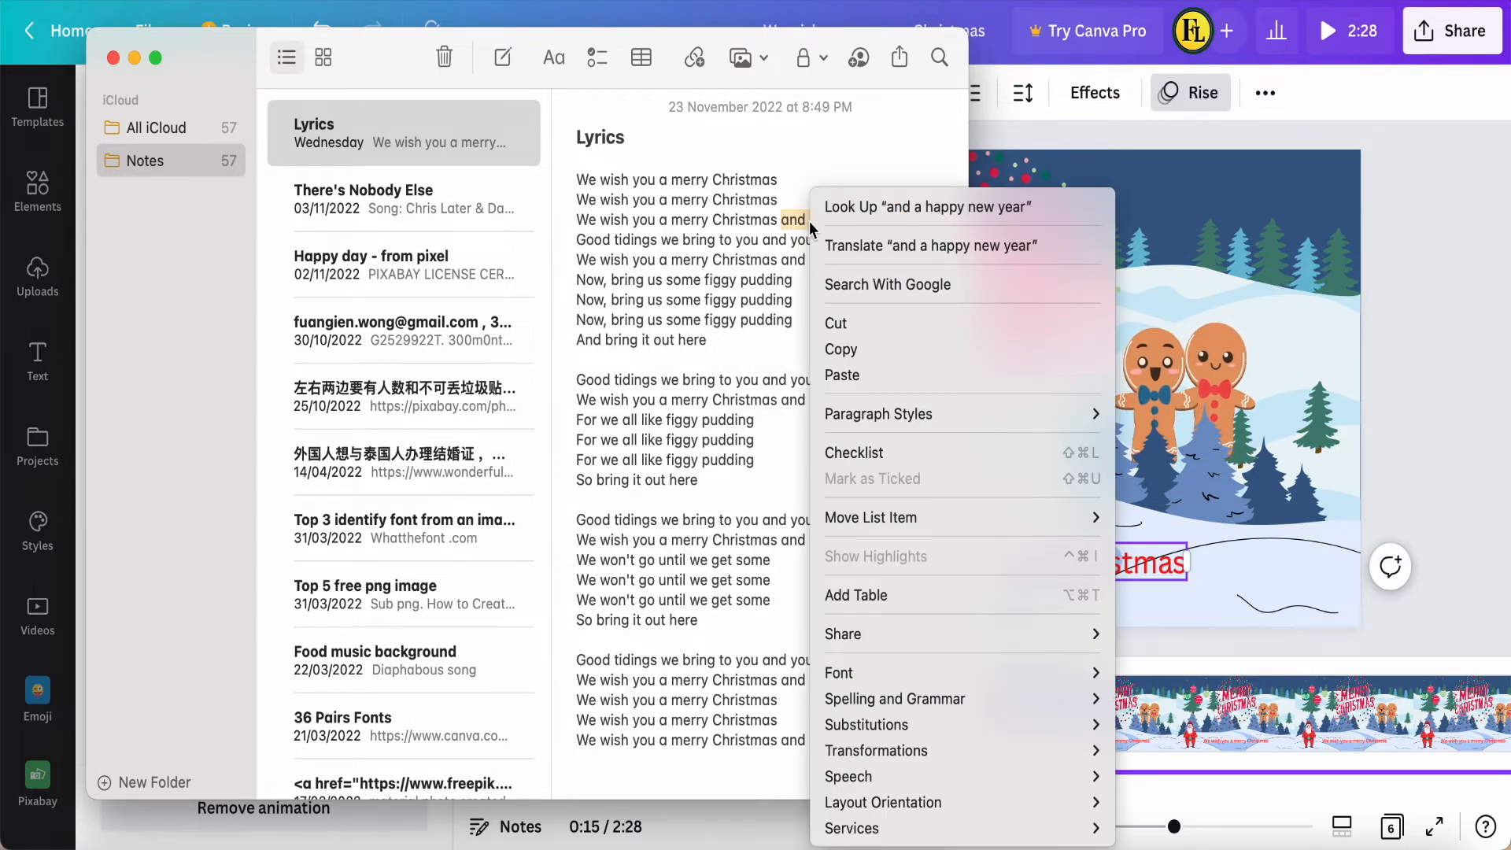
{"action": "left_click", "coordinate": [874, 351]}
Step: Back in Canva, replace the lyric text on the 2.4 s page with the copied "and a happy new year"
{"action": "left_click", "coordinate": [1042, 562]}
{"action": "left_click", "coordinate": [1042, 562]}
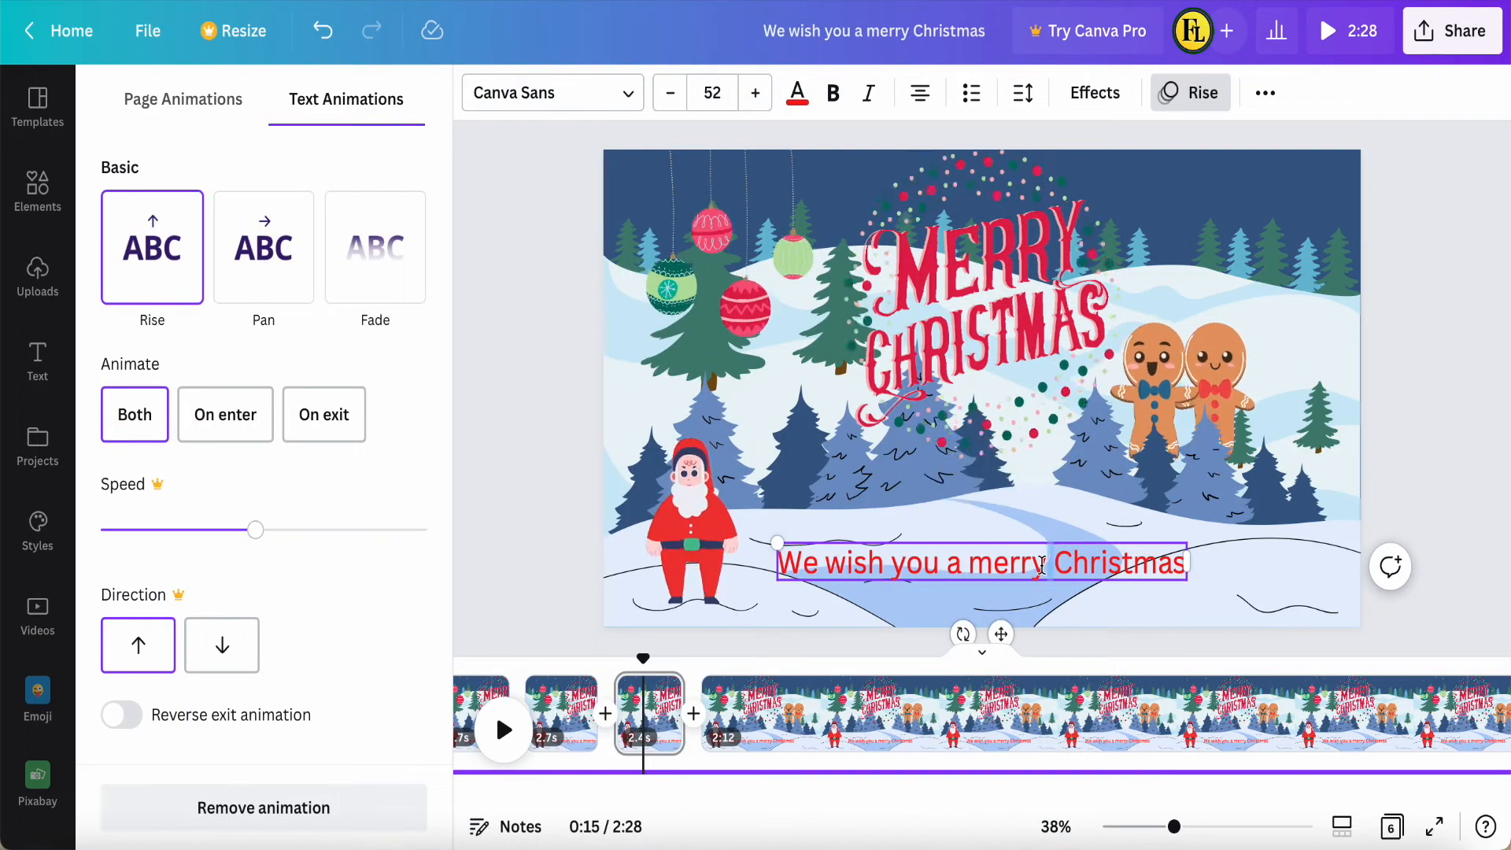
{"action": "left_click_drag", "start_coordinate": [1181, 564], "coordinate": [824, 580]}
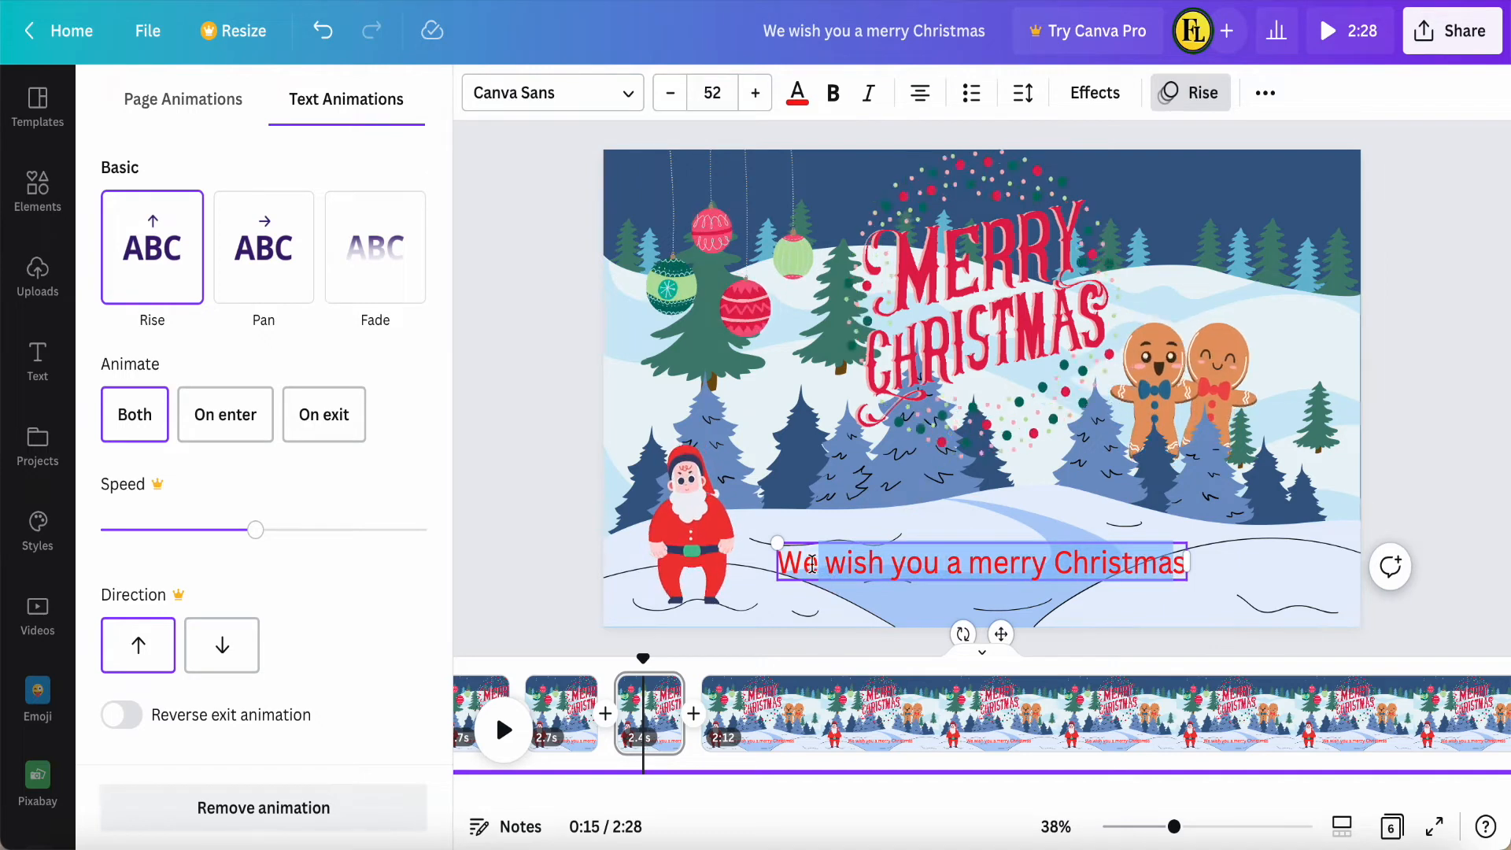
{"action": "type", "text": "S"}
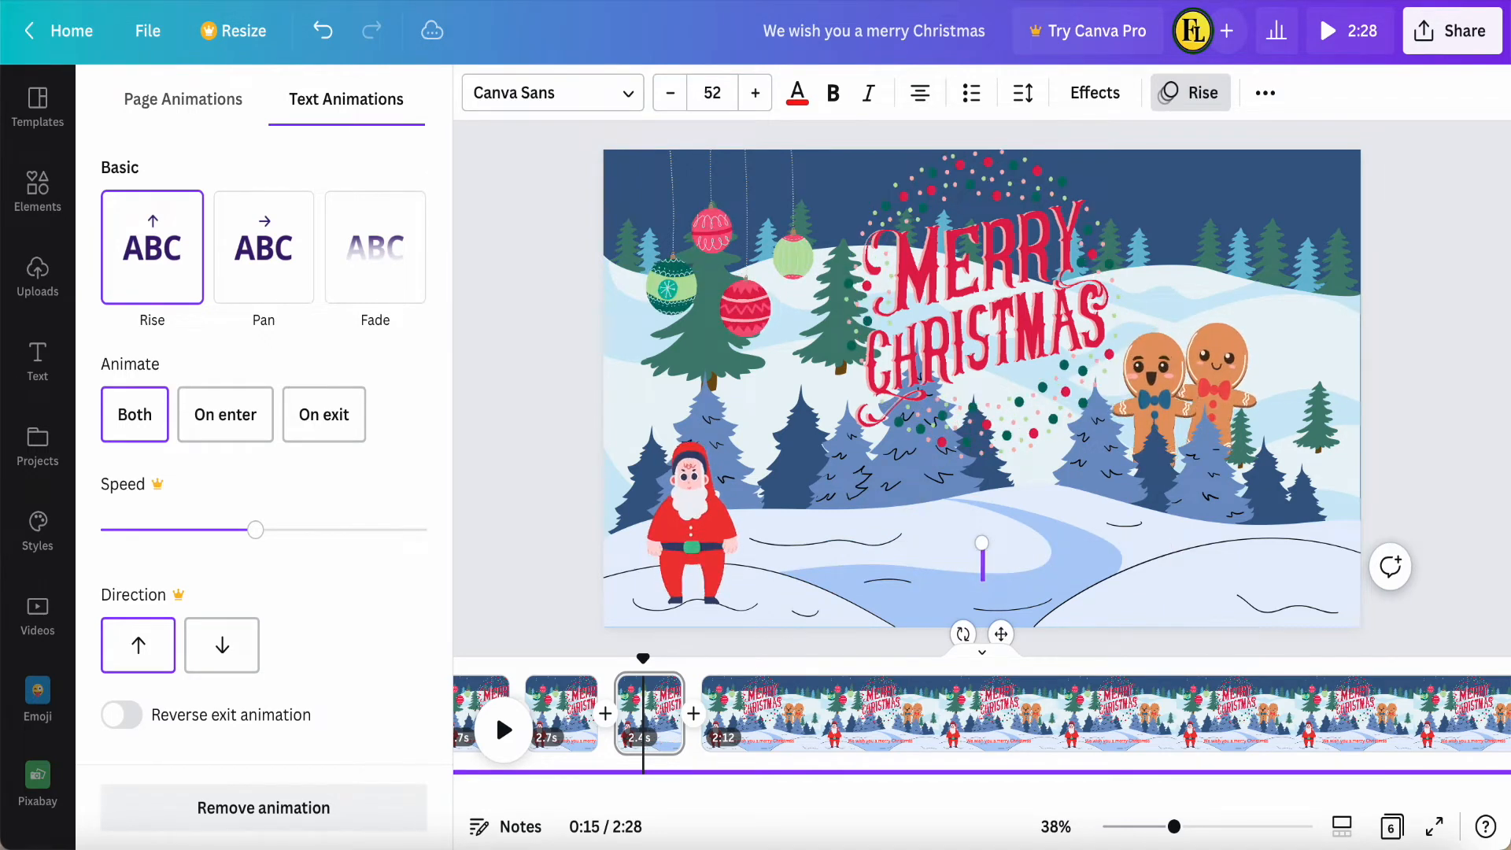
{"action": "key", "text": "BackSpace"}
{"action": "key", "text": "ctrl+v"}
{"action": "key", "text": "Escape"}
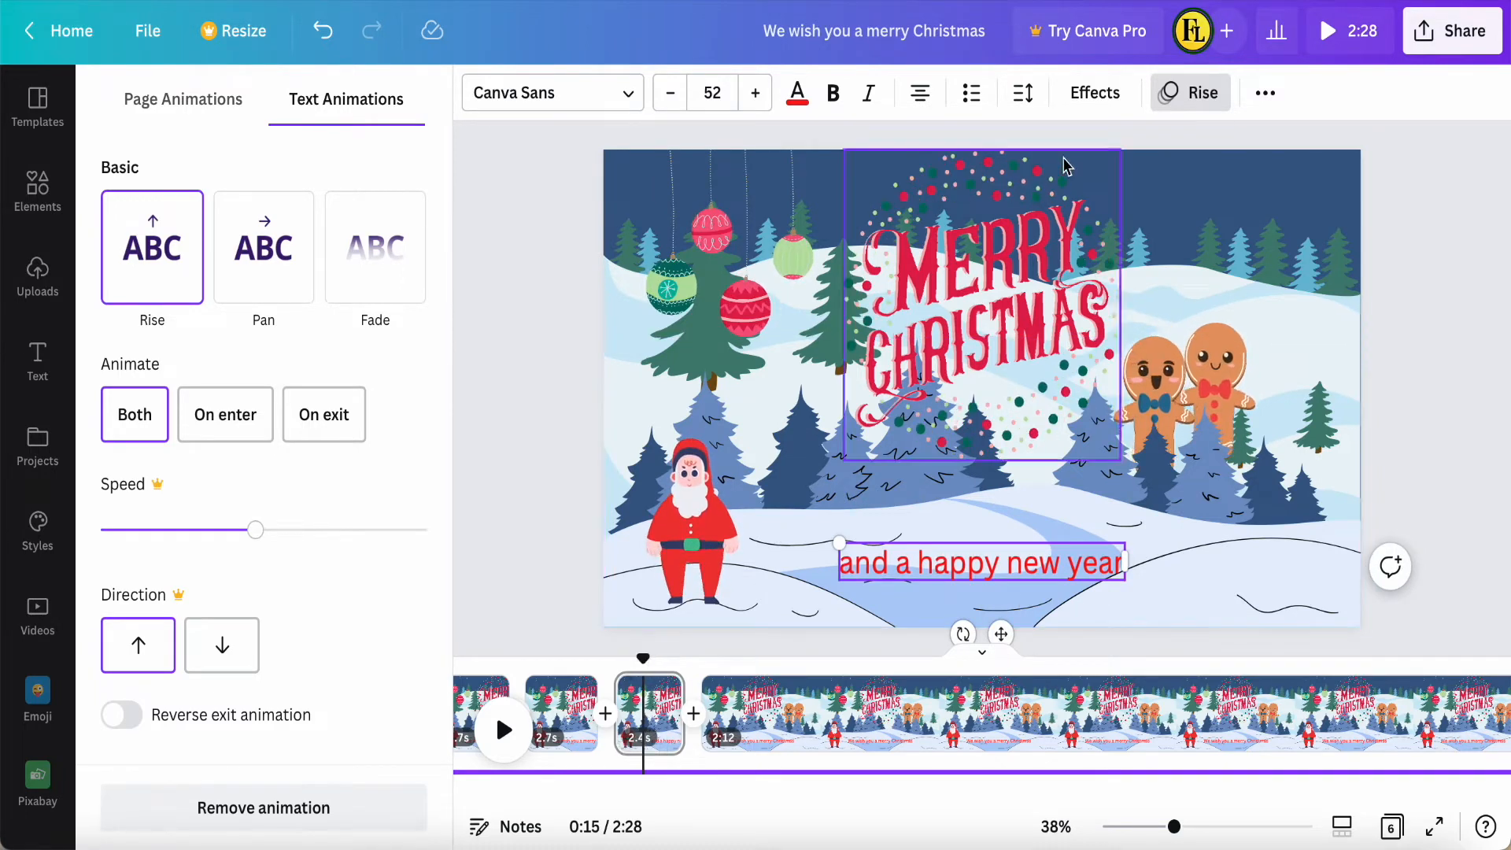
Step: Try the Pop and Stomp text animations on the "and a happy new year" lyric
{"action": "left_click", "coordinate": [1170, 95]}
{"action": "left_click", "coordinate": [1172, 96]}
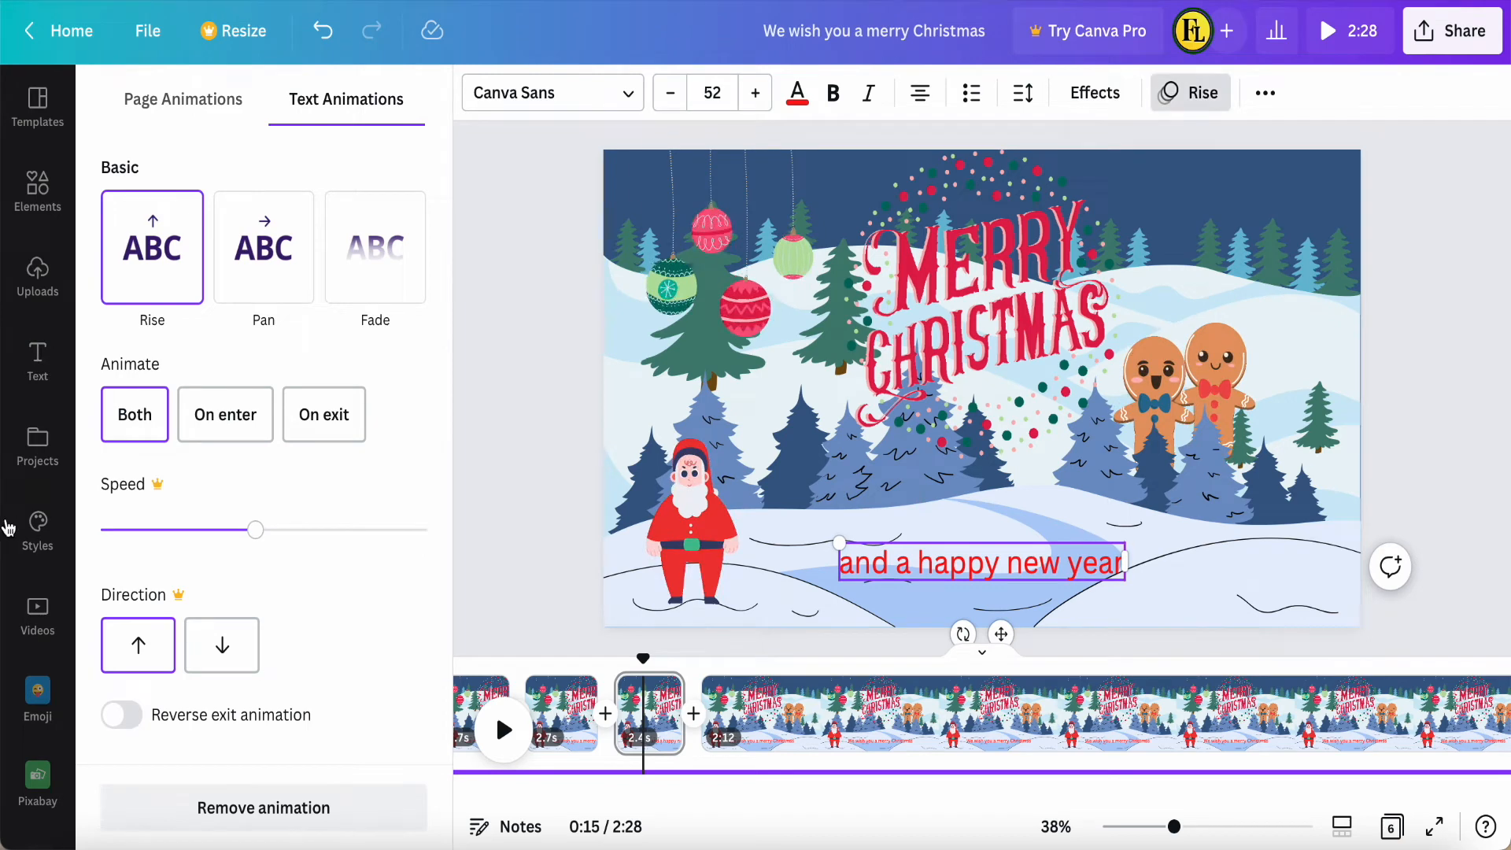
{"action": "scroll", "coordinate": [258, 370], "scroll_direction": "down", "scroll_amount": 5}
{"action": "left_click", "coordinate": [152, 331]}
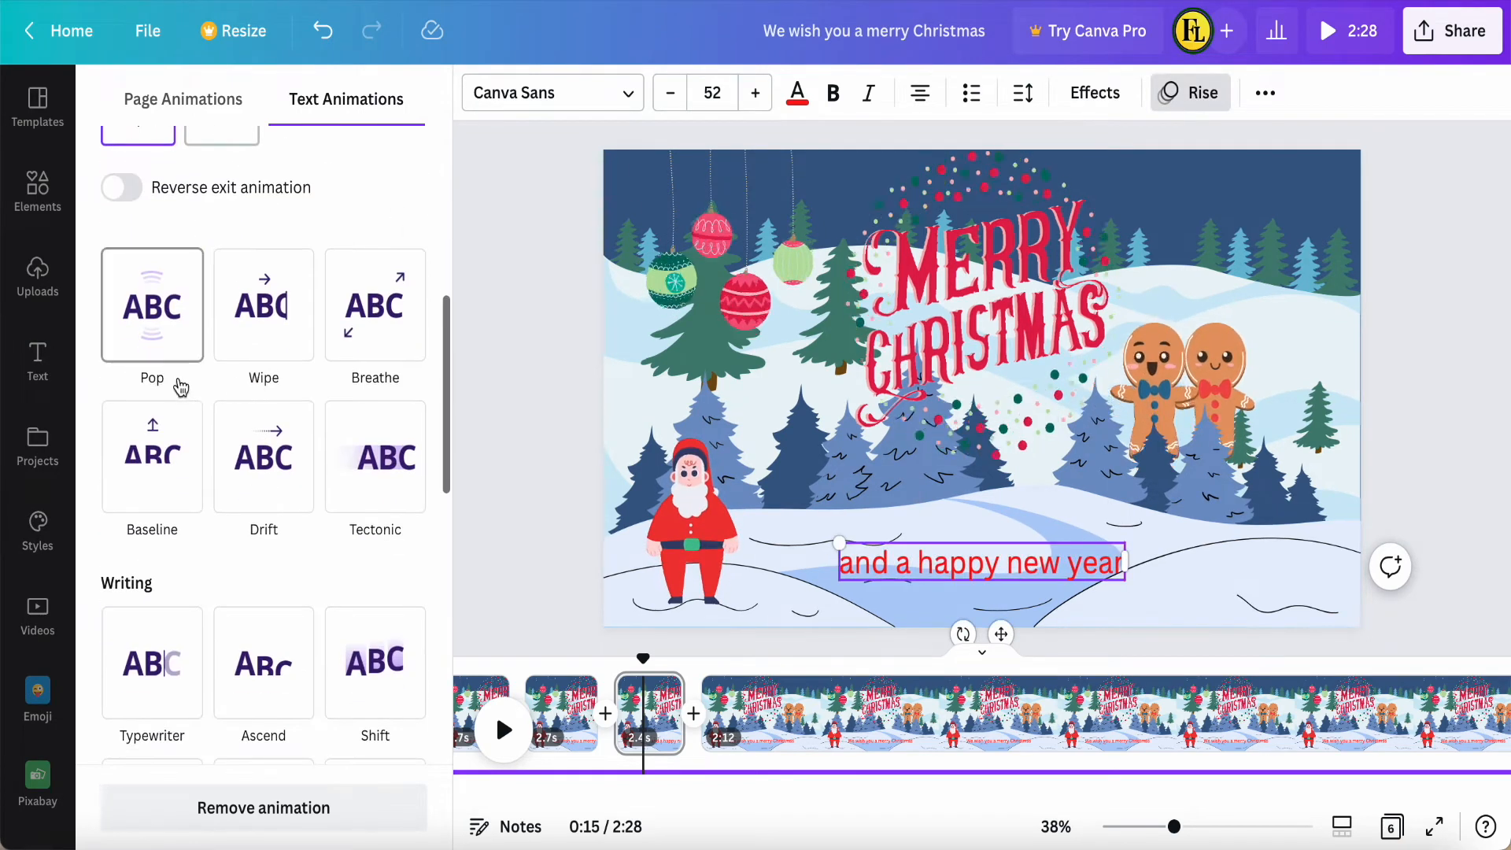
{"action": "scroll", "coordinate": [189, 394], "scroll_direction": "down", "scroll_amount": 7}
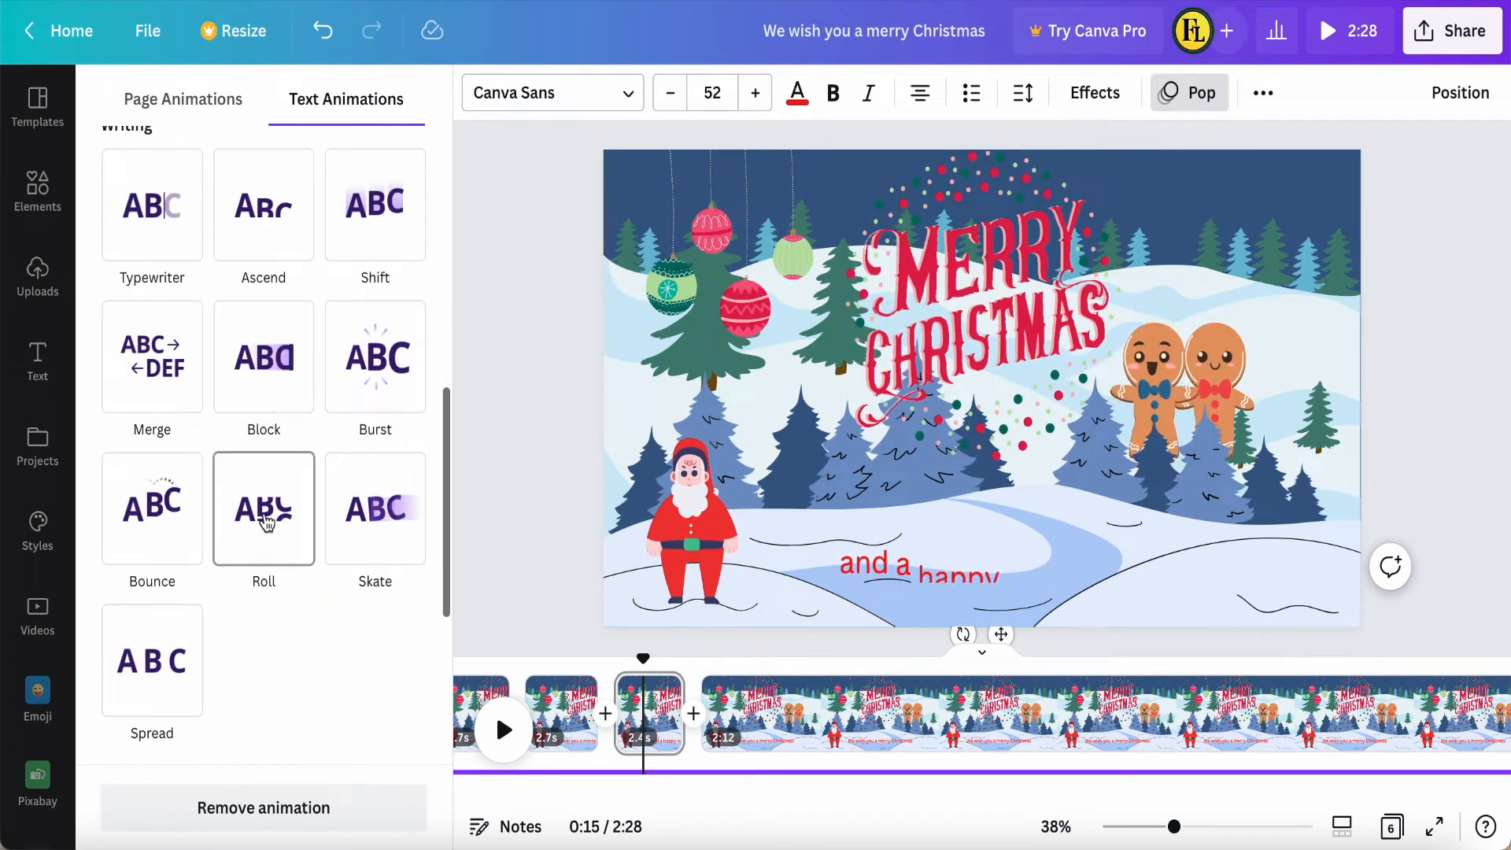
{"action": "left_click", "coordinate": [266, 370]}
{"action": "scroll", "coordinate": [219, 556], "scroll_direction": "down", "scroll_amount": 5}
{"action": "left_click", "coordinate": [150, 621]}
{"action": "scroll", "coordinate": [135, 634], "scroll_direction": "down", "scroll_amount": 2}
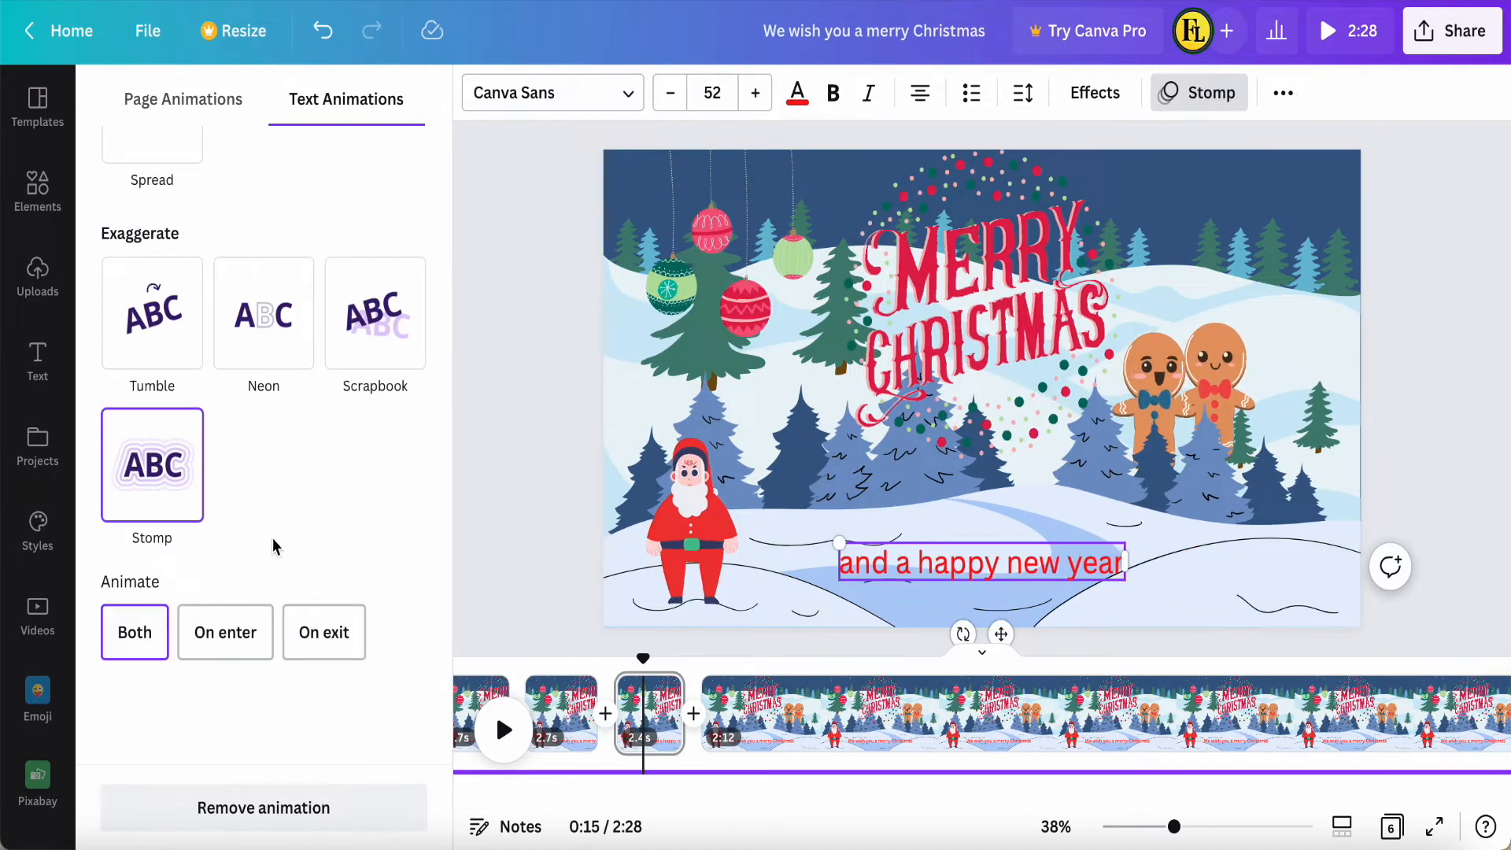
Step: Apply the Roll writing animation to the "and a happy new year" lyric and close the animation settings
{"action": "scroll", "coordinate": [327, 338], "scroll_direction": "up", "scroll_amount": 3}
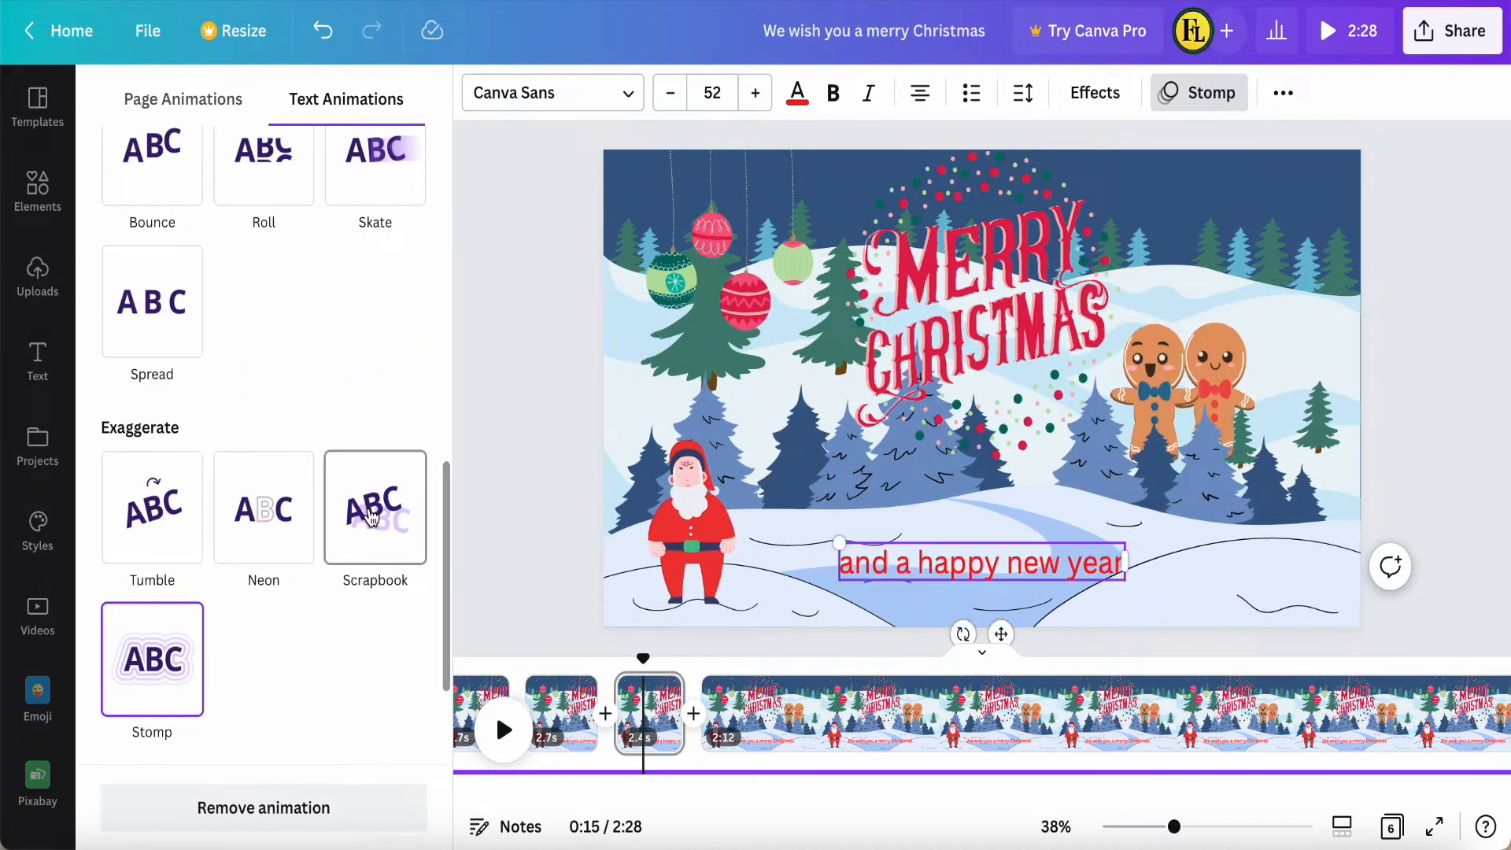
{"action": "scroll", "coordinate": [371, 515], "scroll_direction": "up", "scroll_amount": 3}
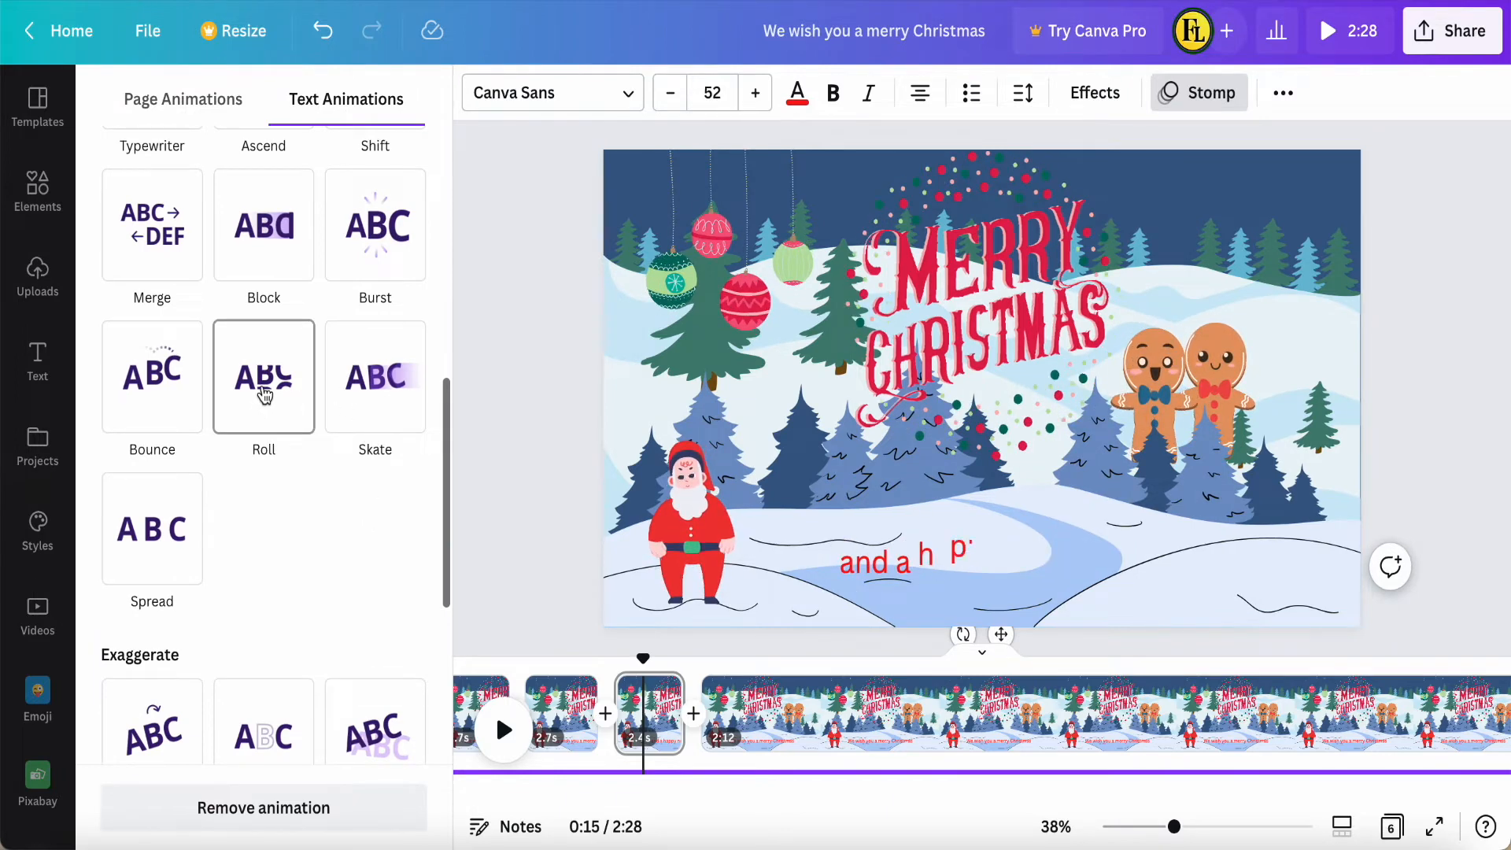
{"action": "left_click", "coordinate": [254, 410]}
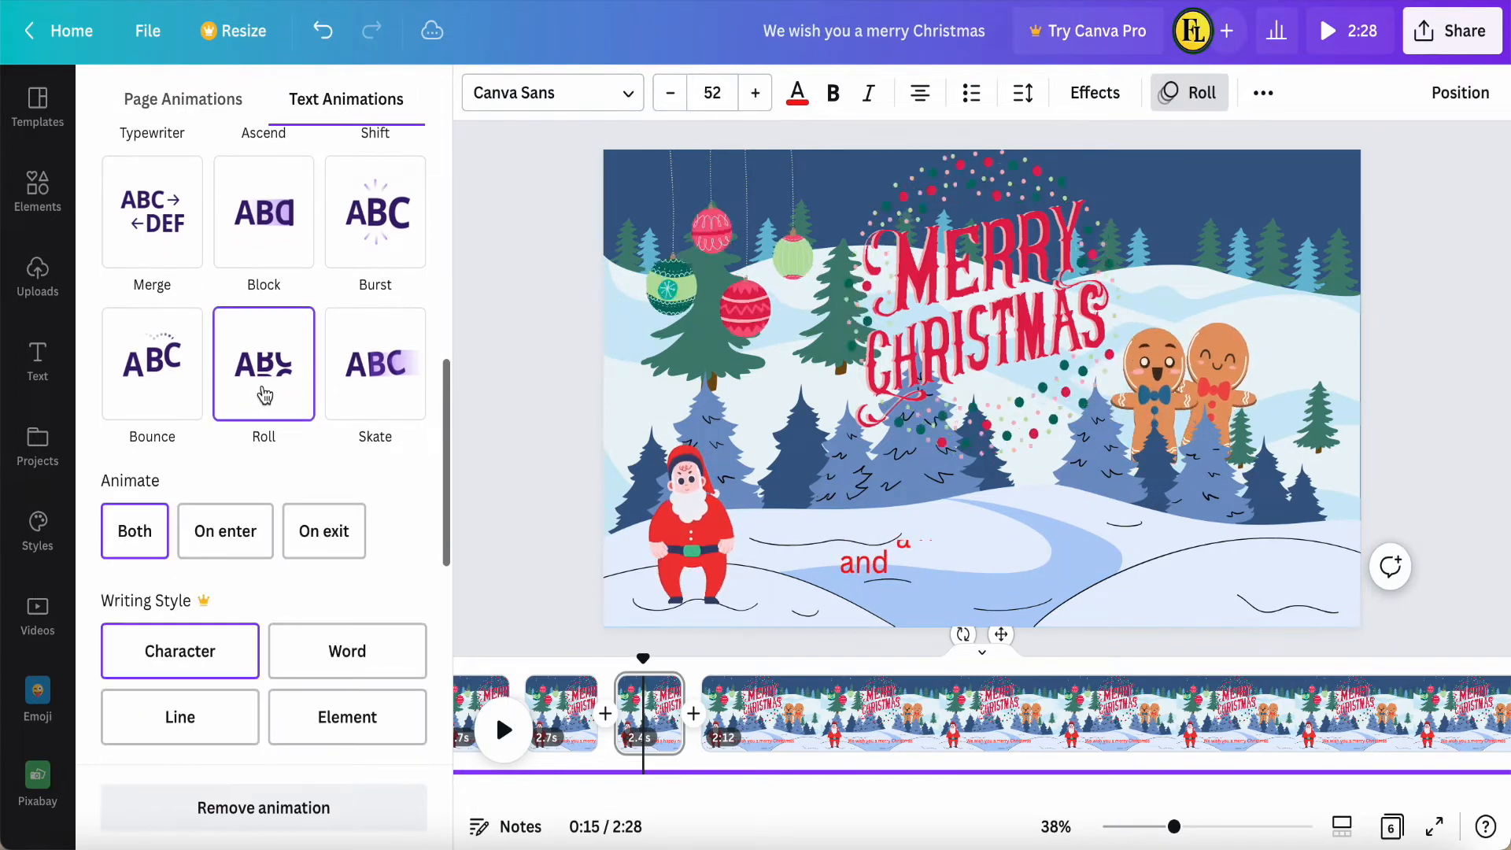
{"action": "left_click", "coordinate": [536, 406]}
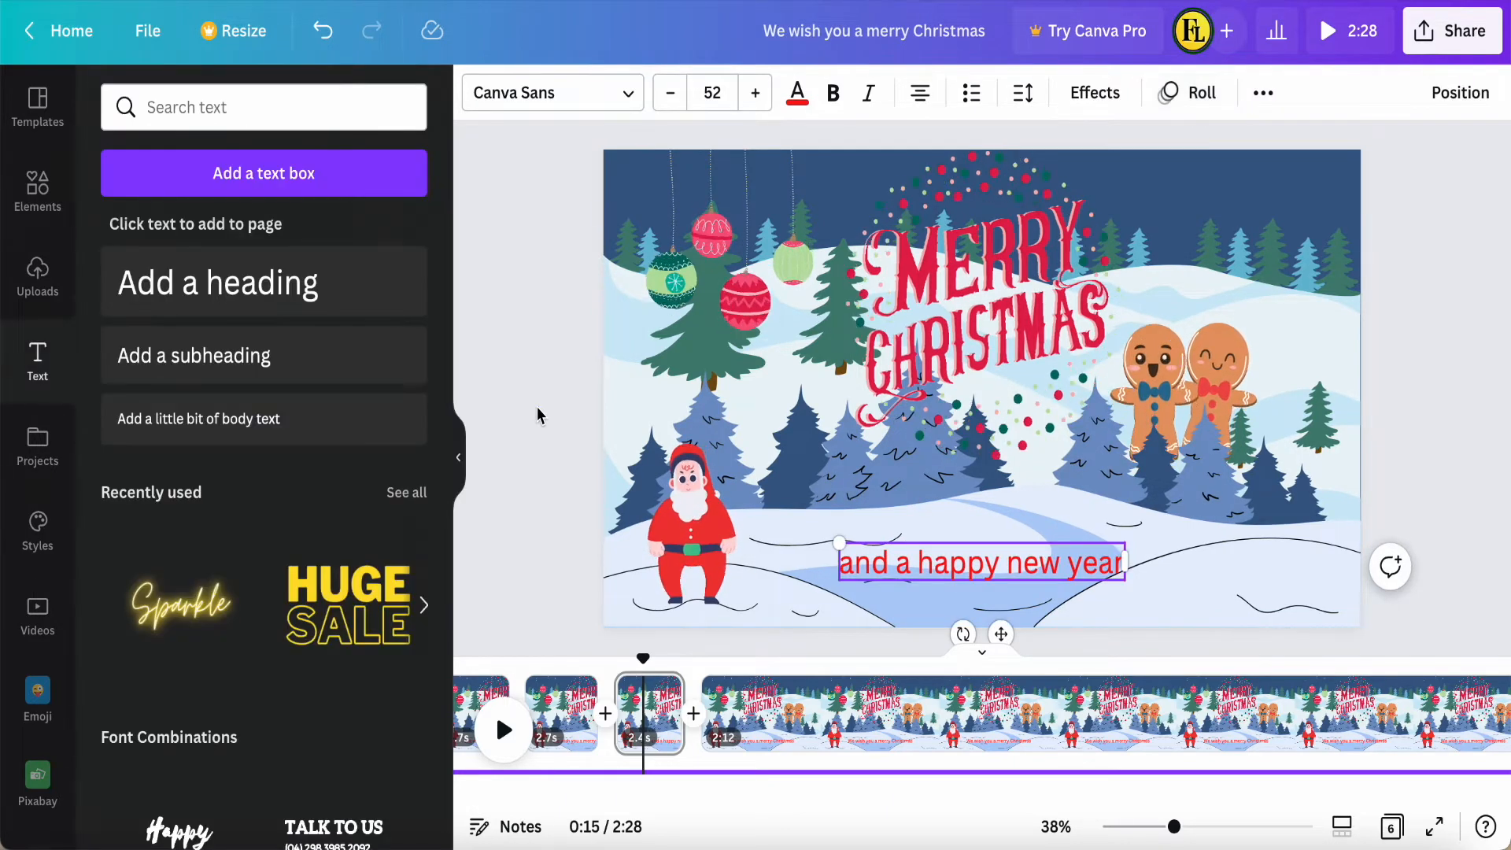
Step: Play on to the end of the next lyric line and split the sixth page there, leaving a 3.1 s page
{"action": "left_click", "coordinate": [502, 732]}
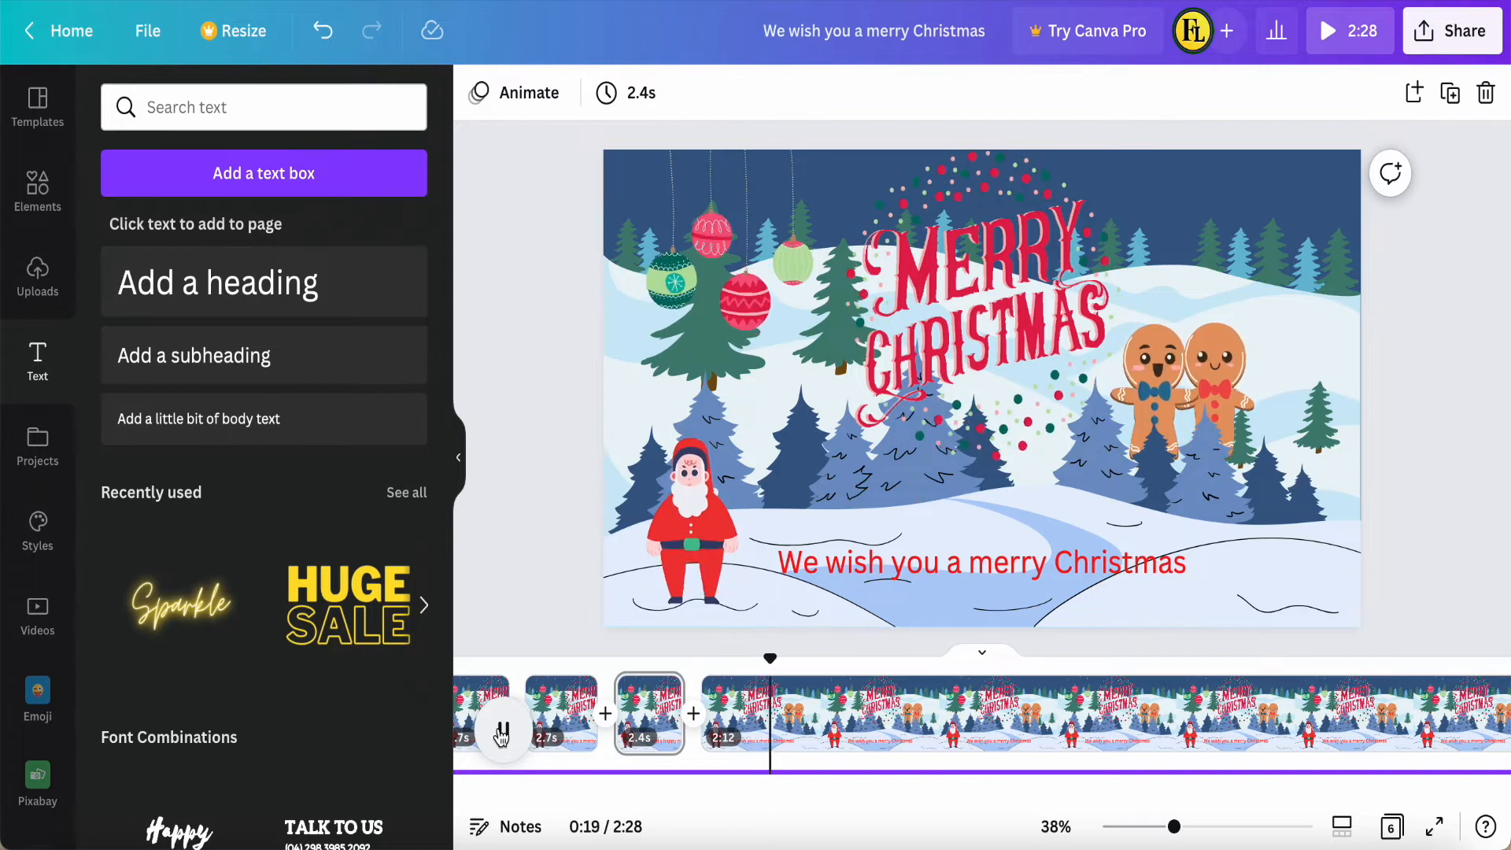
{"action": "left_click", "coordinate": [502, 732]}
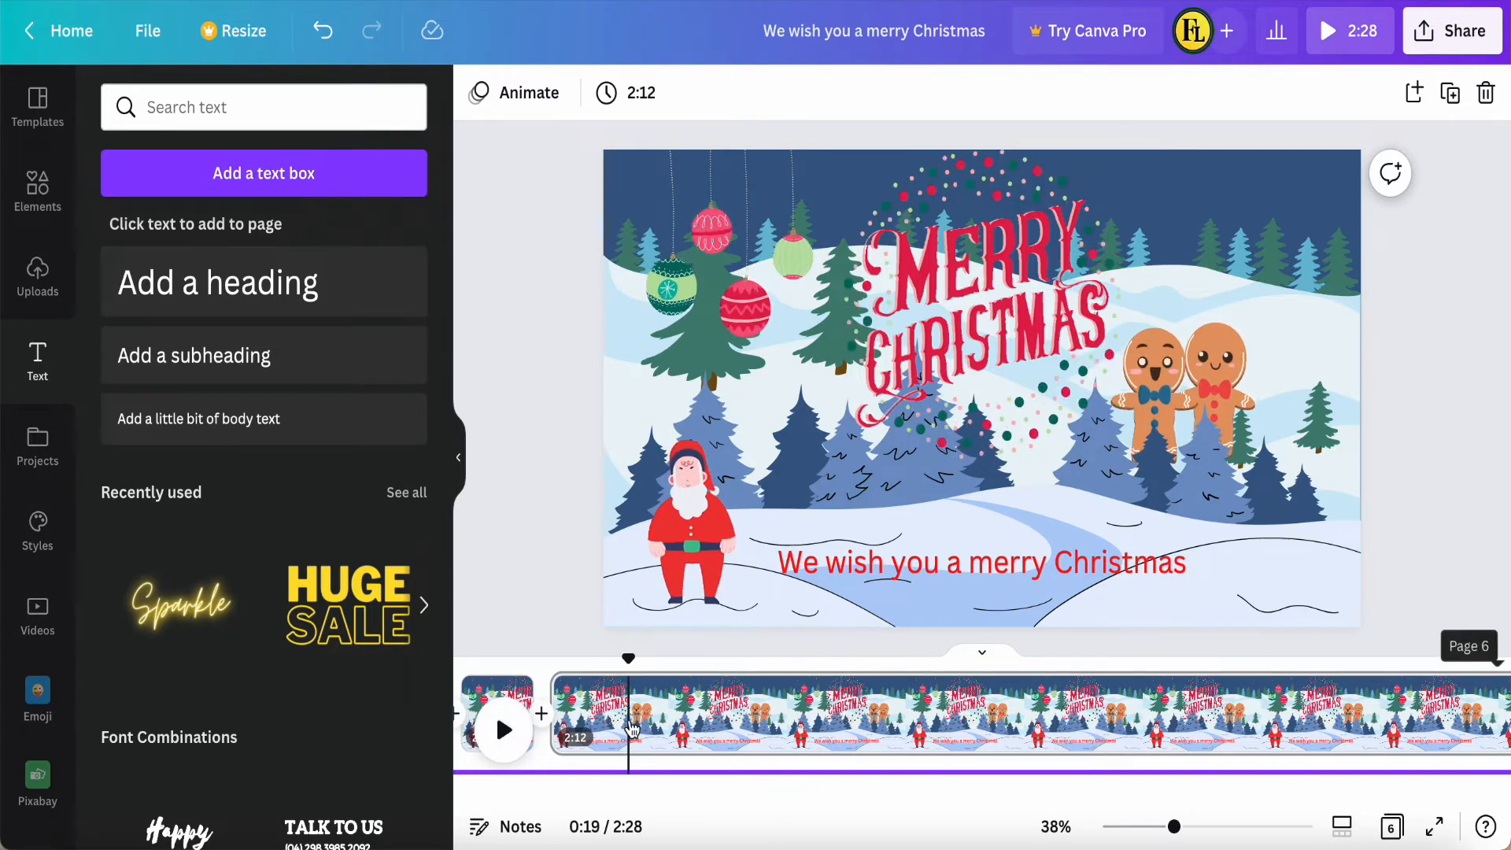
{"action": "key", "text": "s"}
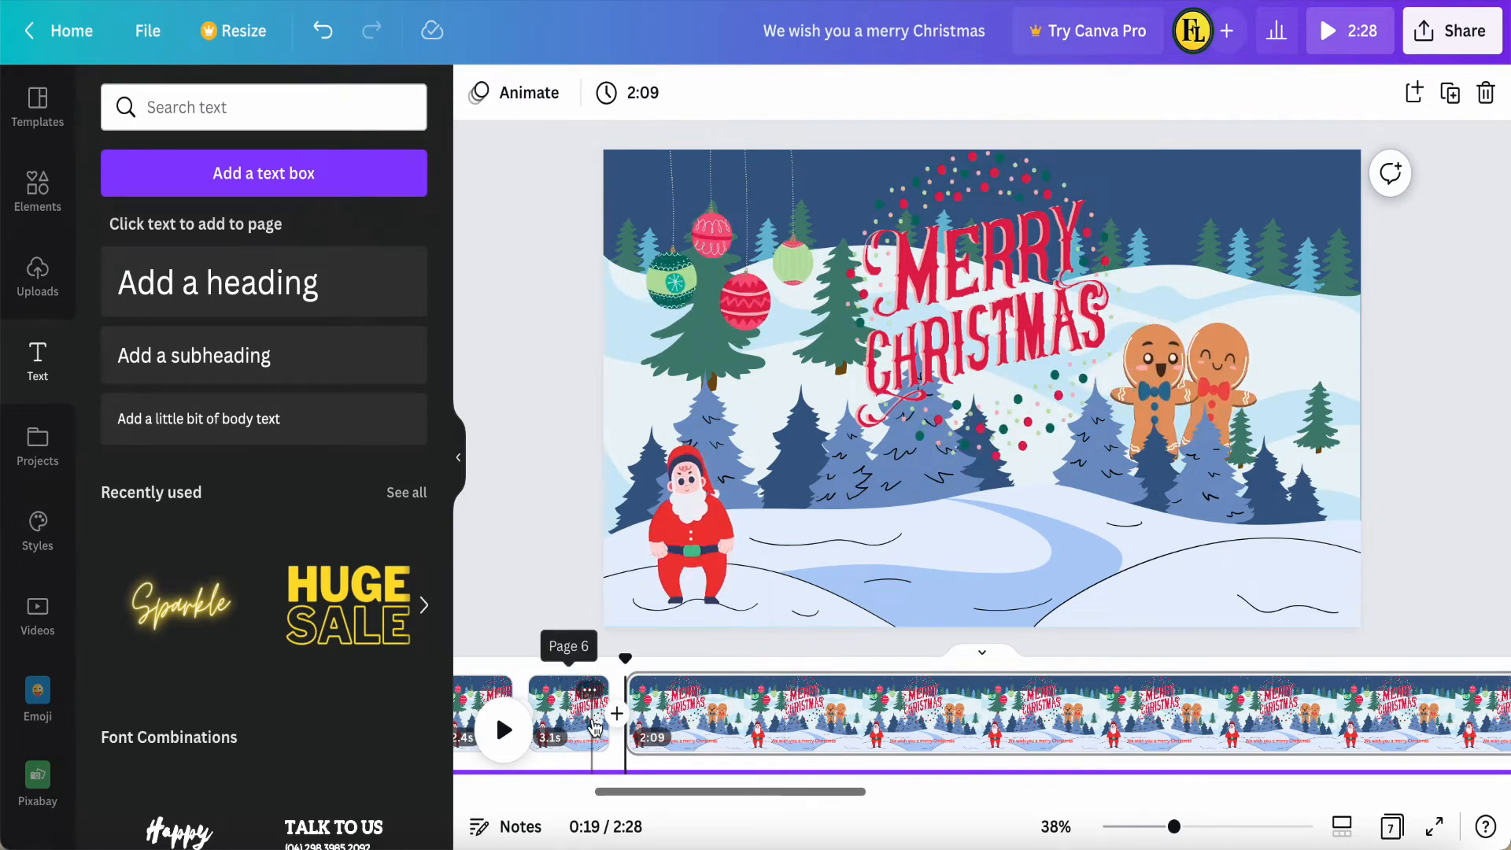
{"action": "scroll", "coordinate": [817, 696], "scroll_direction": "left", "scroll_amount": 1}
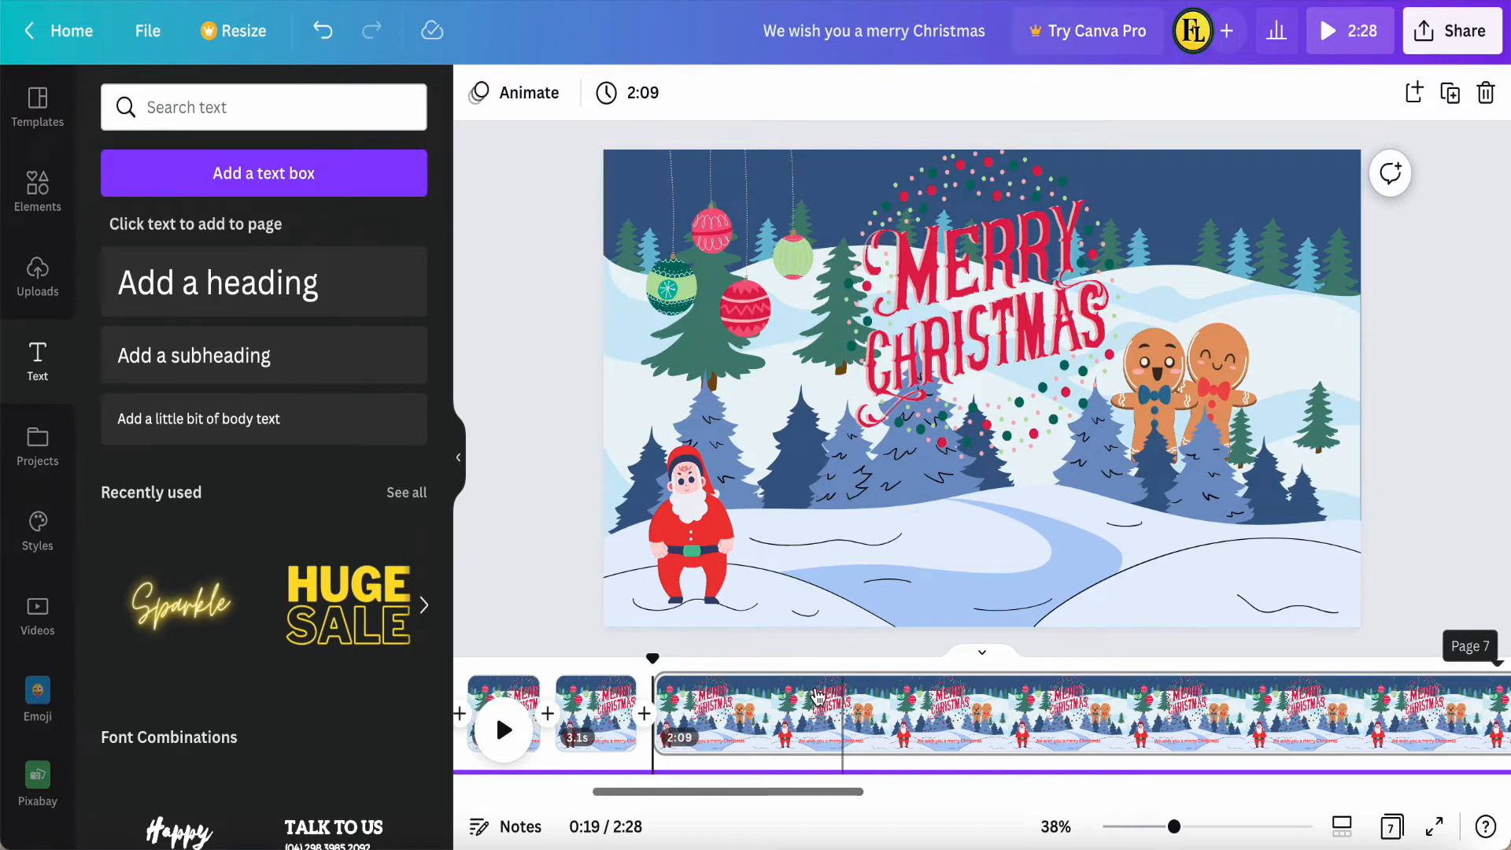
{"action": "scroll", "coordinate": [817, 696], "scroll_direction": "left", "scroll_amount": 1}
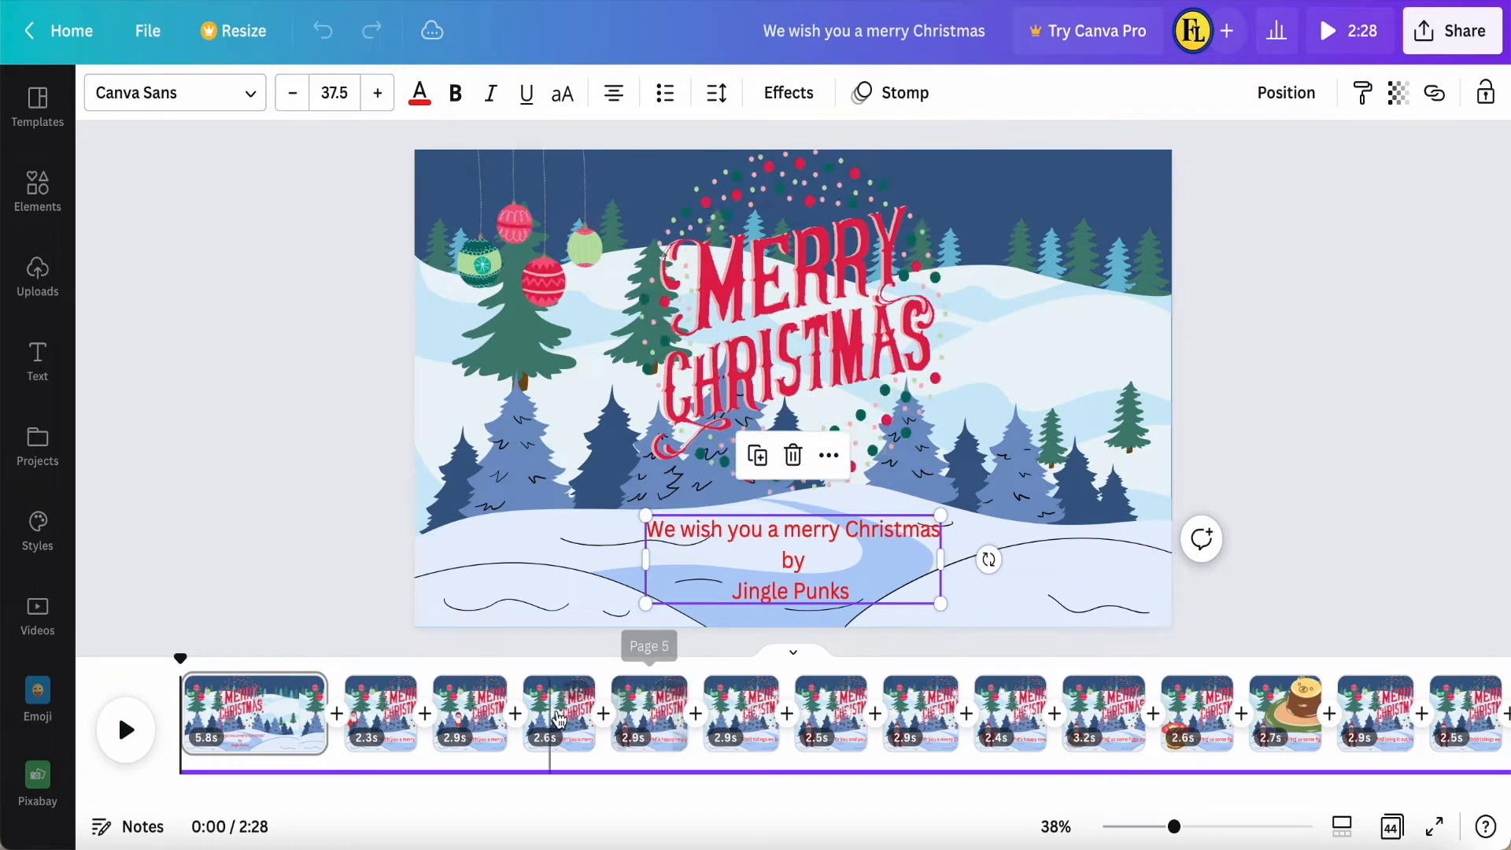
Step: Review pages 2 to 10 one by one, examining each page's lyric line, Santa placement, snowflake group and pudding sticker
{"action": "left_click", "coordinate": [385, 700]}
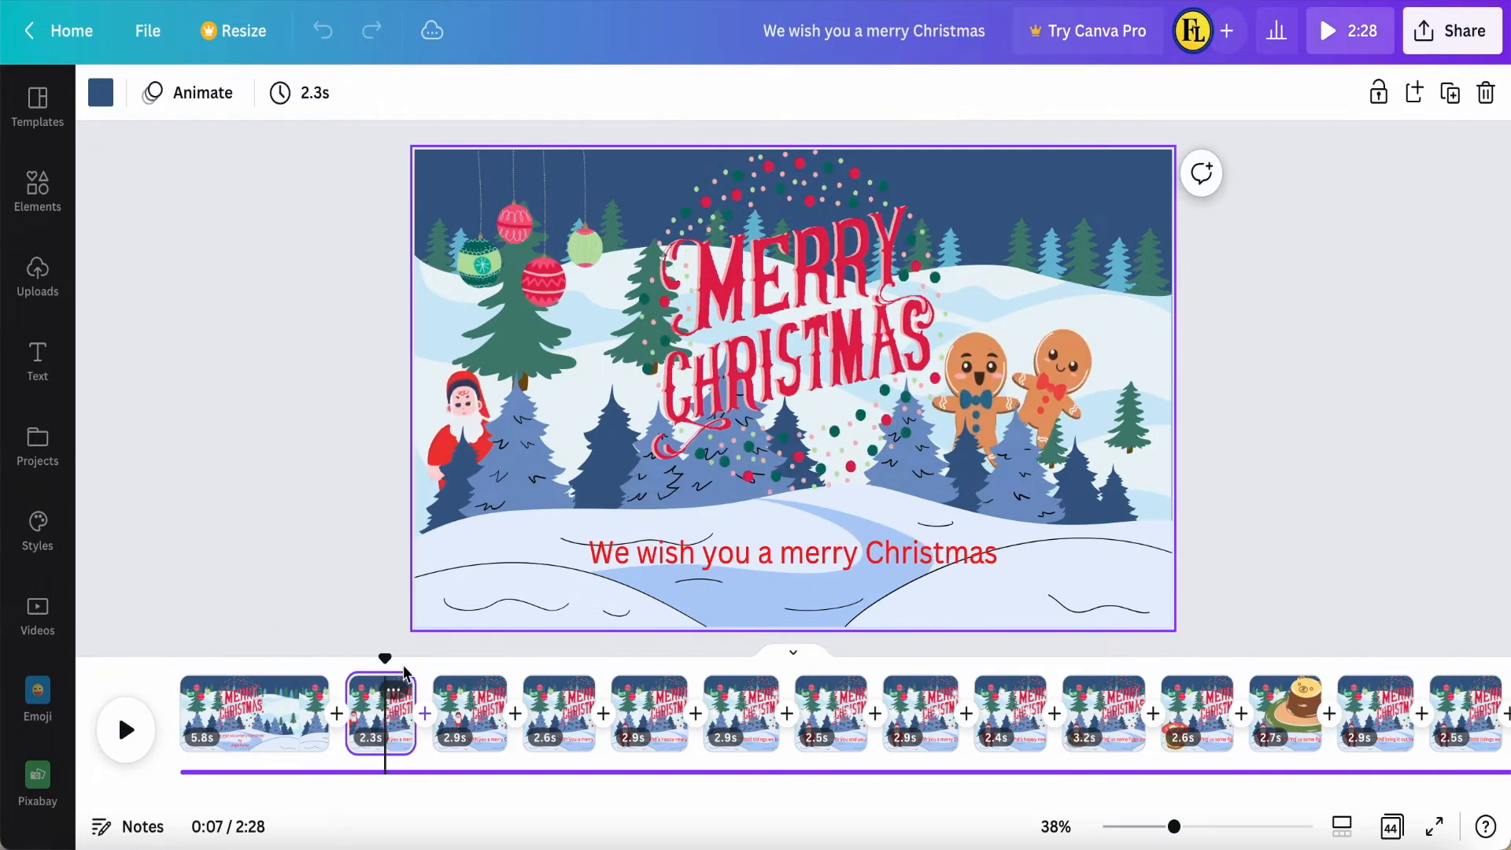
{"action": "left_click", "coordinate": [479, 406]}
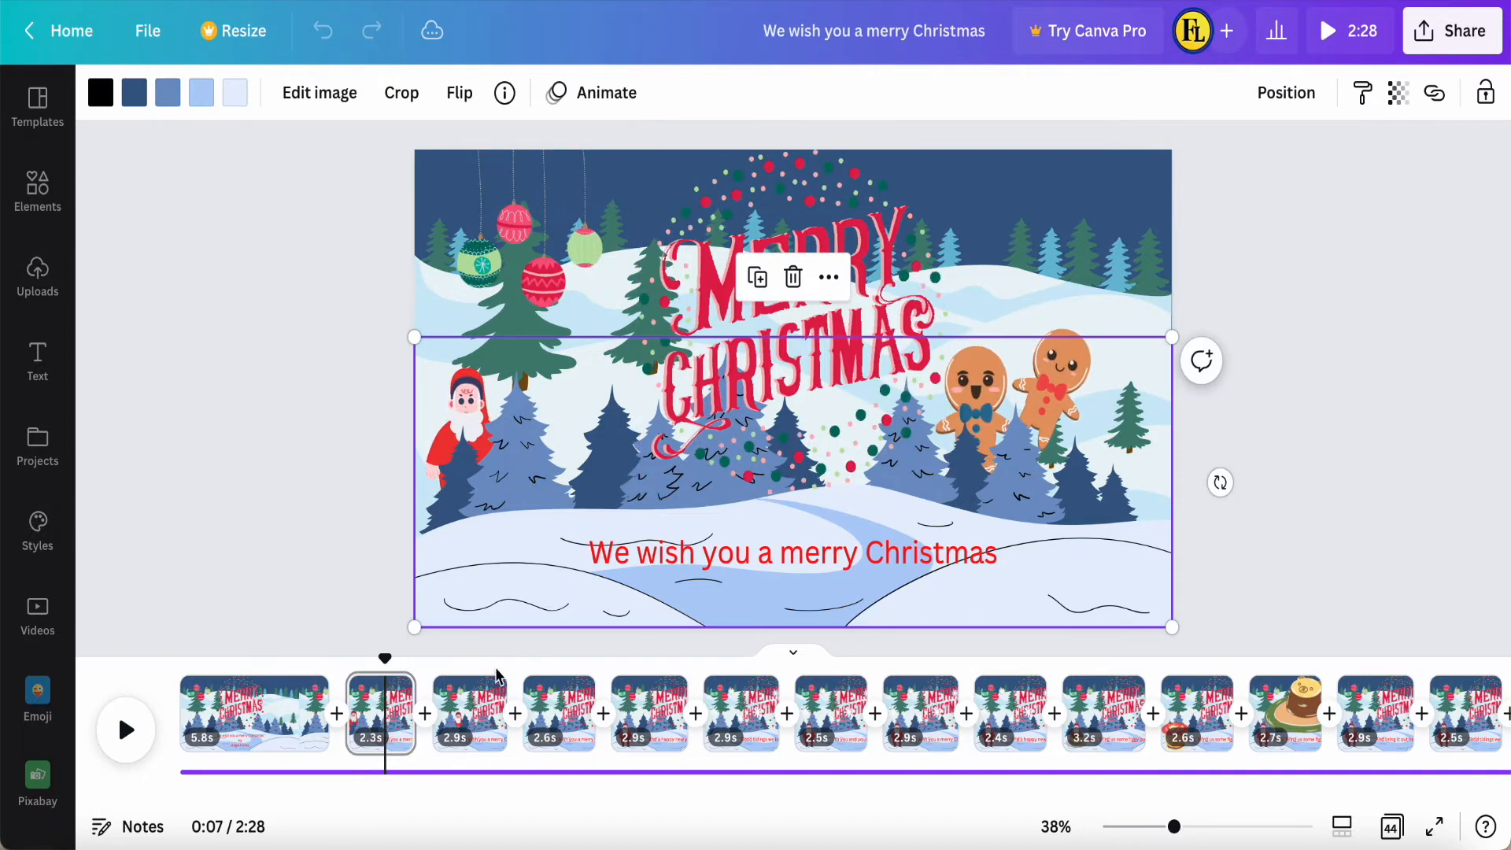
{"action": "left_click", "coordinate": [481, 713]}
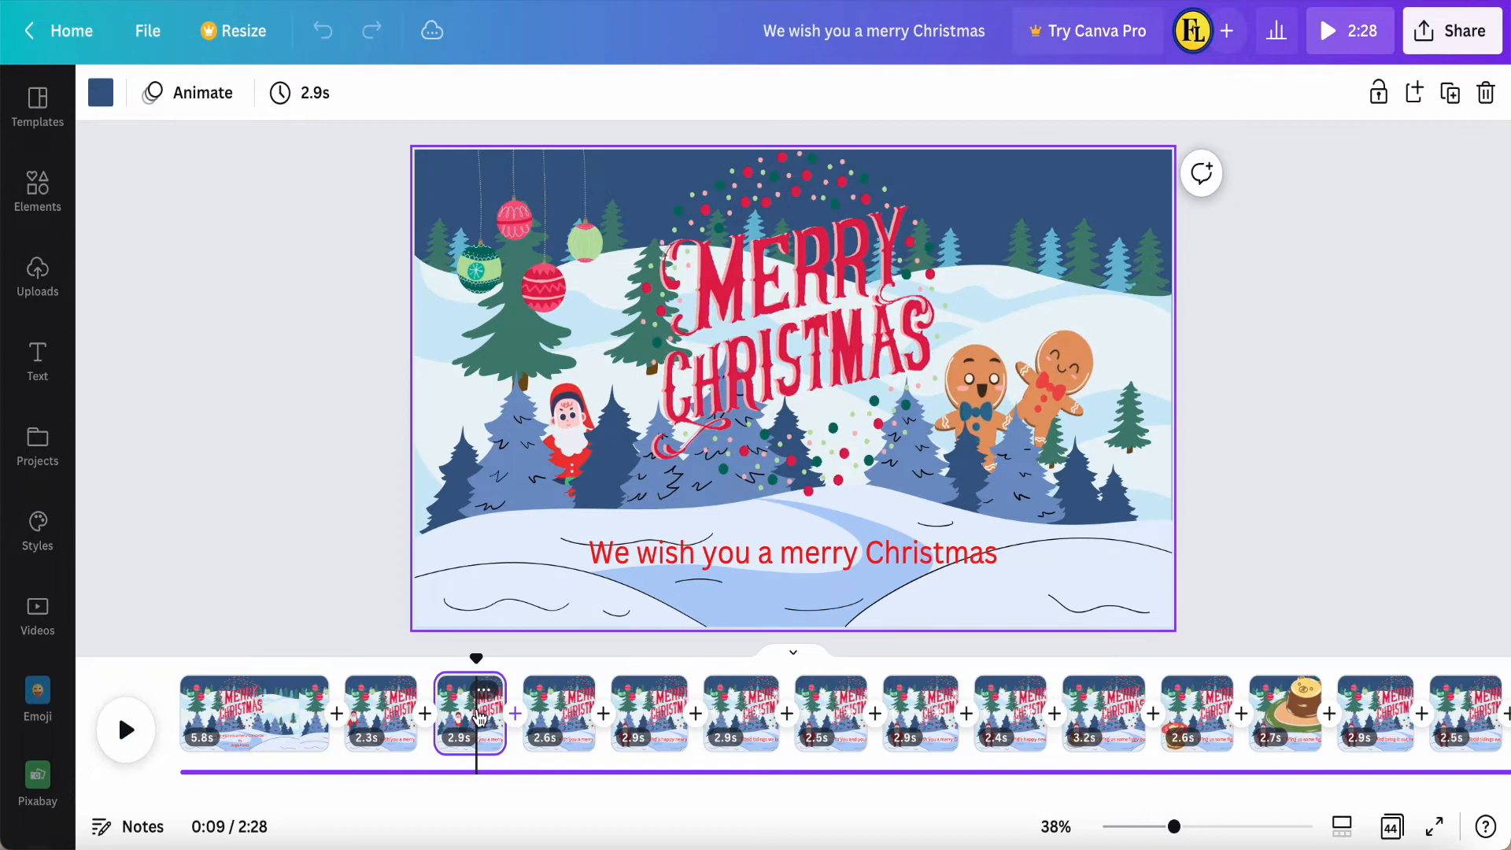
{"action": "left_click", "coordinate": [560, 696]}
{"action": "left_click", "coordinate": [665, 728]}
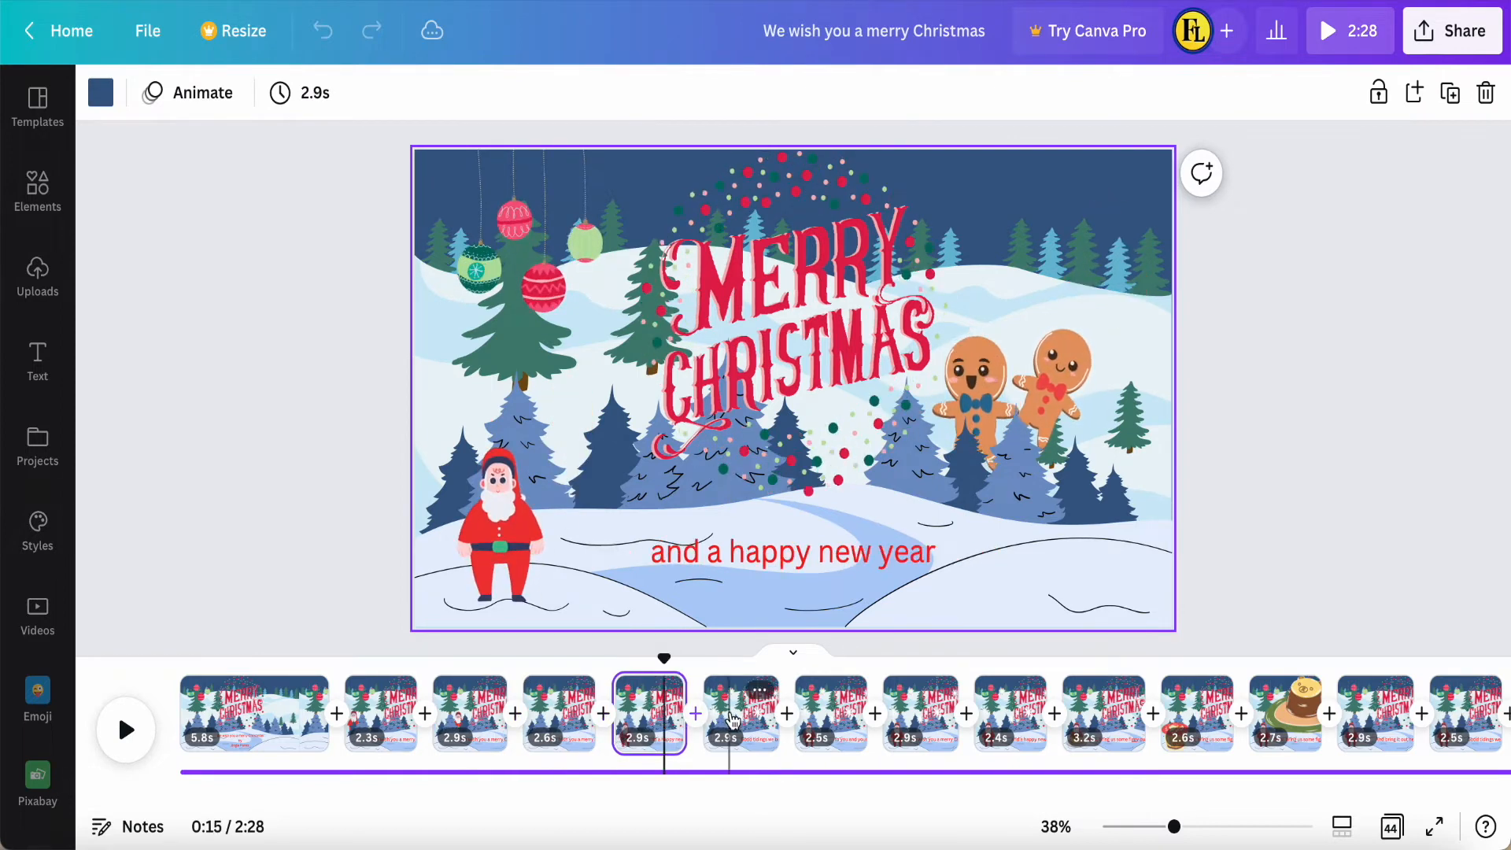
{"action": "left_click", "coordinate": [748, 704]}
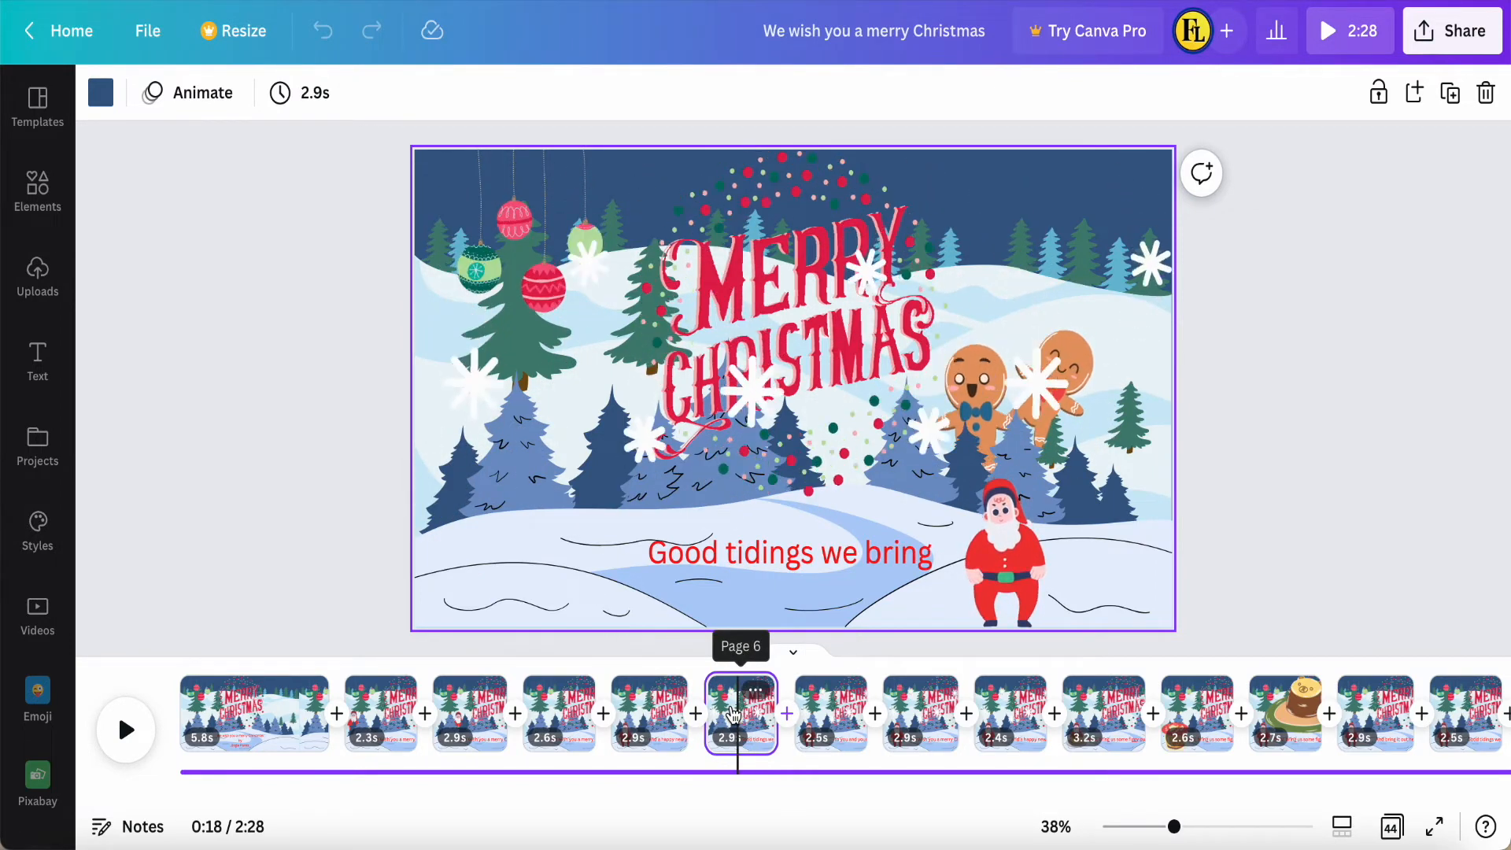
{"action": "left_click", "coordinate": [497, 457]}
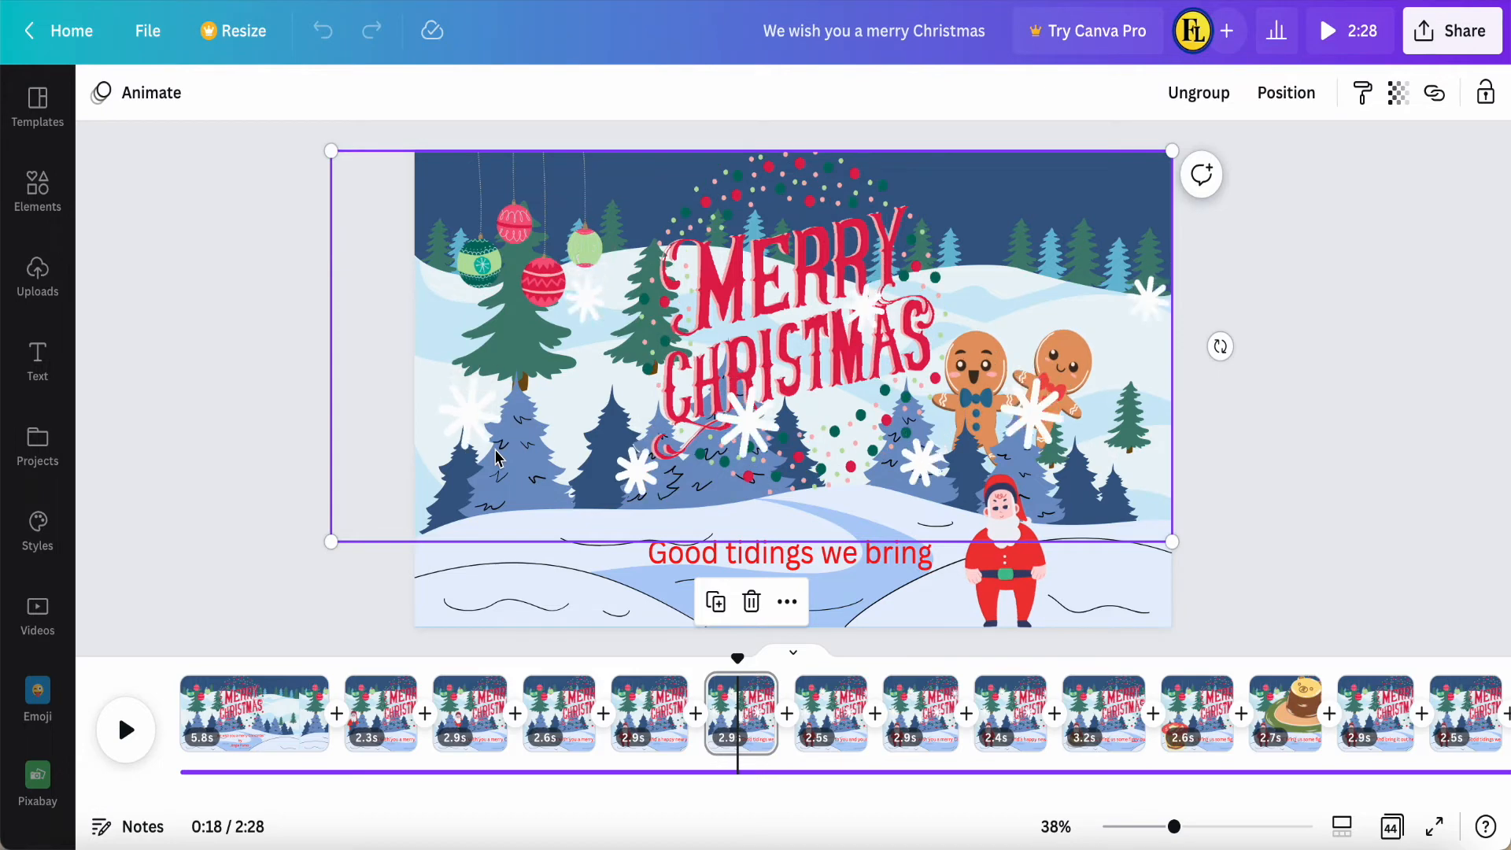
{"action": "left_click", "coordinate": [826, 700]}
{"action": "left_click", "coordinate": [913, 730]}
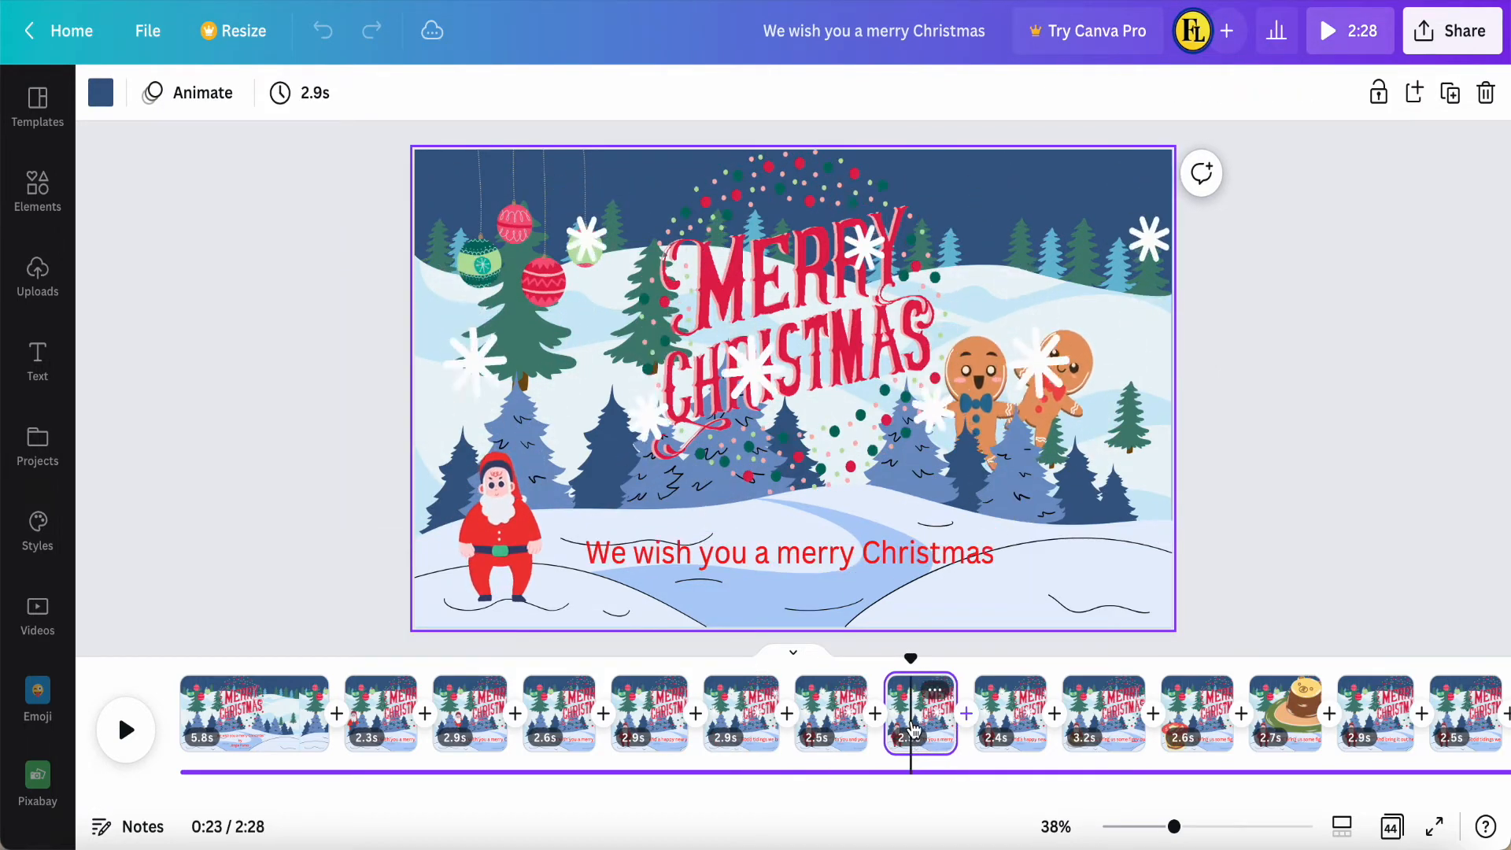
{"action": "left_click", "coordinate": [1014, 721]}
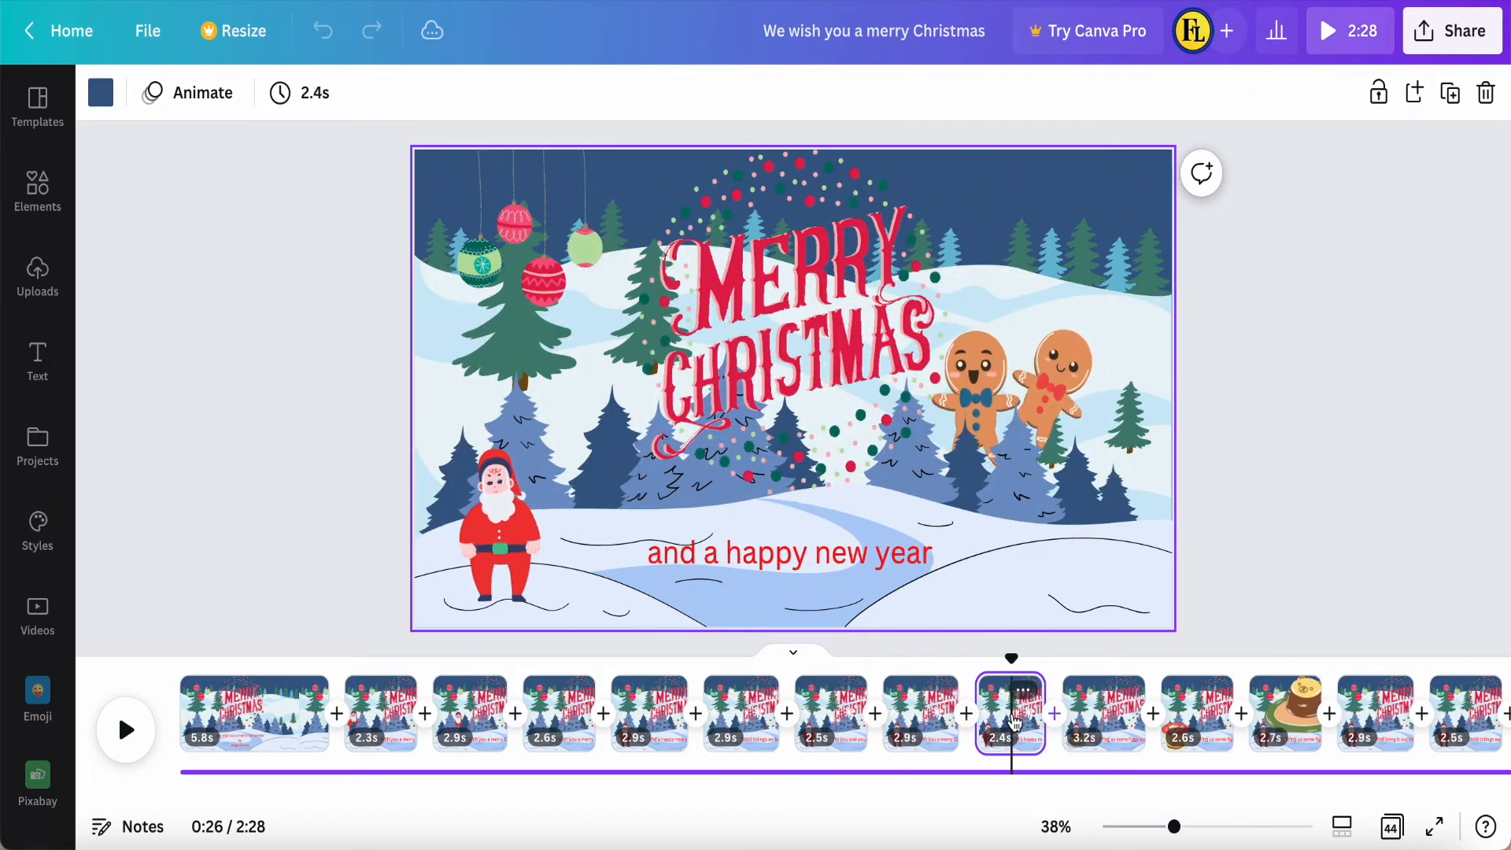
{"action": "left_click", "coordinate": [1102, 722]}
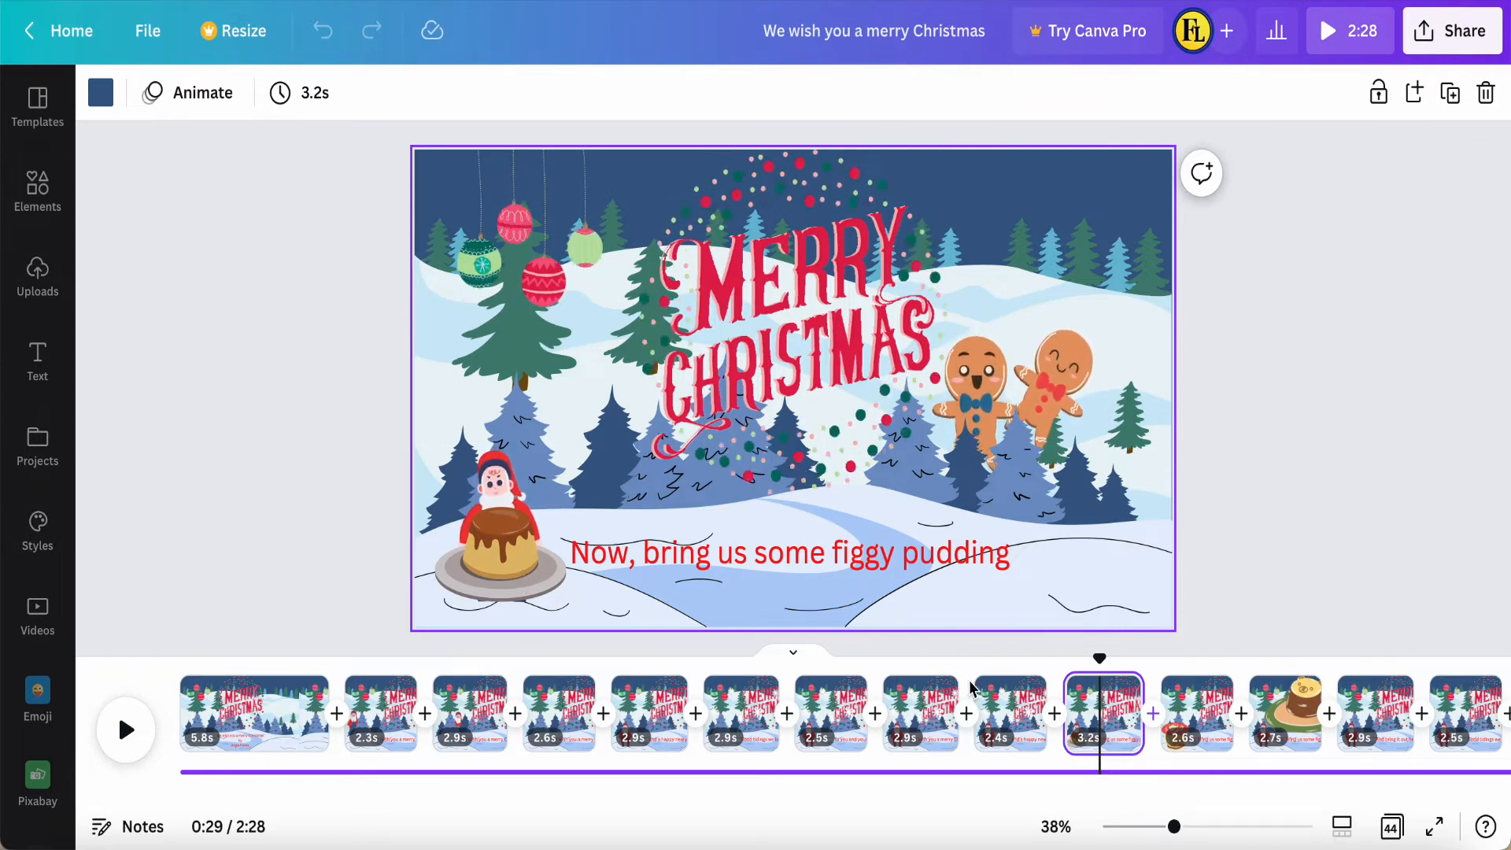
Step: Play the video from near the end of page 9 through the figgy pudding pages, pause it, and look over the following pages
{"action": "mouse_move", "coordinate": [1114, 711]}
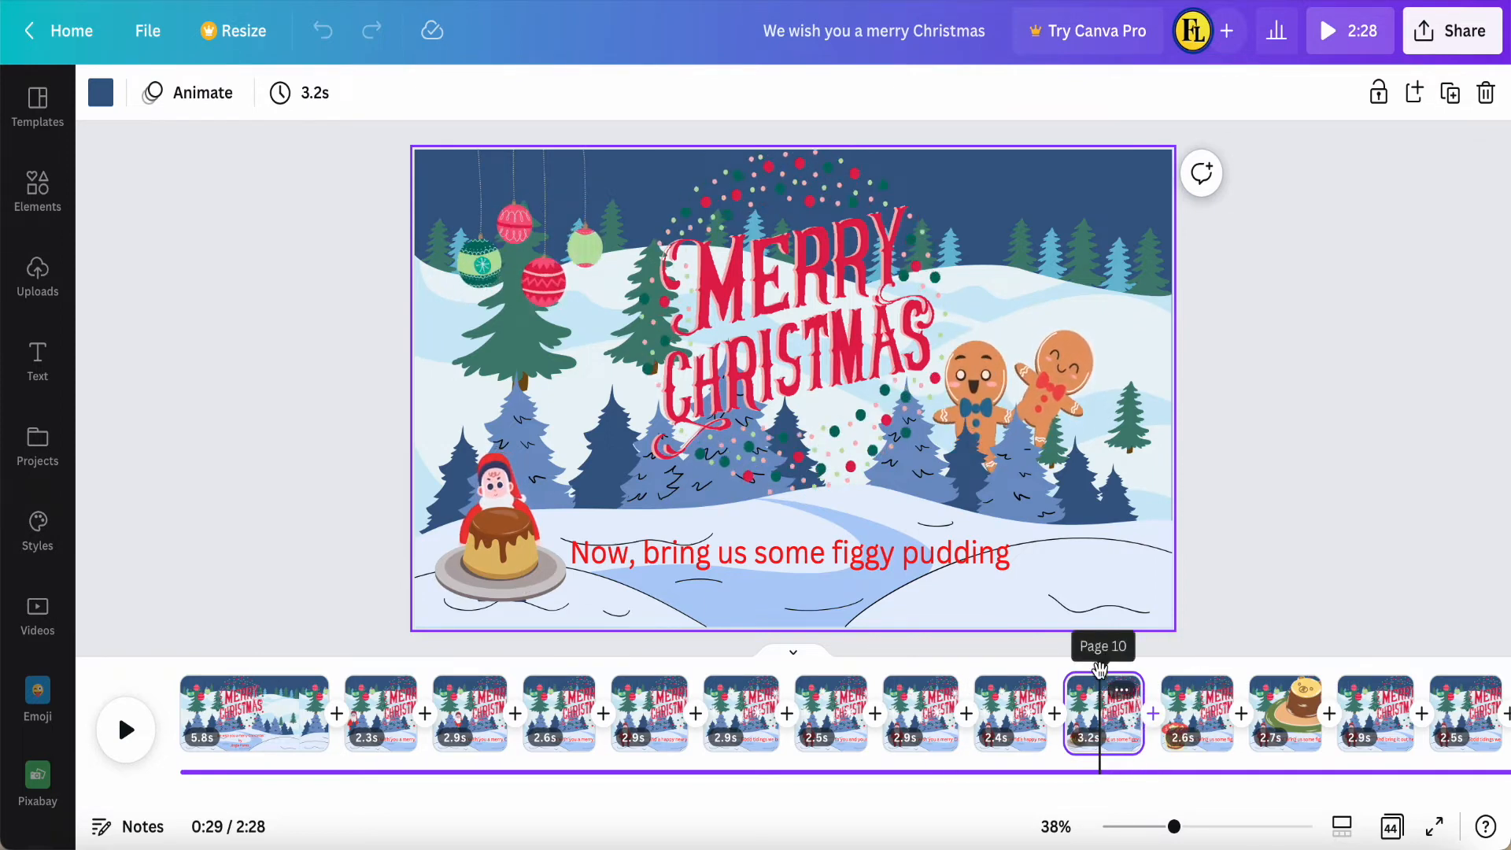
{"action": "left_click_drag", "start_coordinate": [1099, 657], "coordinate": [1026, 663]}
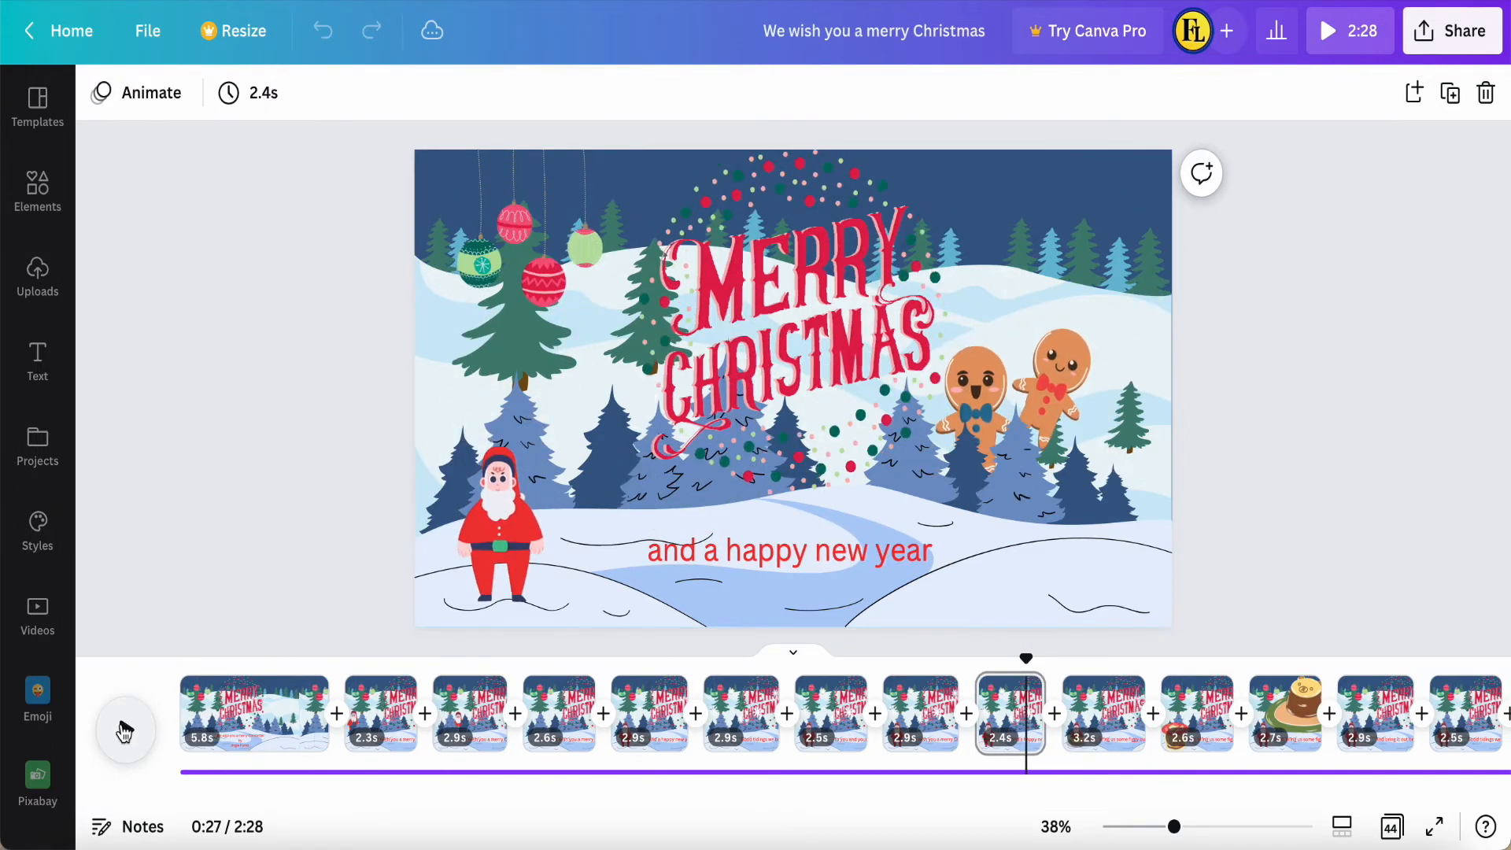
{"action": "left_click", "coordinate": [125, 730]}
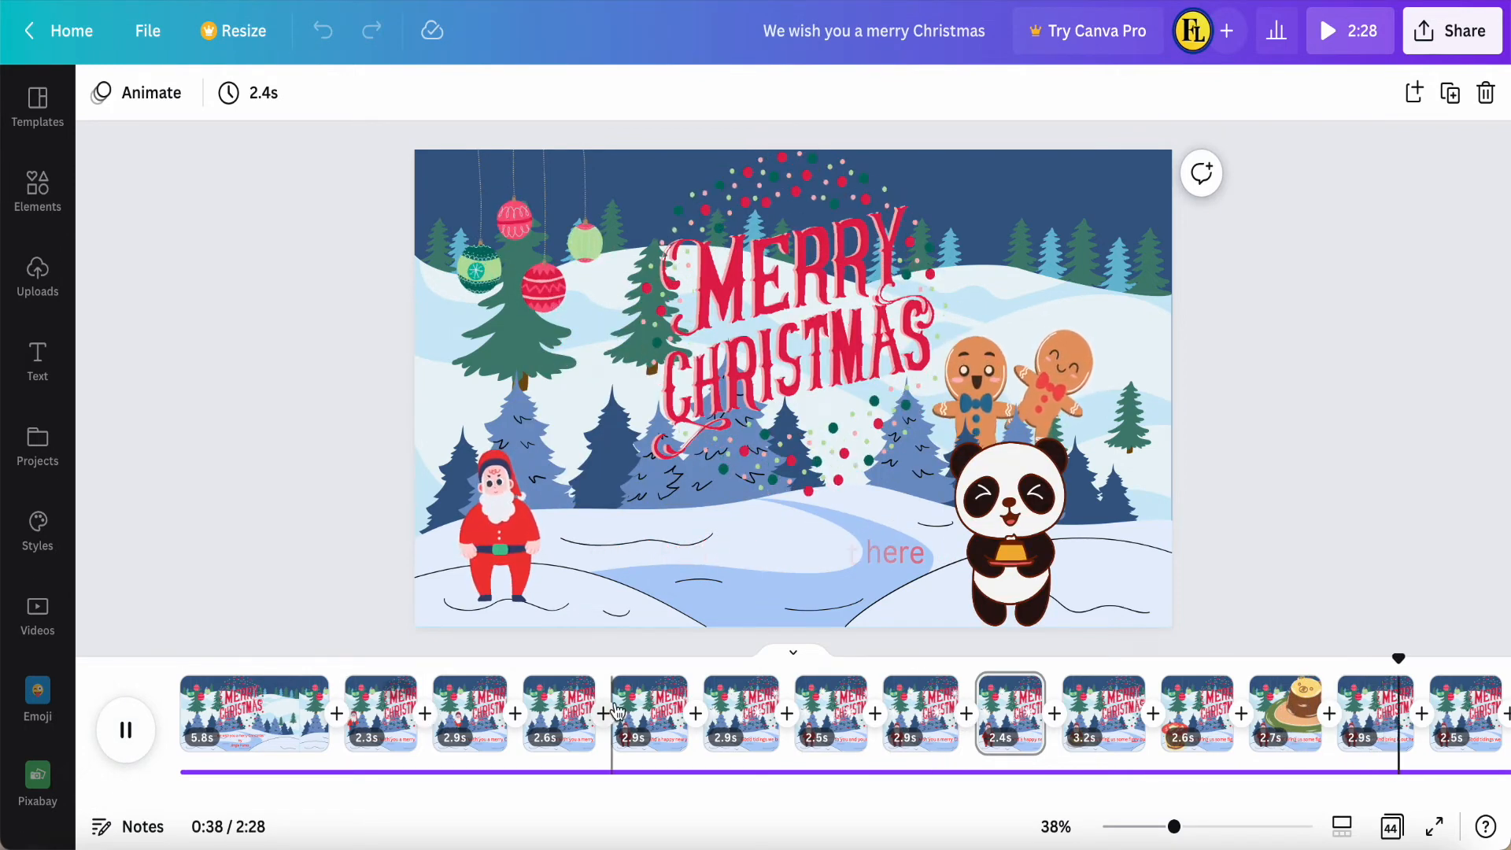
{"action": "scroll", "coordinate": [618, 712], "scroll_direction": "right", "scroll_amount": 5}
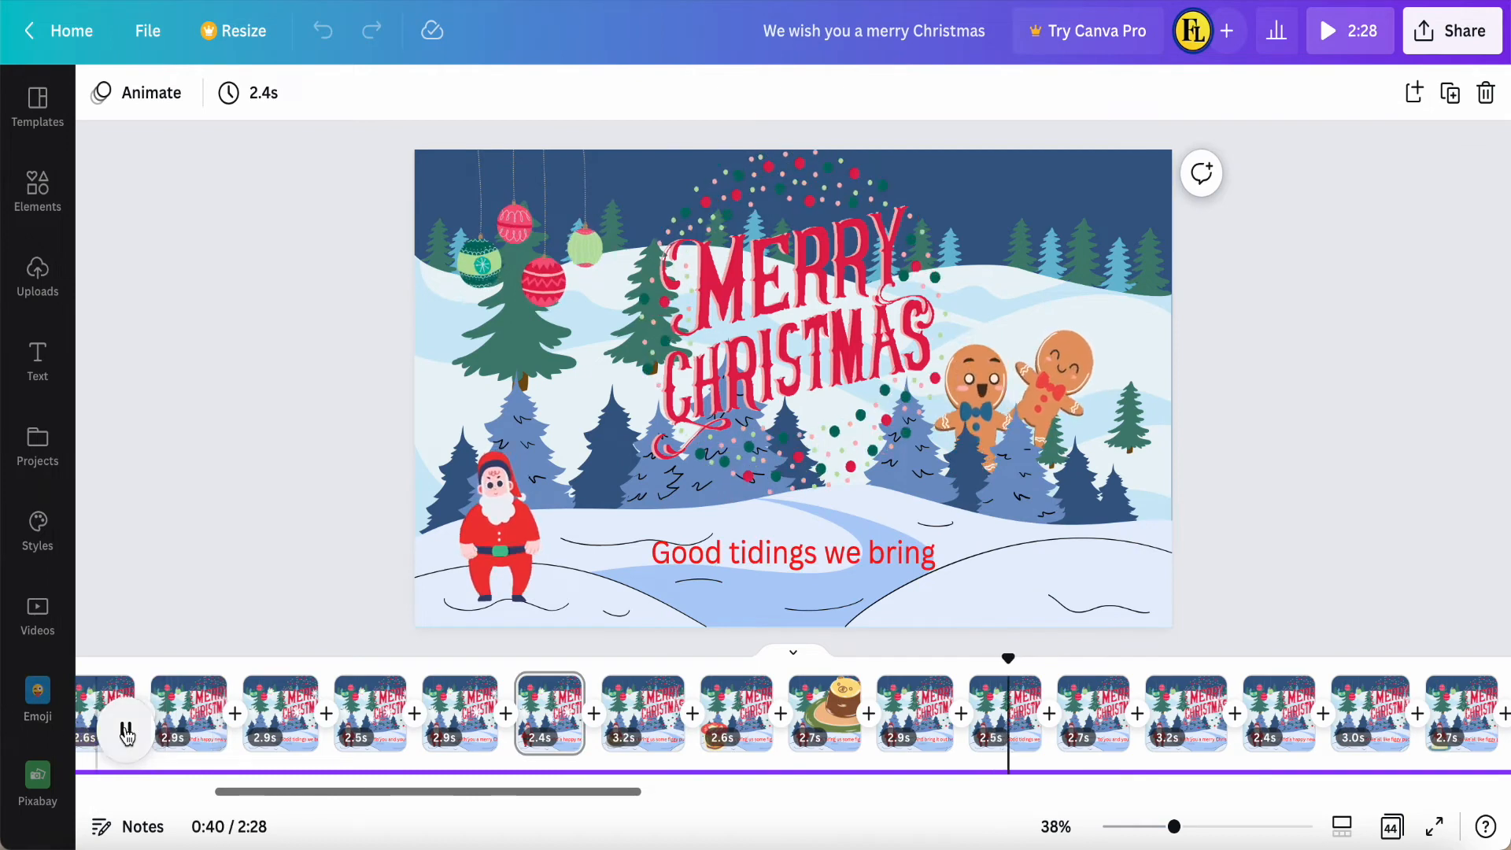
{"action": "left_click", "coordinate": [126, 731]}
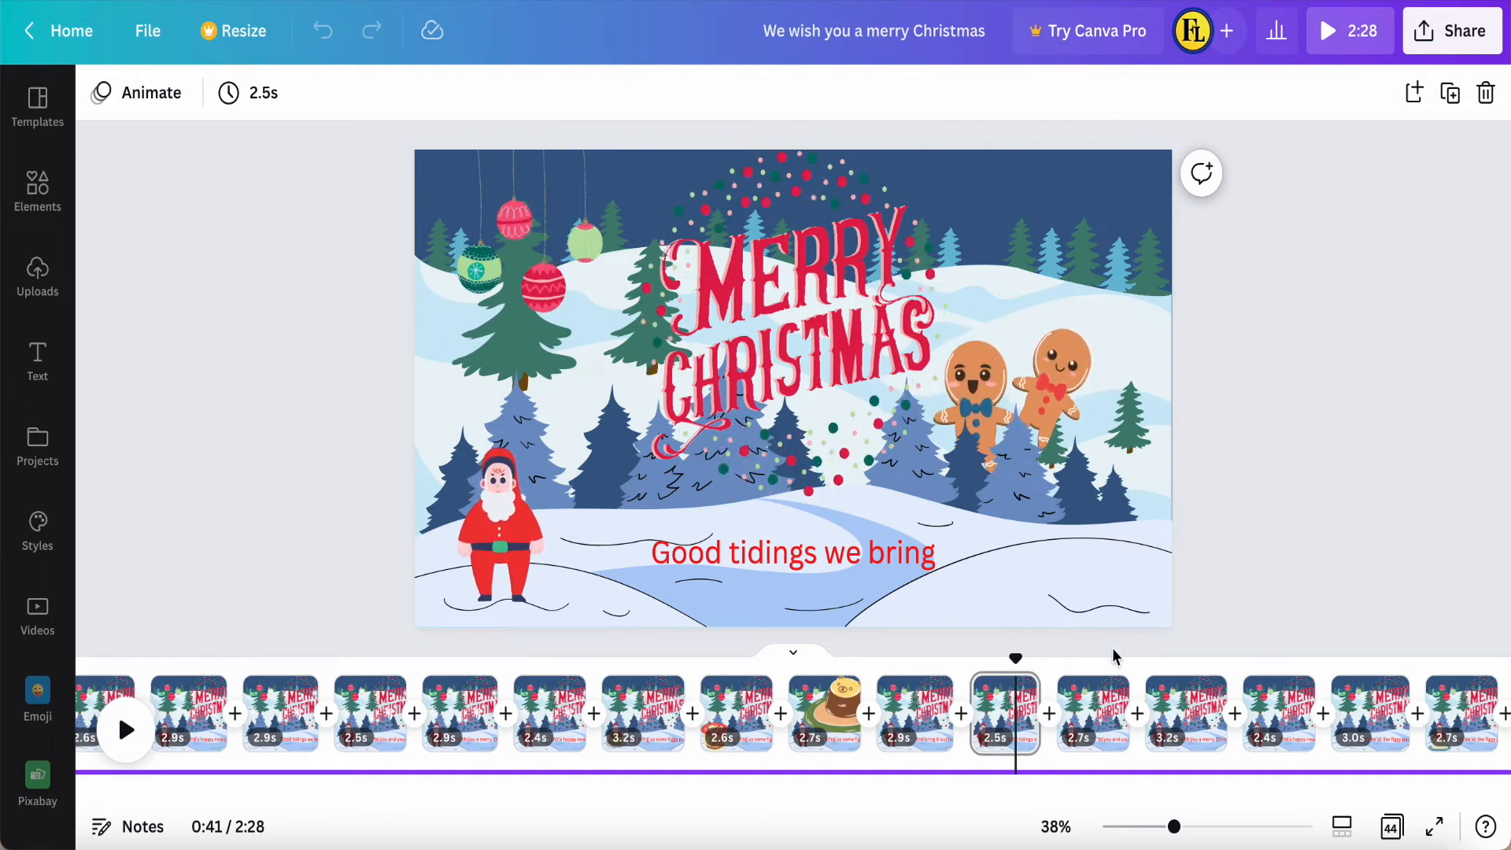
{"action": "scroll", "coordinate": [1172, 700], "scroll_direction": "right", "scroll_amount": 8}
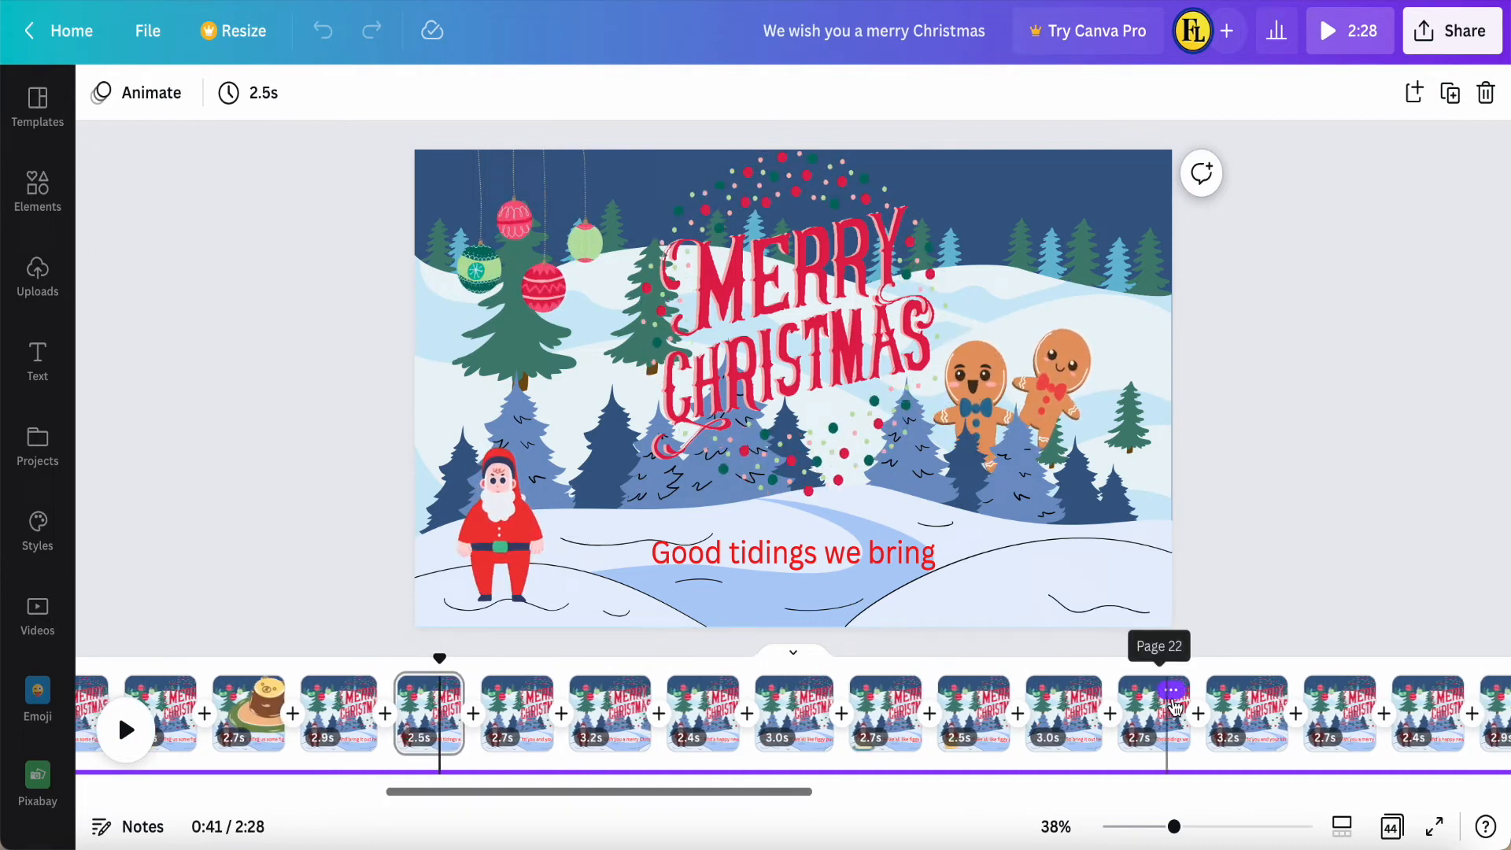
{"action": "scroll", "coordinate": [1173, 706], "scroll_direction": "left", "scroll_amount": 14}
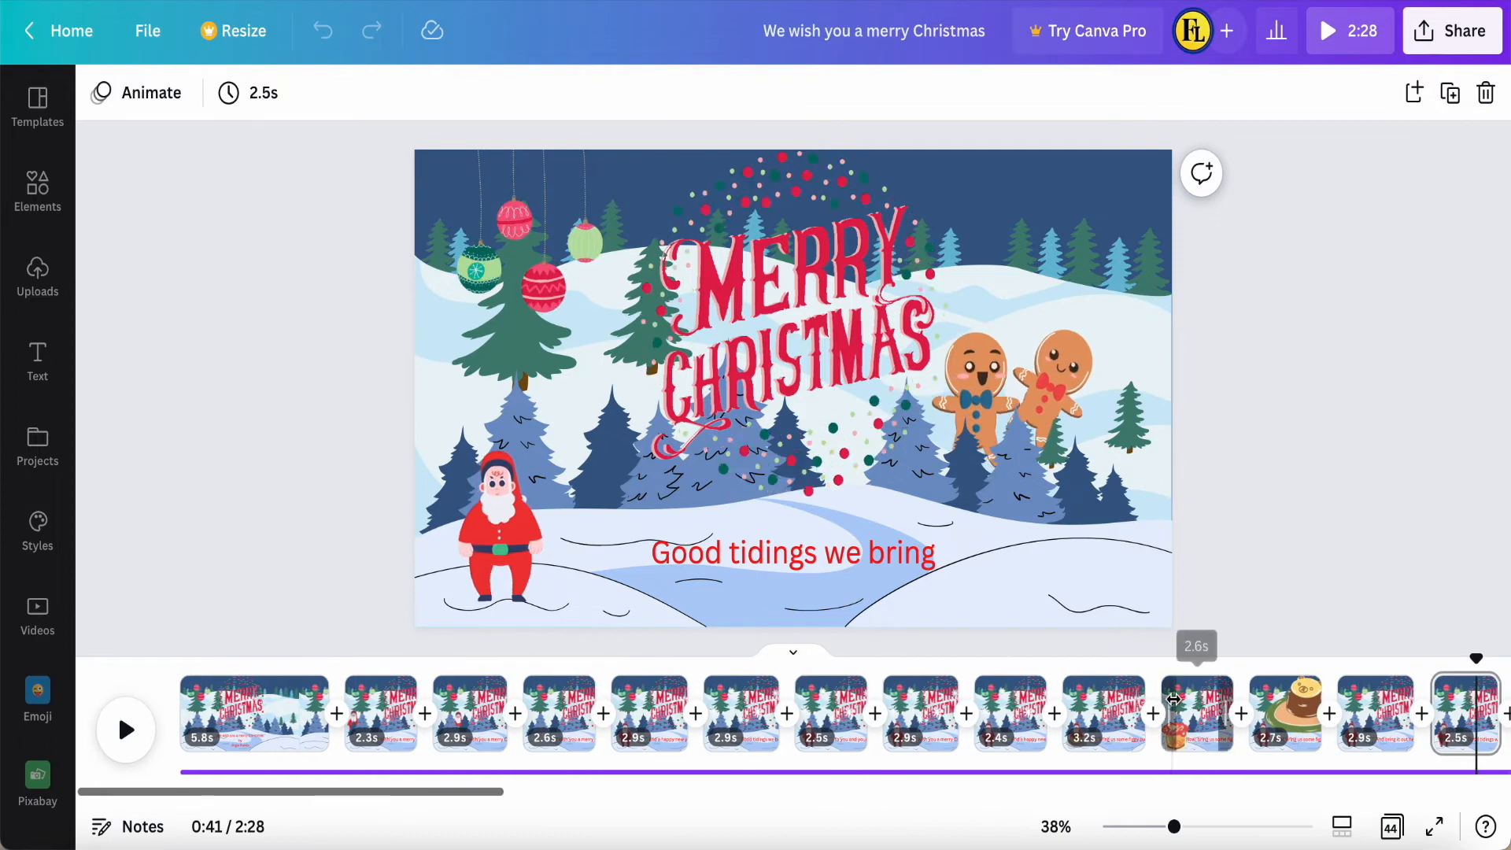
Step: On the first page, show the timing of the "We wish you a merry Christmas by Jingle Punks" text and delay its start to about 0:02
{"action": "left_click", "coordinate": [181, 677]}
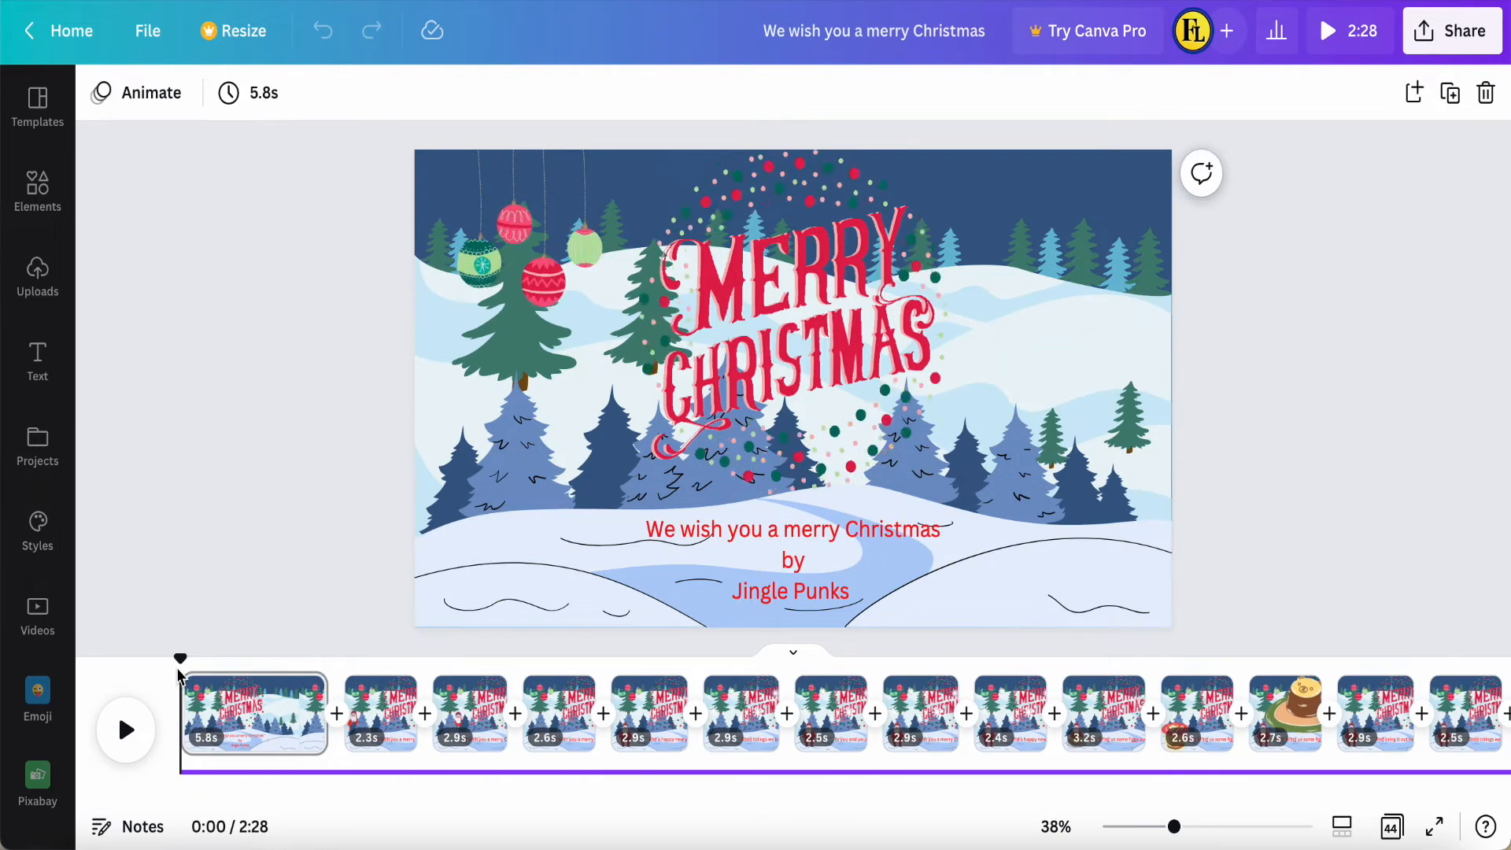
{"action": "left_click", "coordinate": [238, 712]}
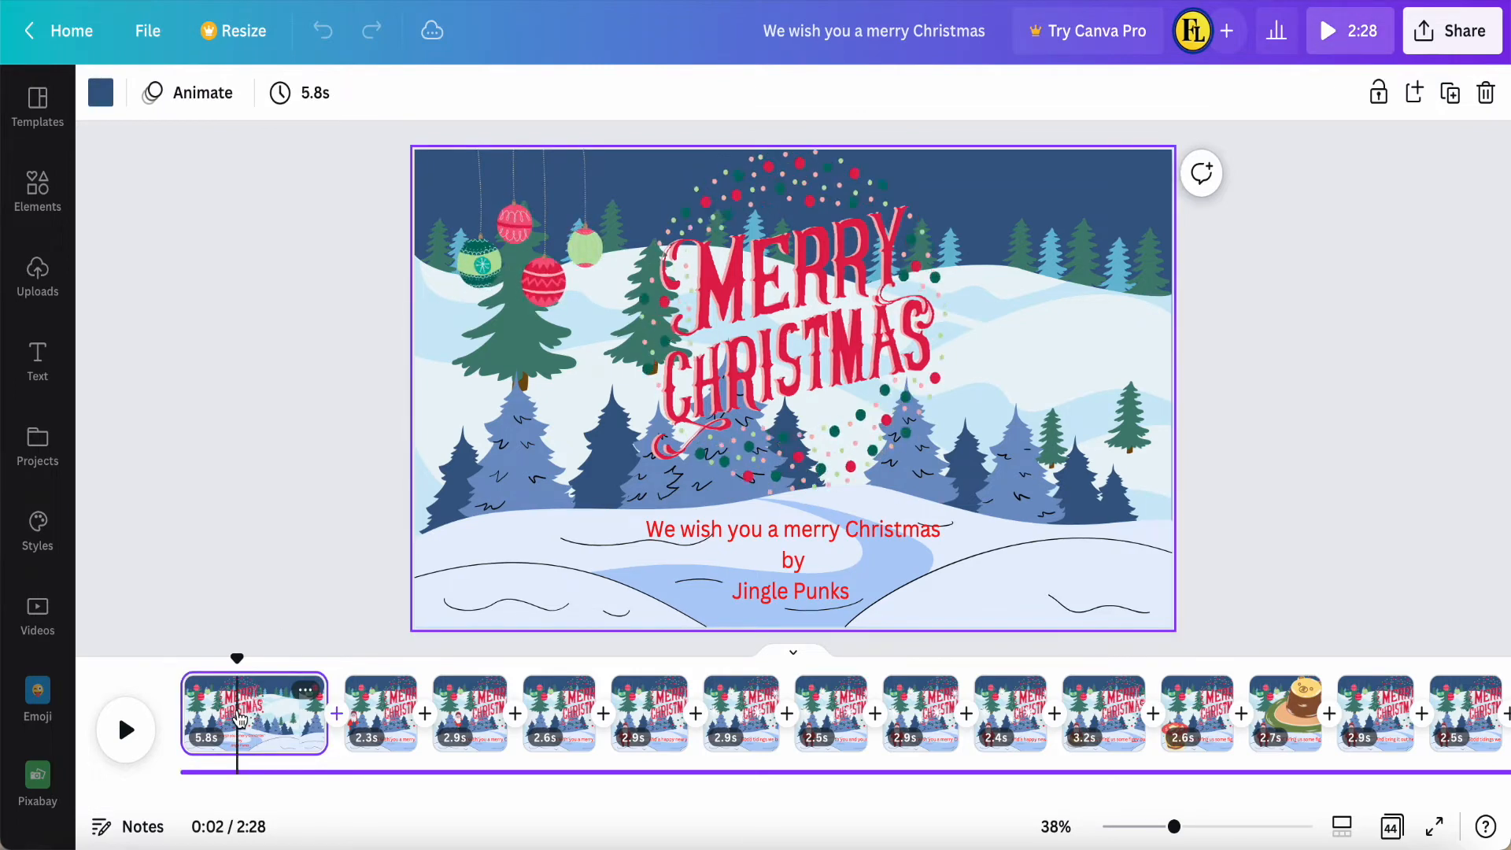
{"action": "left_click", "coordinate": [740, 564]}
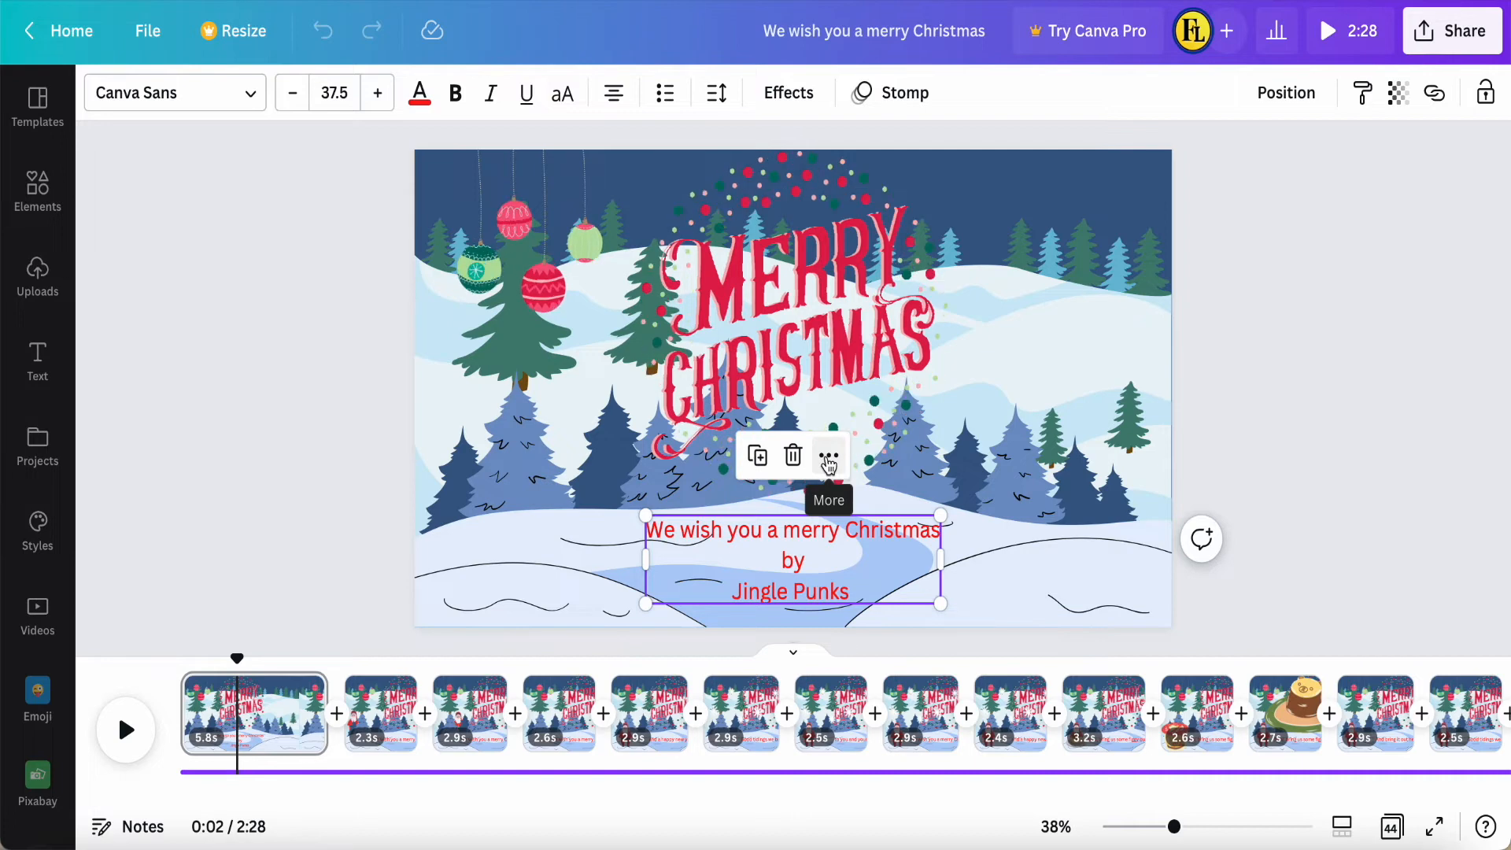
{"action": "left_click", "coordinate": [829, 460]}
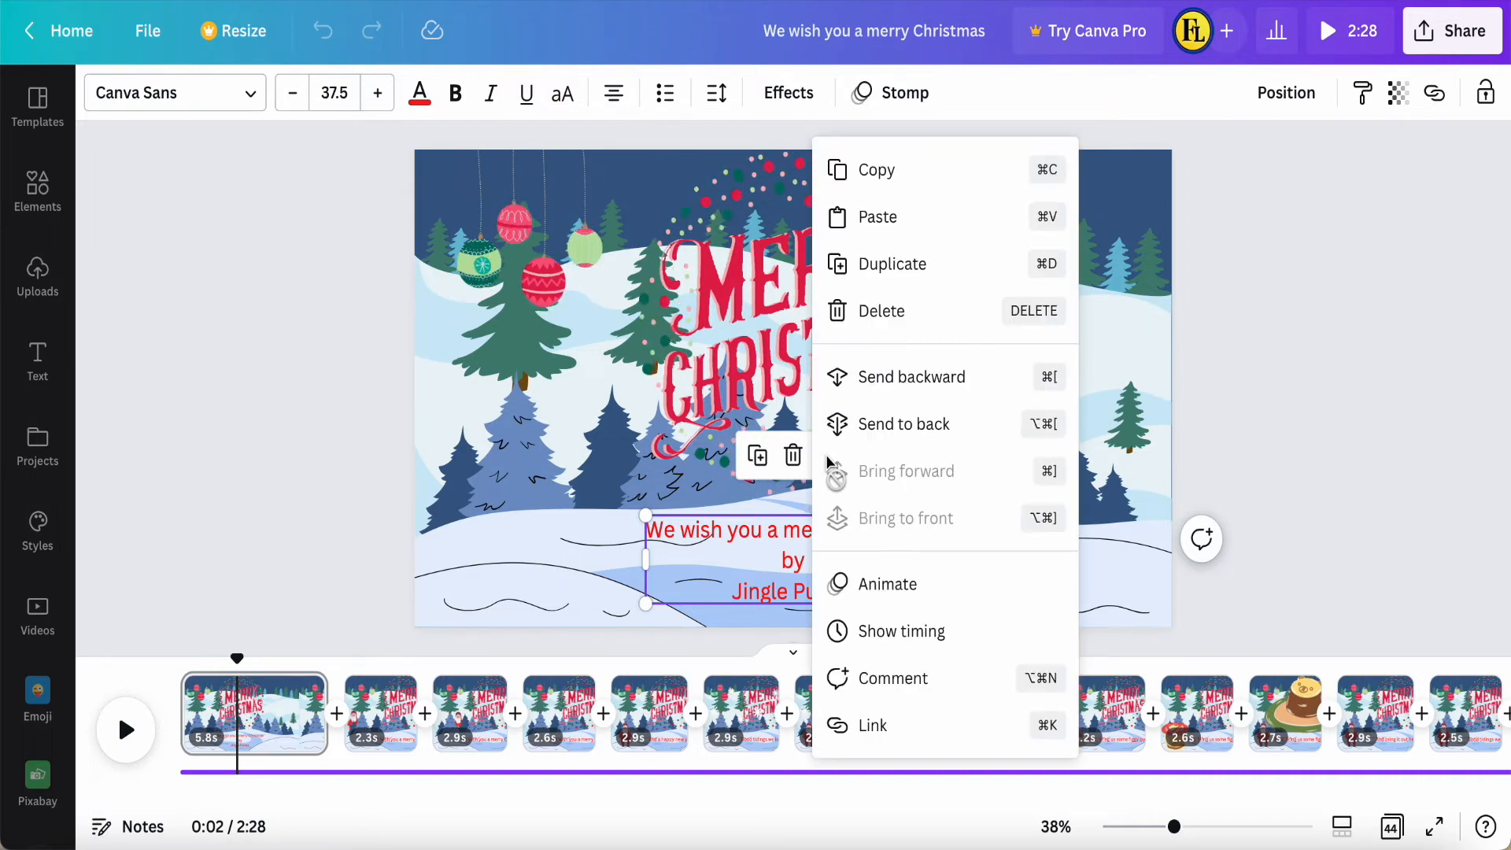
{"action": "left_click", "coordinate": [887, 632]}
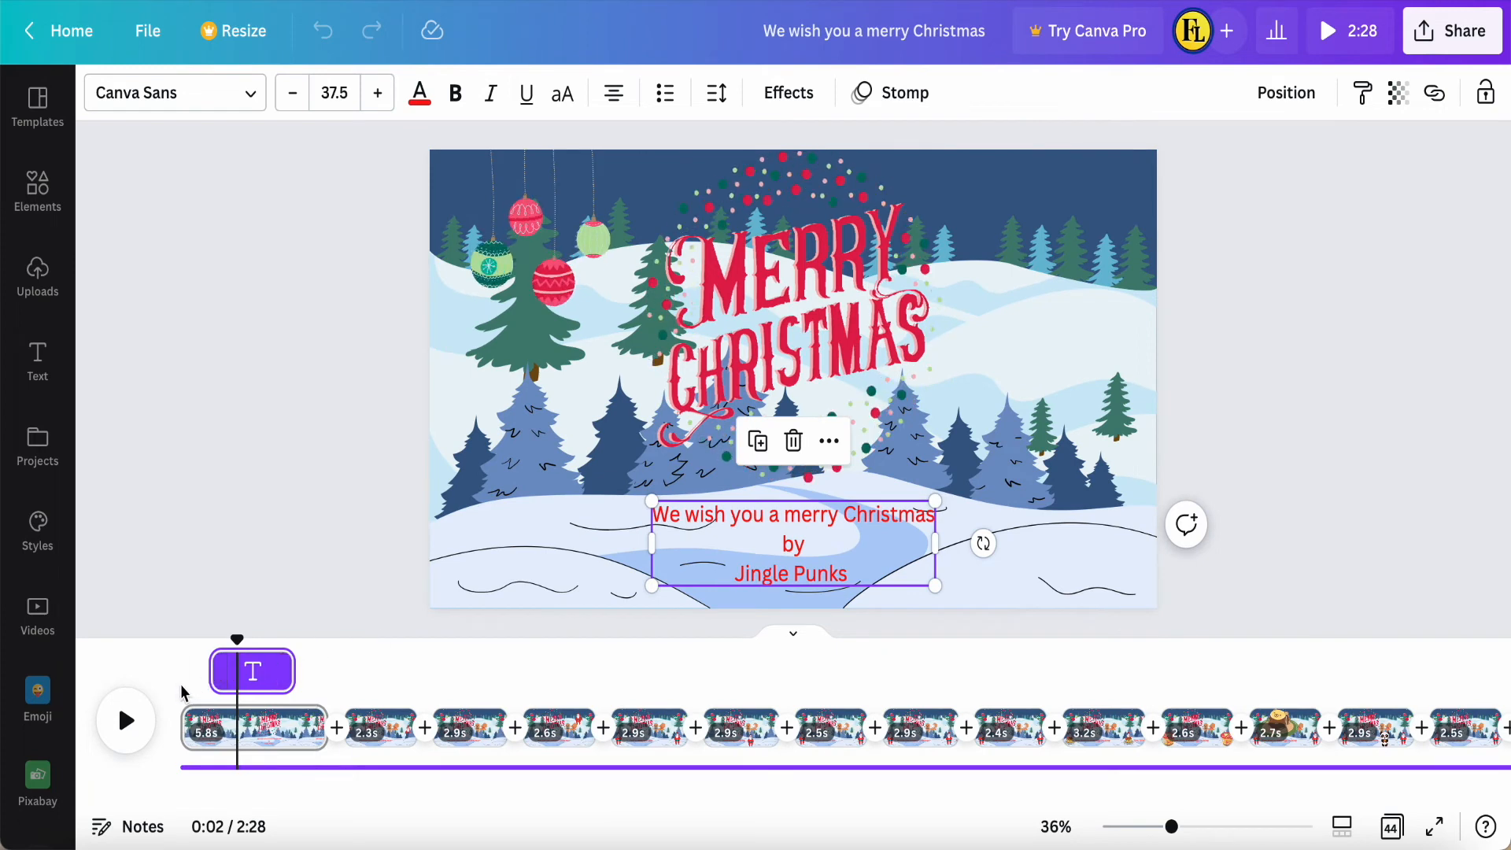
{"action": "left_click_drag", "start_coordinate": [207, 675], "coordinate": [284, 675]}
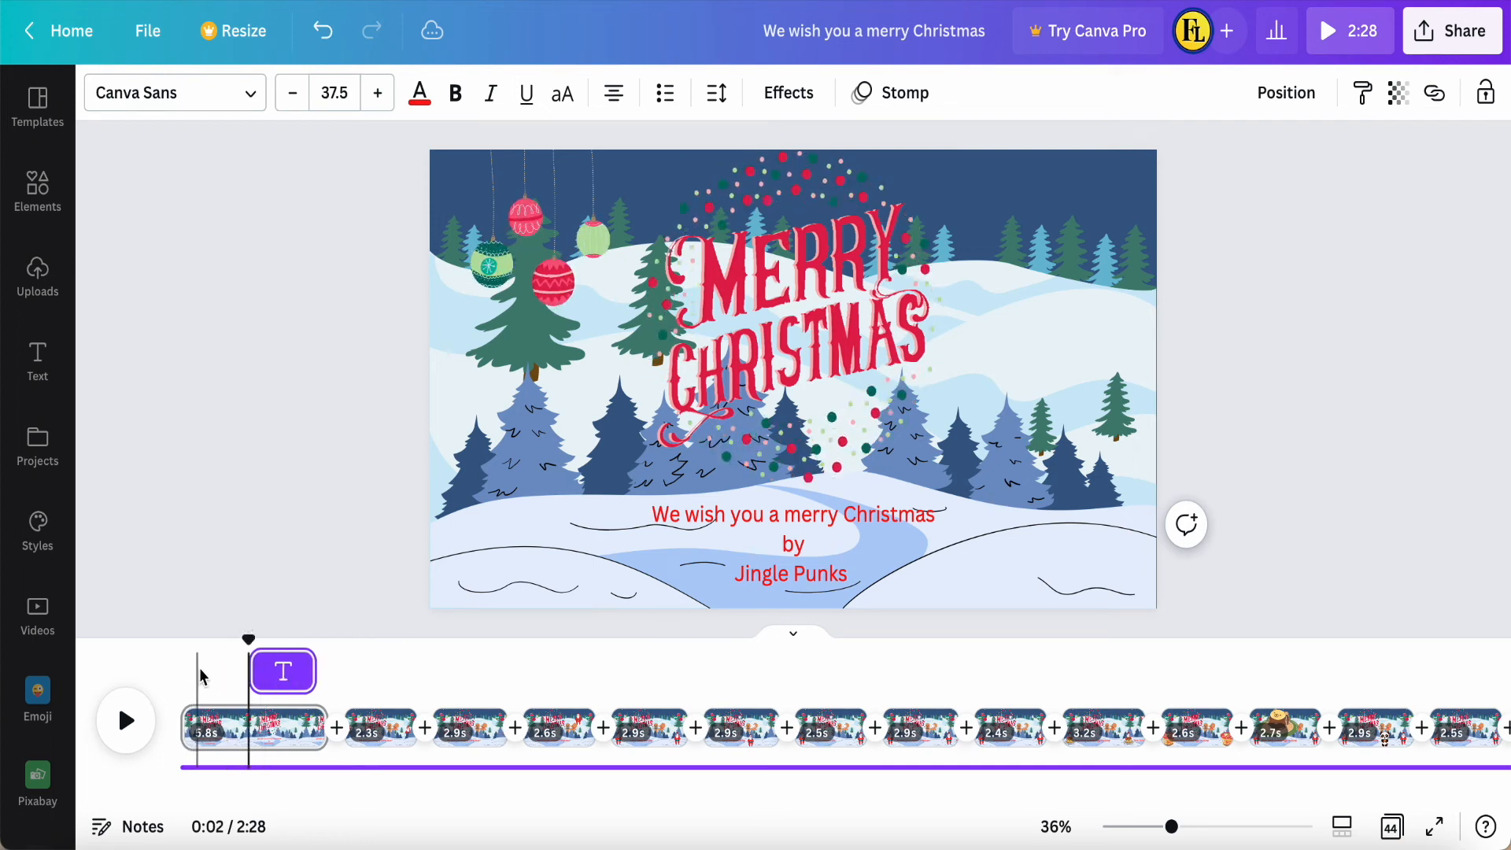
Step: Play the video from the beginning to check the lyrics and animations, and pause it at 2:09
{"action": "left_click", "coordinate": [205, 674]}
{"action": "left_click_drag", "start_coordinate": [204, 639], "coordinate": [154, 673]}
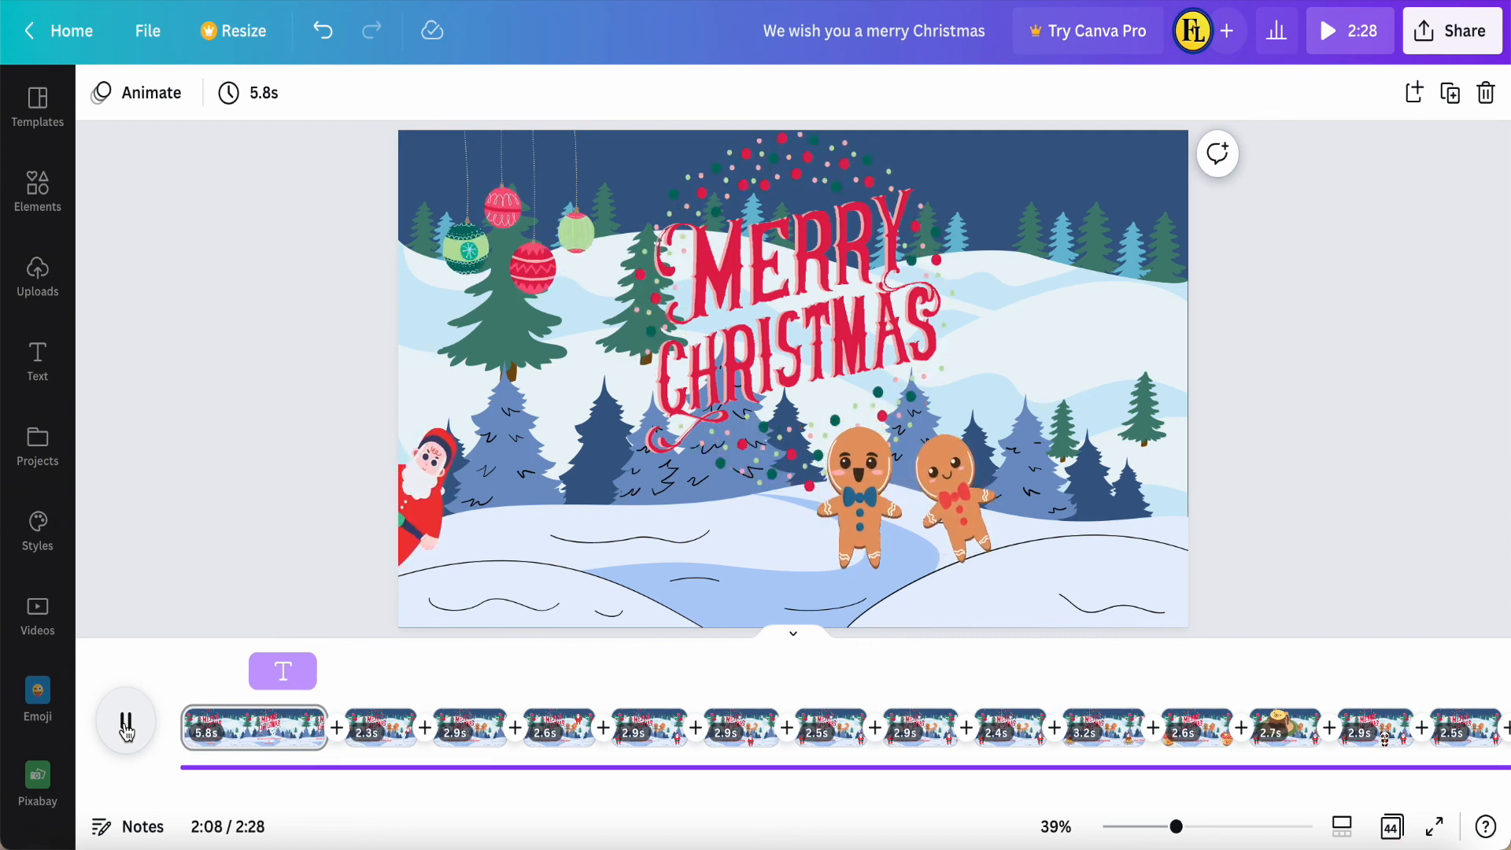
{"action": "left_click", "coordinate": [126, 732]}
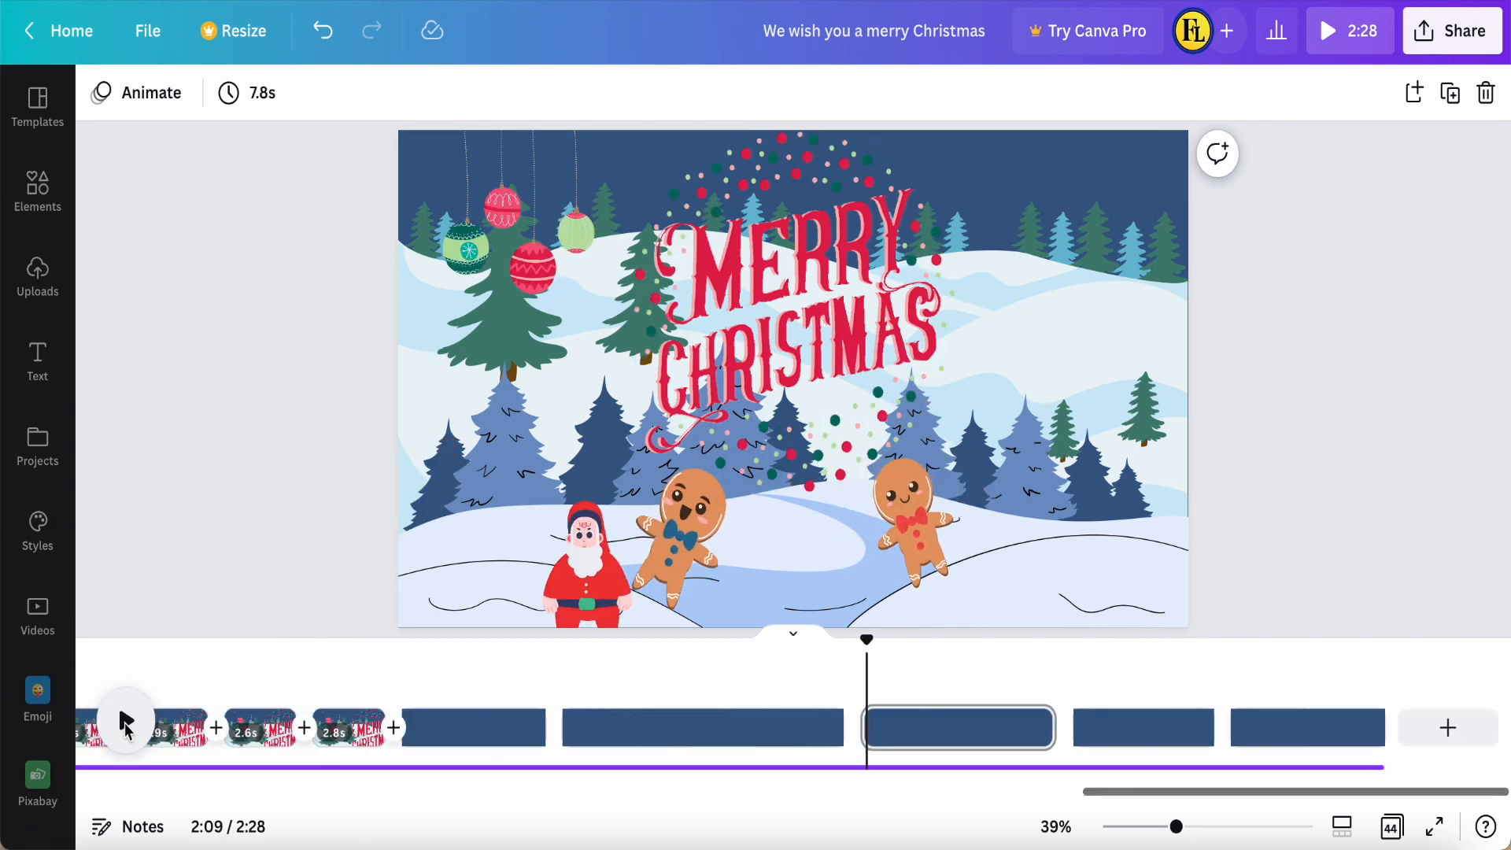